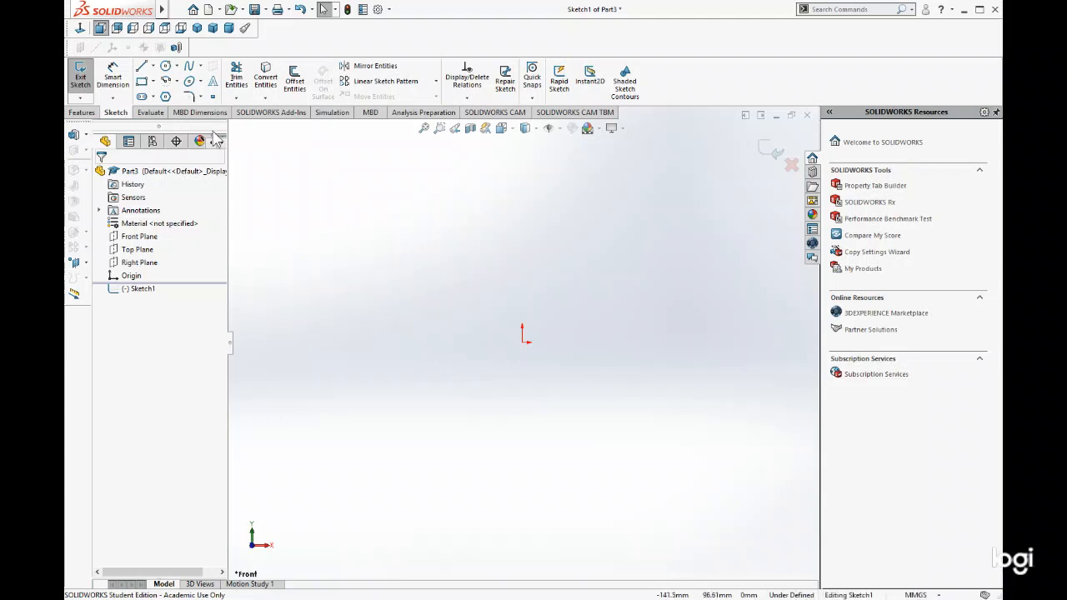
# Sketch a vertical construction centerline about 114 mm long running through the origin.
pyautogui.click(142, 97)
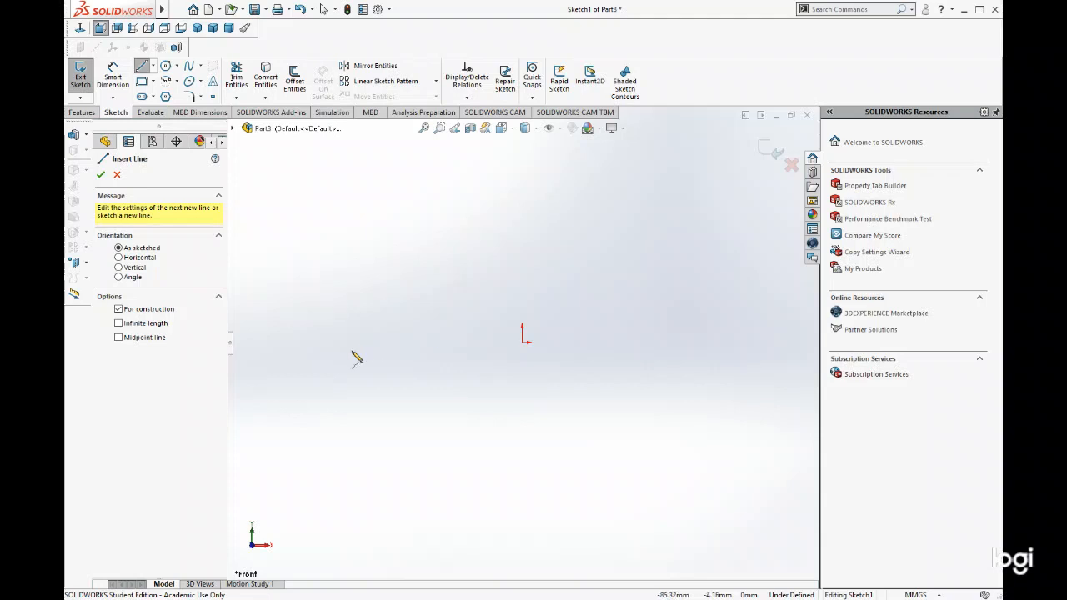
pyautogui.click(522, 333)
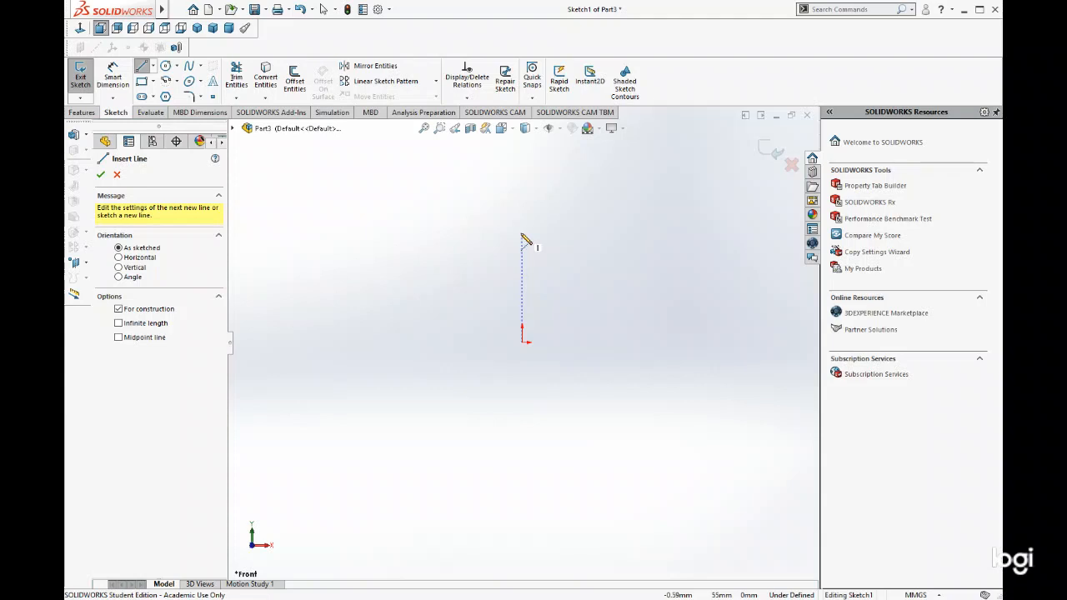
pyautogui.click(522, 241)
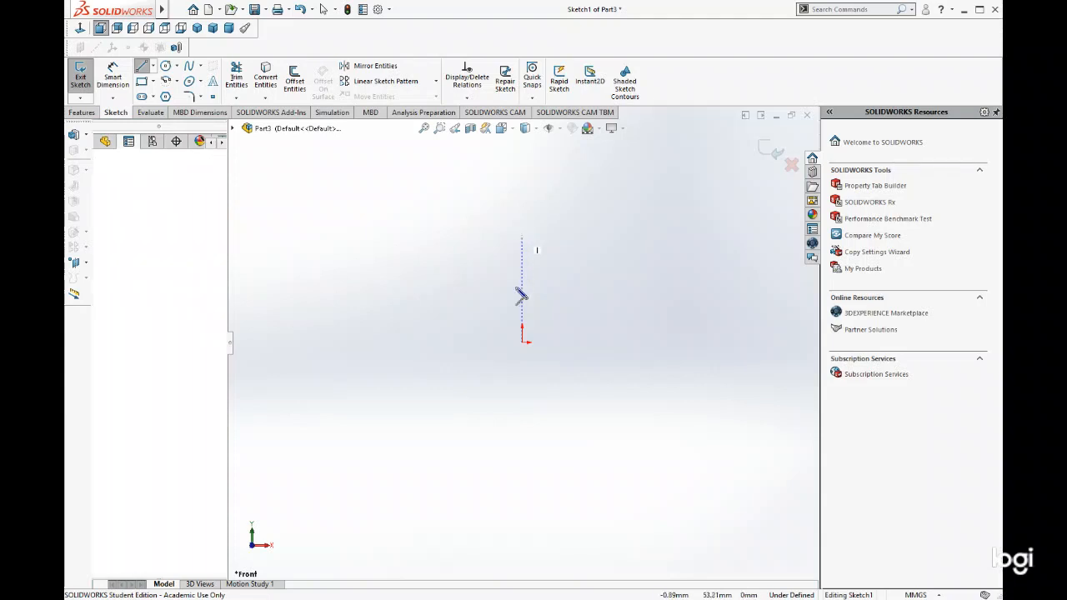
pyautogui.doubleClick(522, 461)
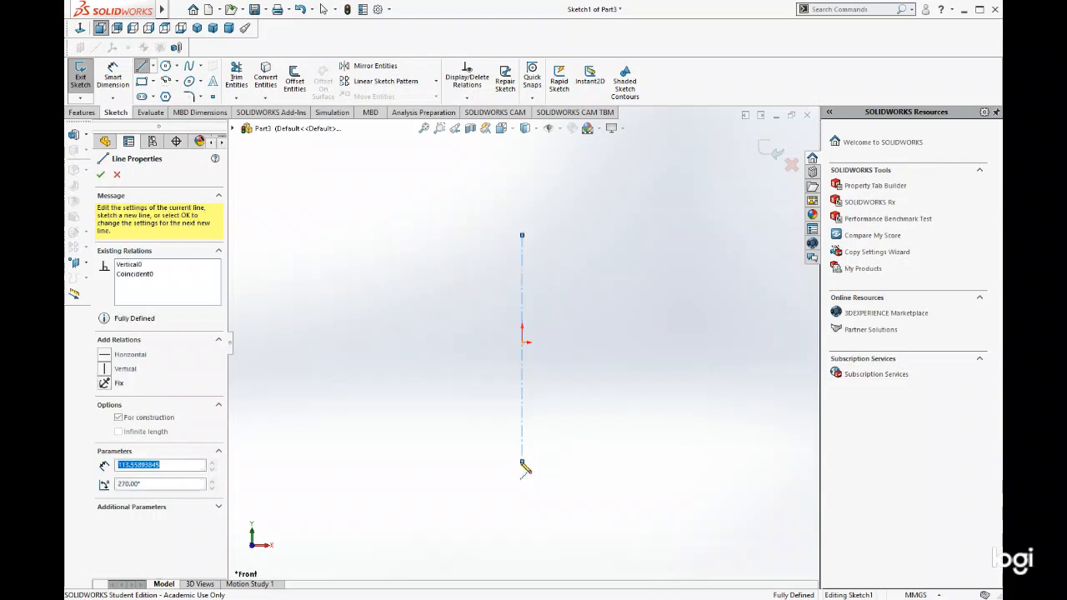
pyautogui.click(100, 174)
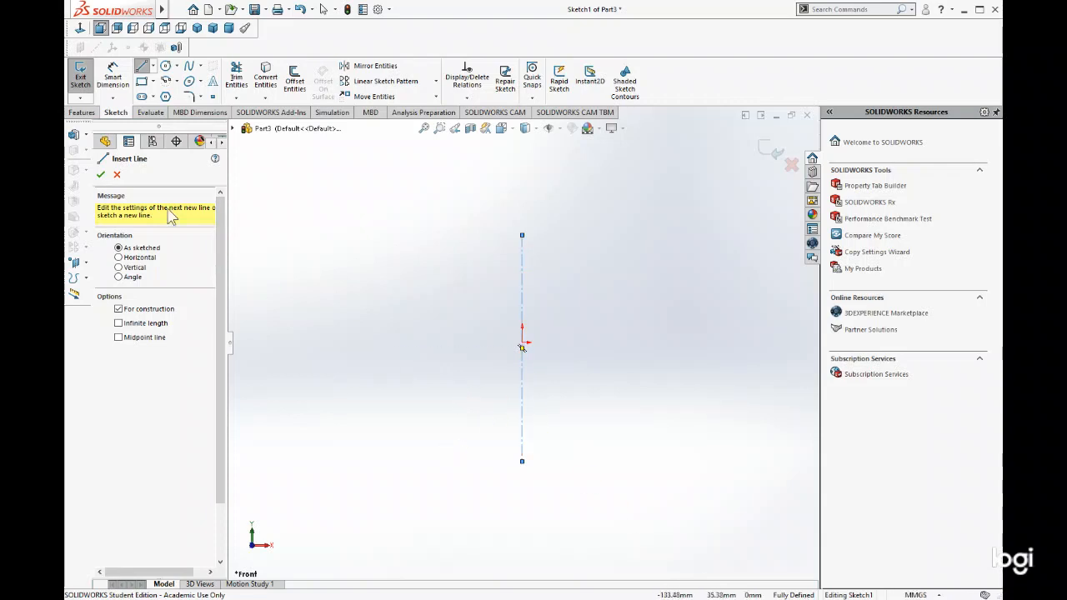
pyautogui.click(101, 174)
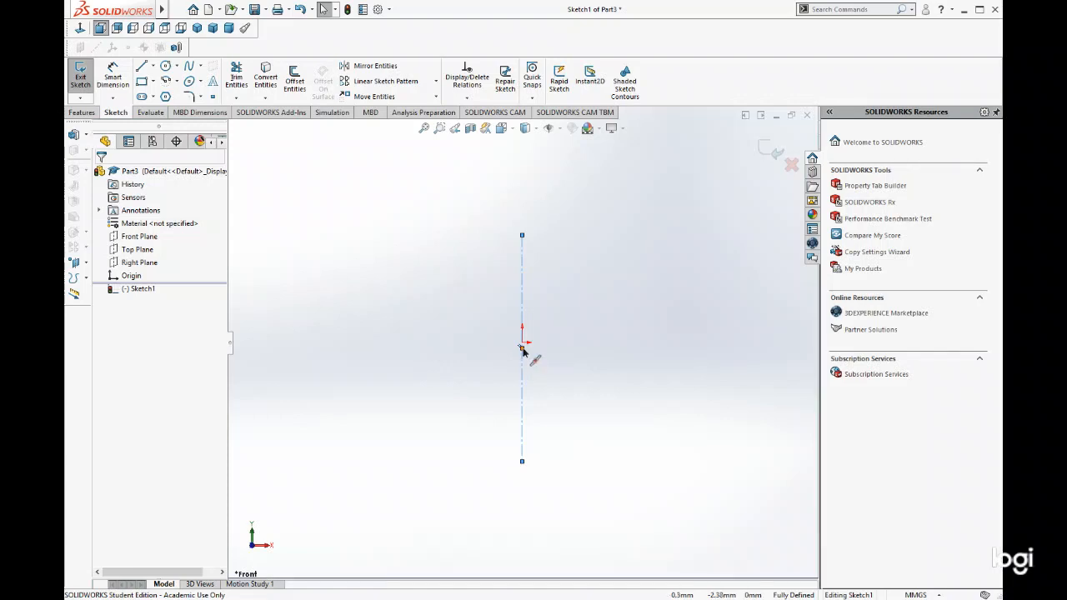
# Make the centerline's midpoint coincident with the origin.
pyautogui.click(521, 350)
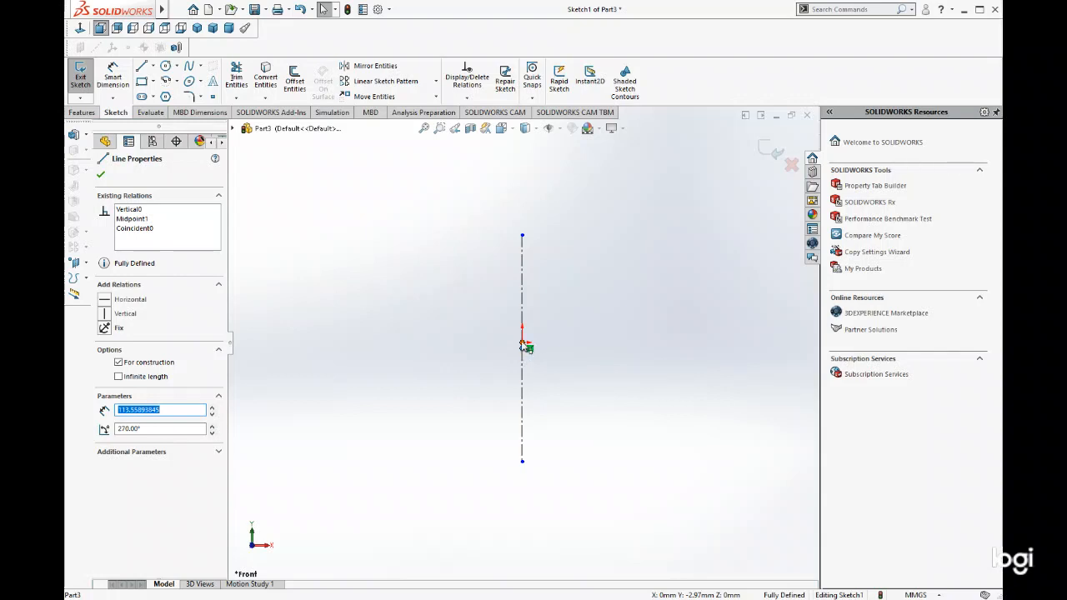
pyautogui.click(521, 347)
pyautogui.keyDown('ctrl'); pyautogui.click(522, 343); pyautogui.keyUp('ctrl')
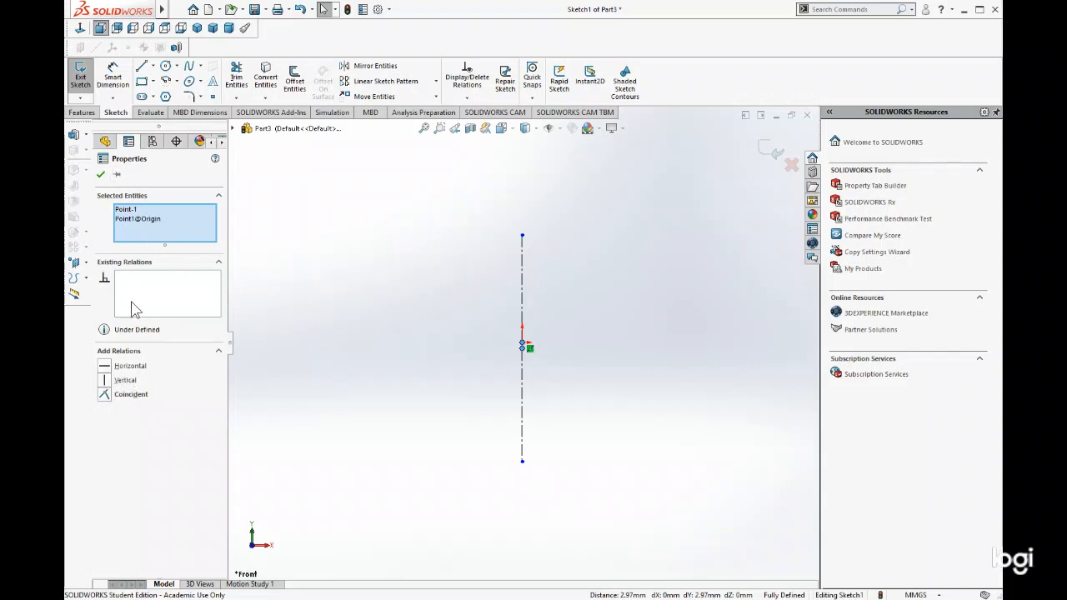
pyautogui.click(103, 394)
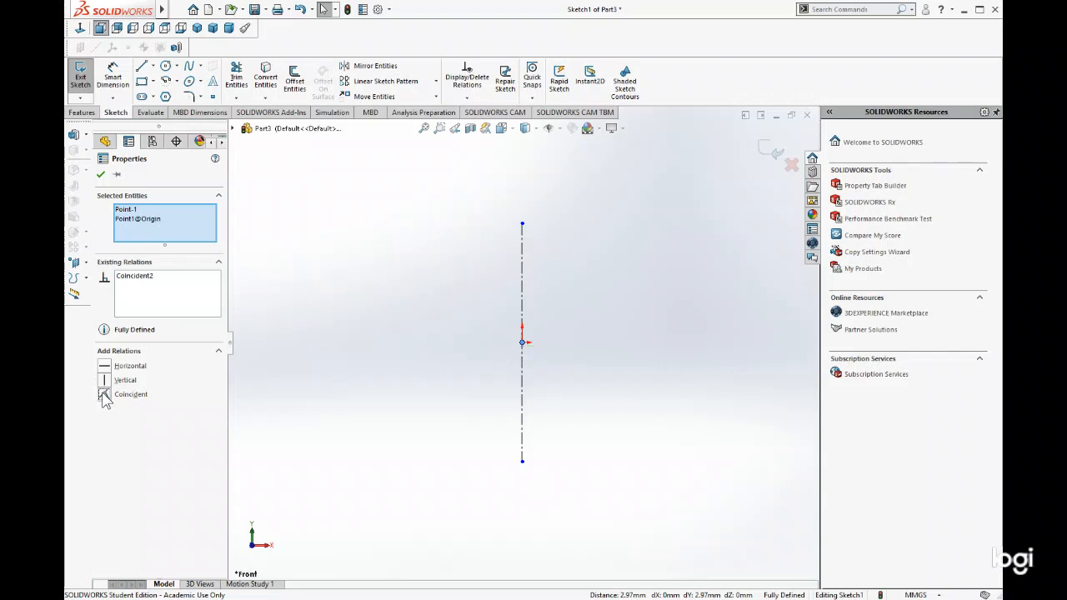
pyautogui.click(100, 174)
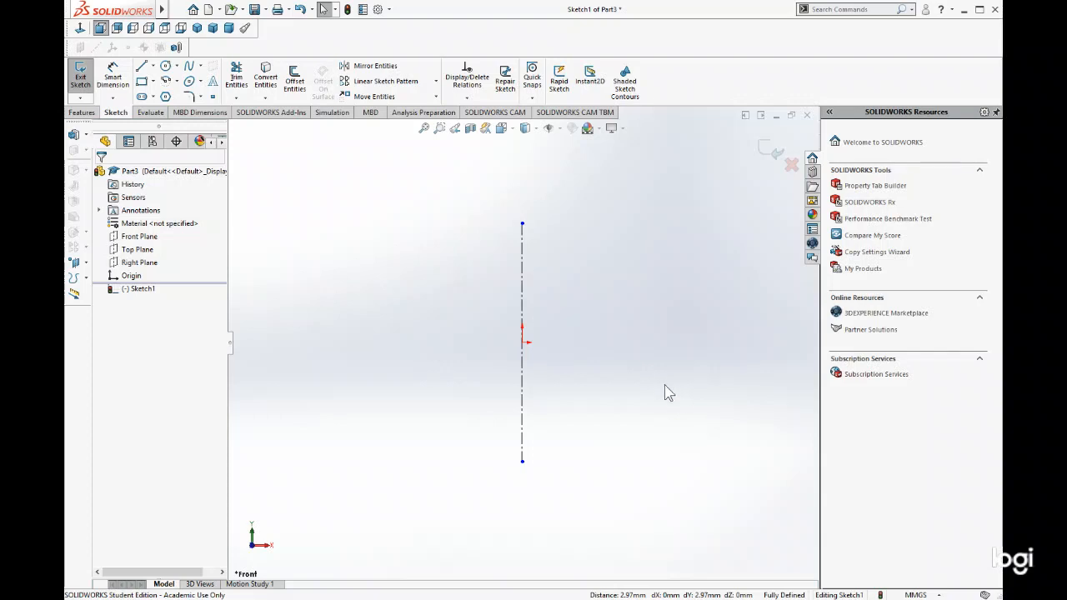
# Sketch a horizontal line about 46 mm leftward from the origin, continued by a line about 110 mm long sloping down to the left.
pyautogui.click(142, 66)
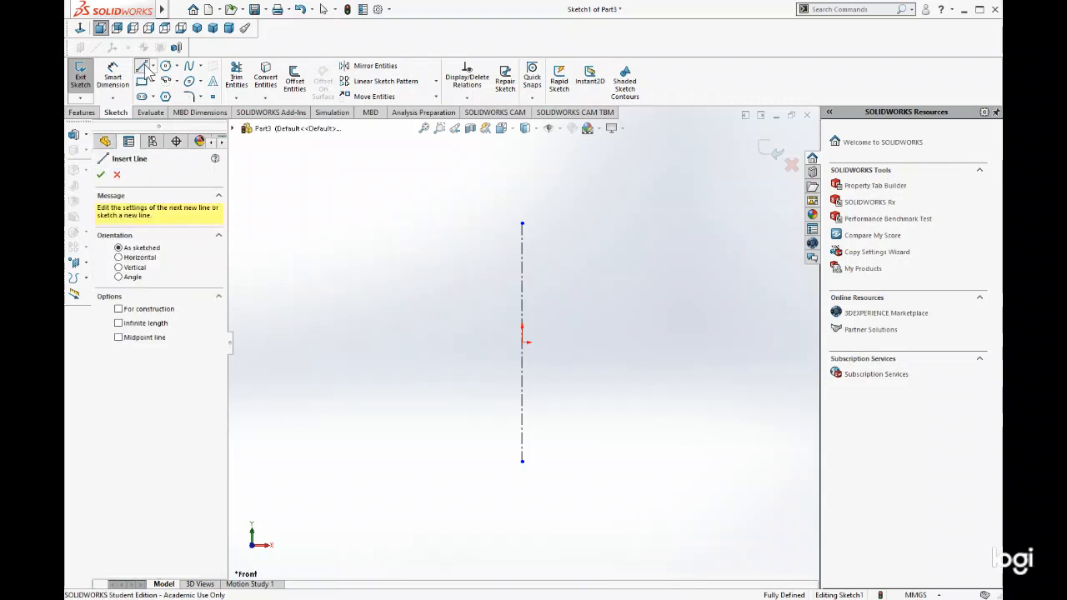
pyautogui.click(521, 342)
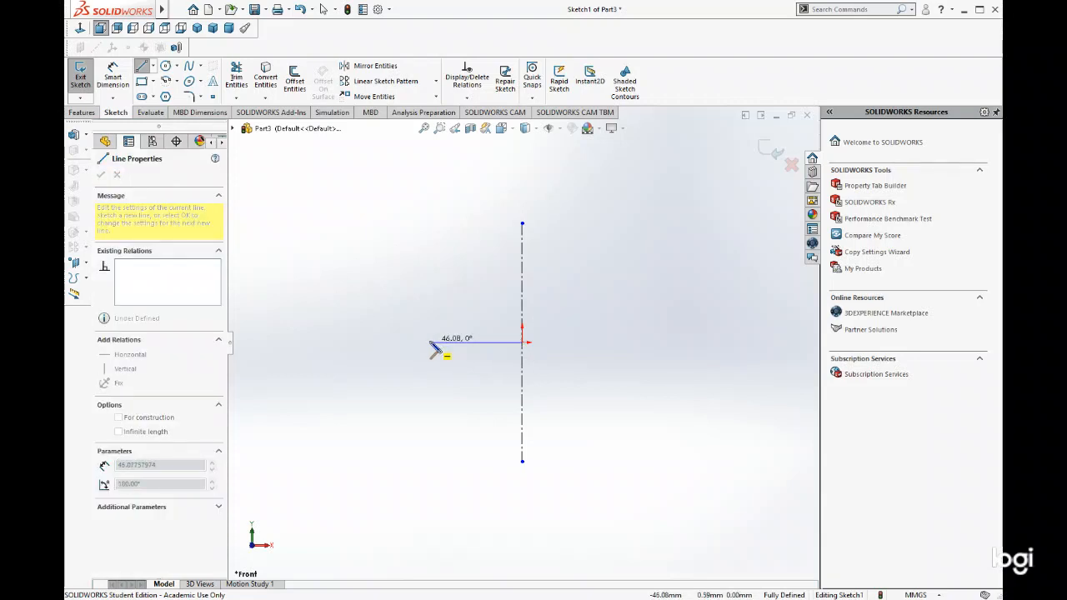
pyautogui.click(431, 341)
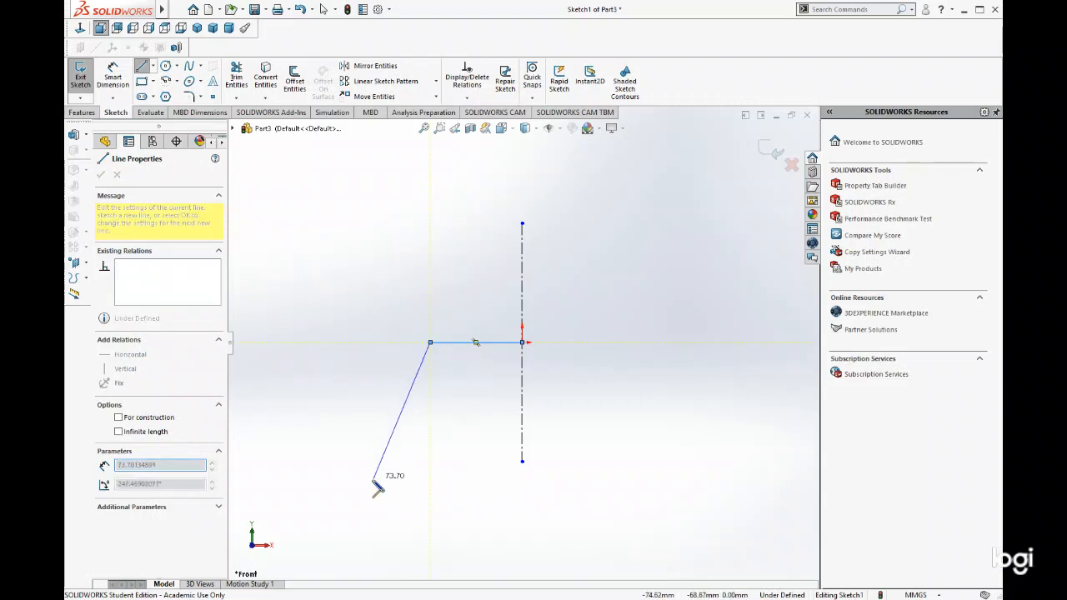
pyautogui.doubleClick(344, 544)
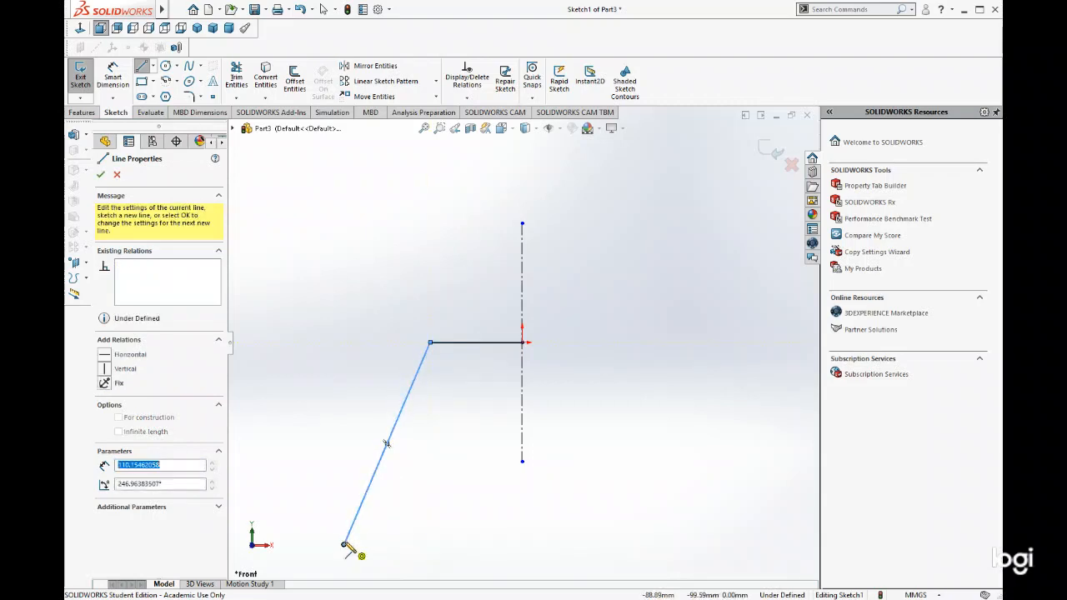
# Sketch the foot outline from the sloped line's lower end, about 33 mm wide and 16 mm high, ending in a 7 mm inward top edge.
pyautogui.scroll(3, 546, 483)
pyautogui.scroll(-4, 500, 438)
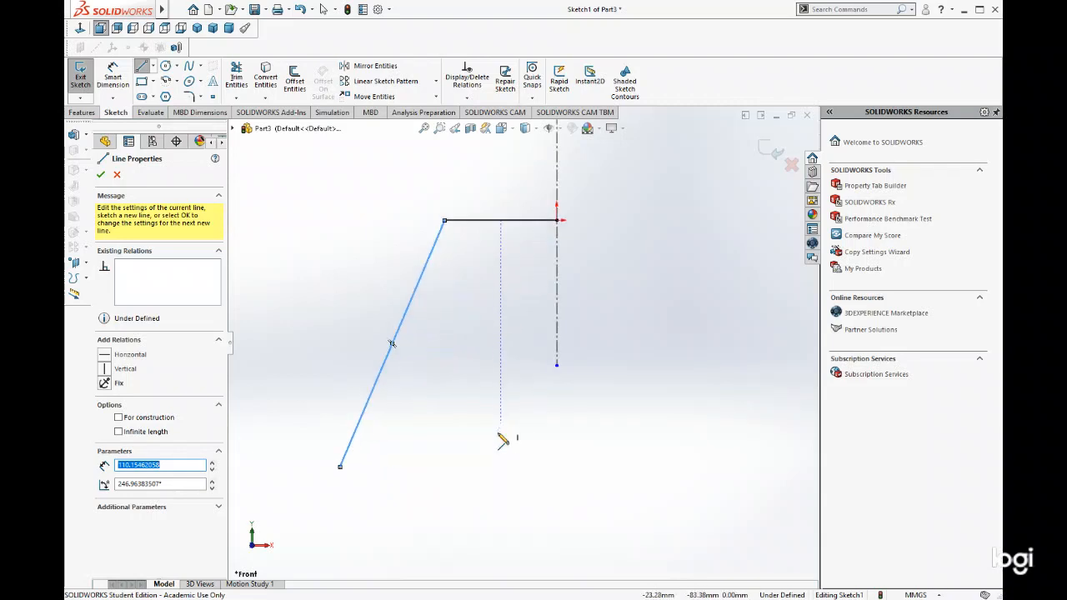
pyautogui.click(341, 466)
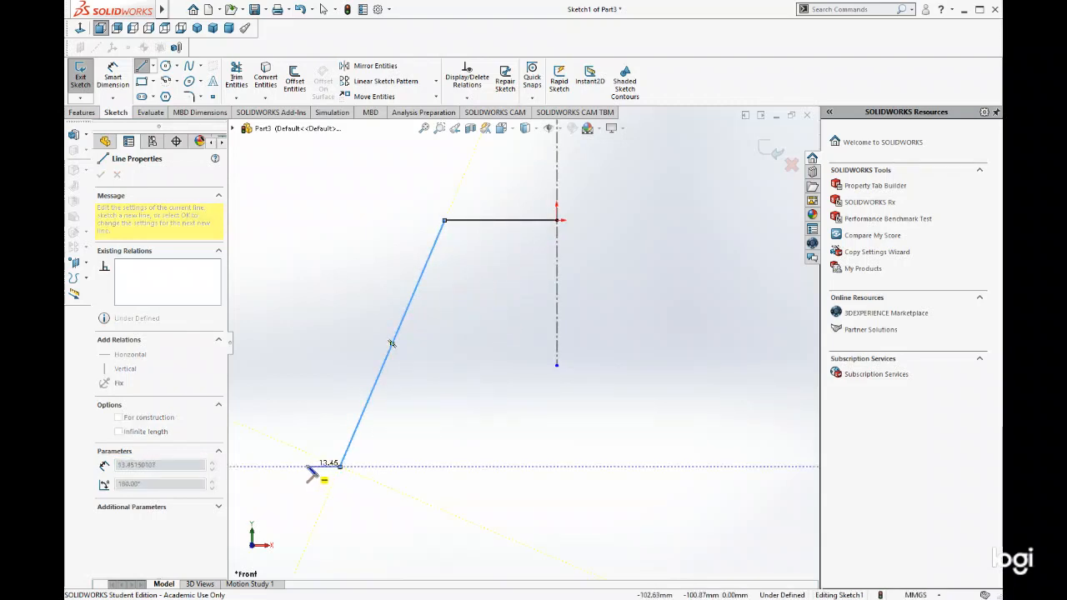
pyautogui.click(306, 468)
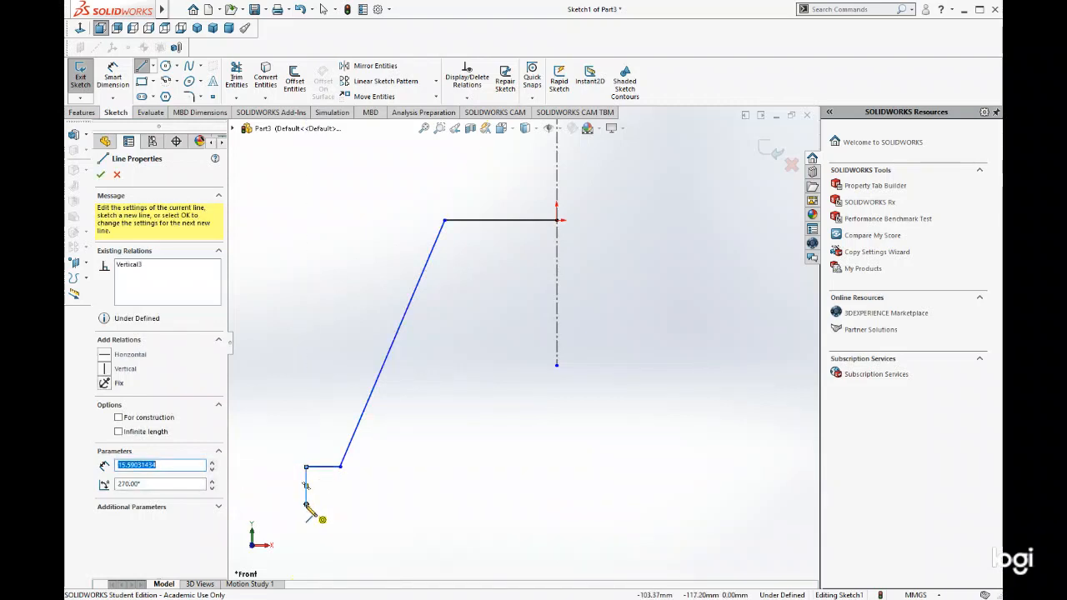
pyautogui.click(306, 503)
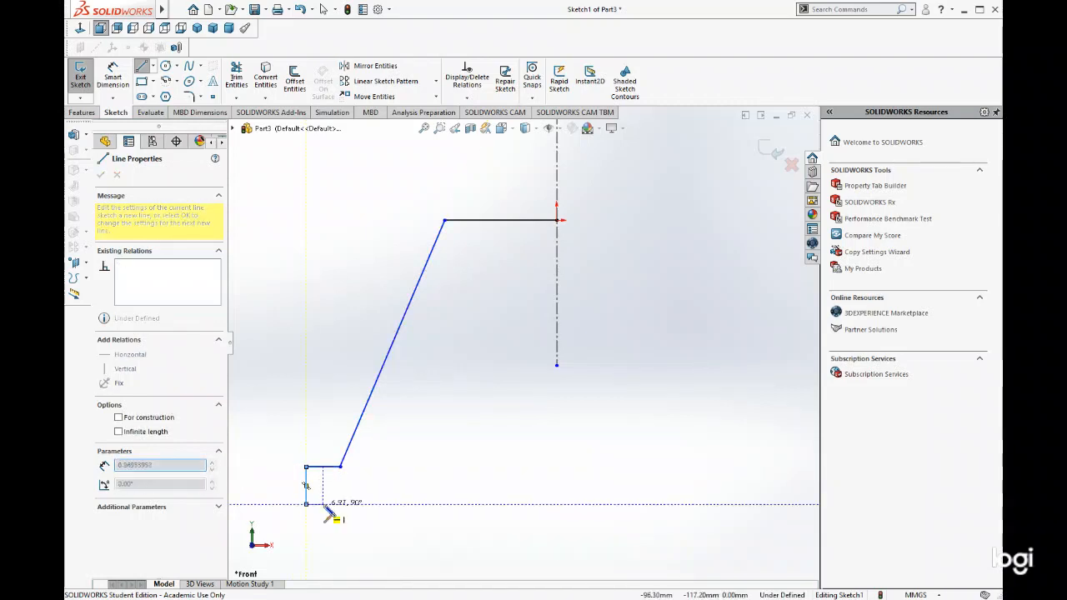
pyautogui.click(387, 503)
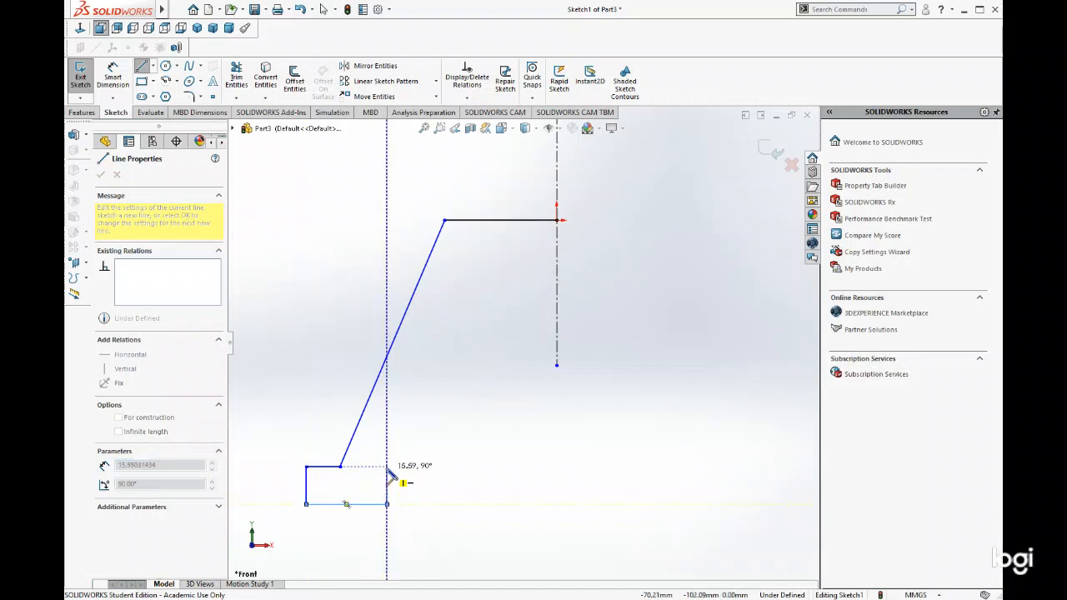
pyautogui.click(386, 467)
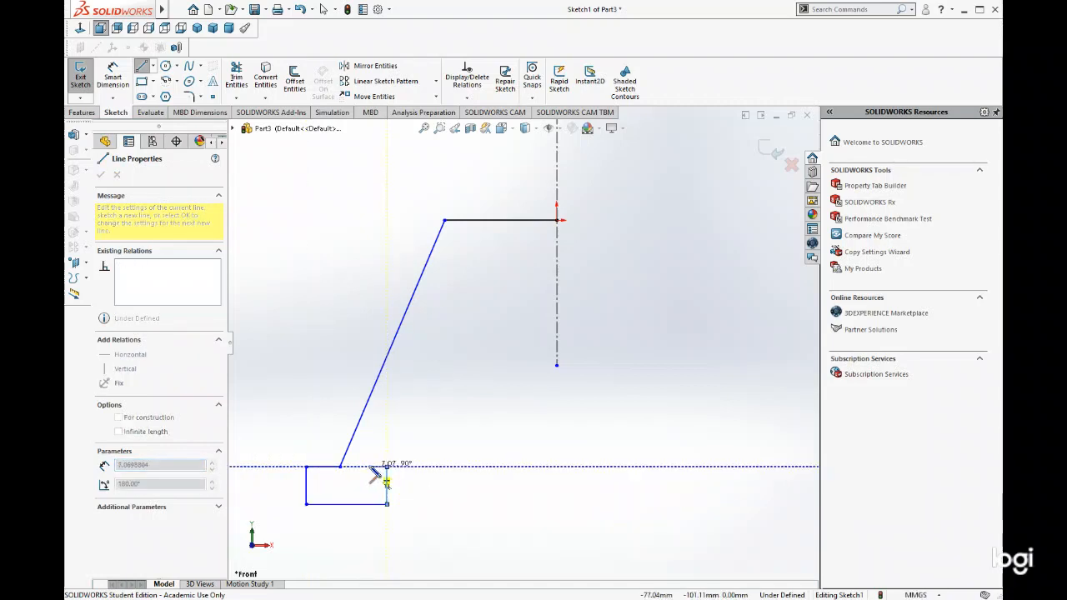
pyautogui.click(371, 467)
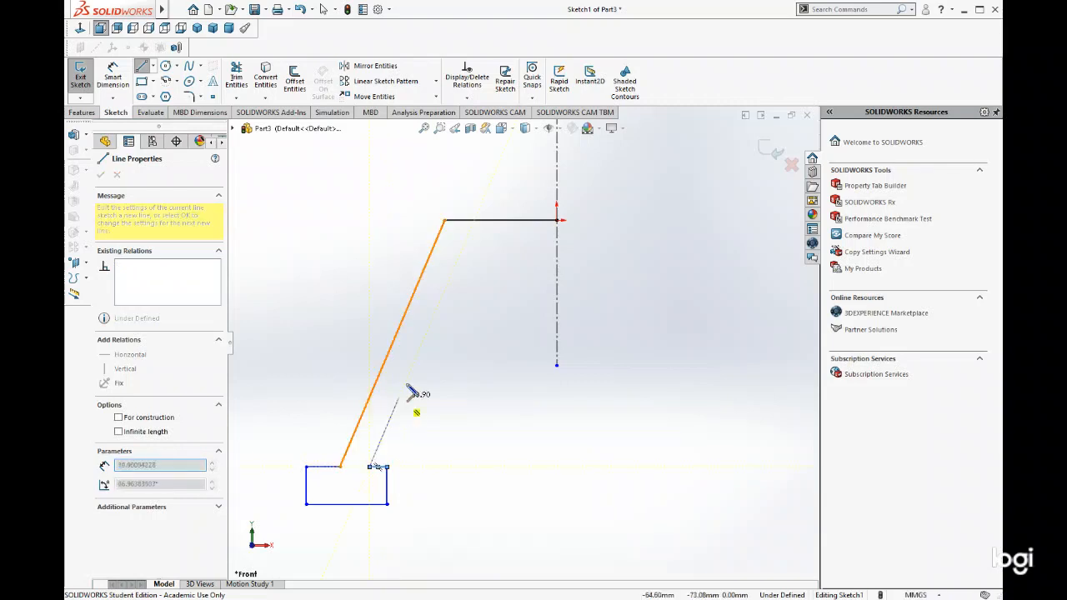
# Sketch the inner leg line about 75 mm long, parallel to the outer one, and continue it with a tangent arc of about 36 mm radius to the centerline.
pyautogui.click(441, 300)
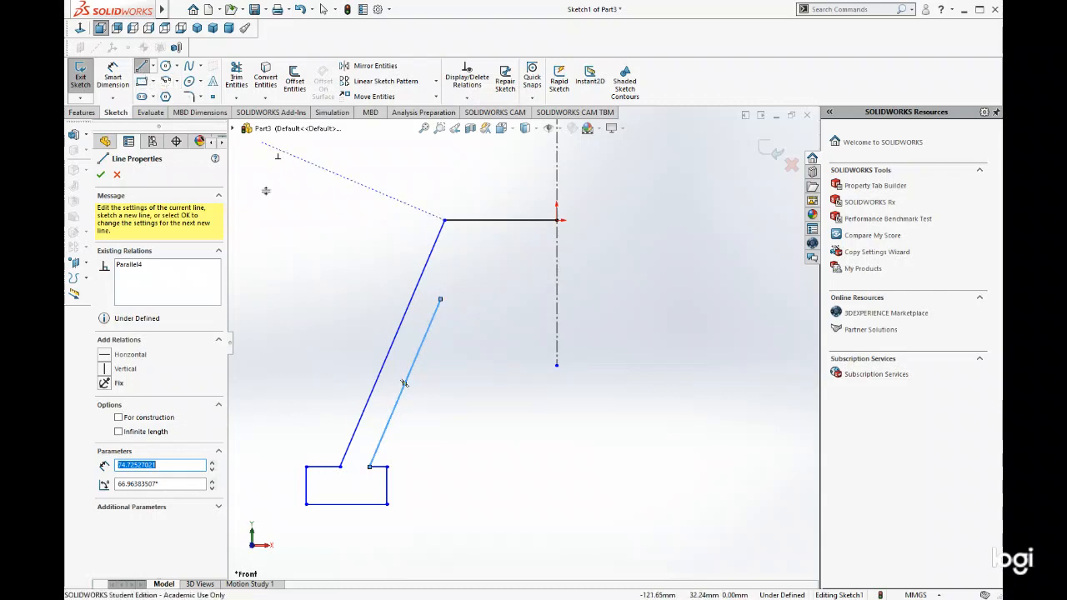
pyautogui.click(441, 299)
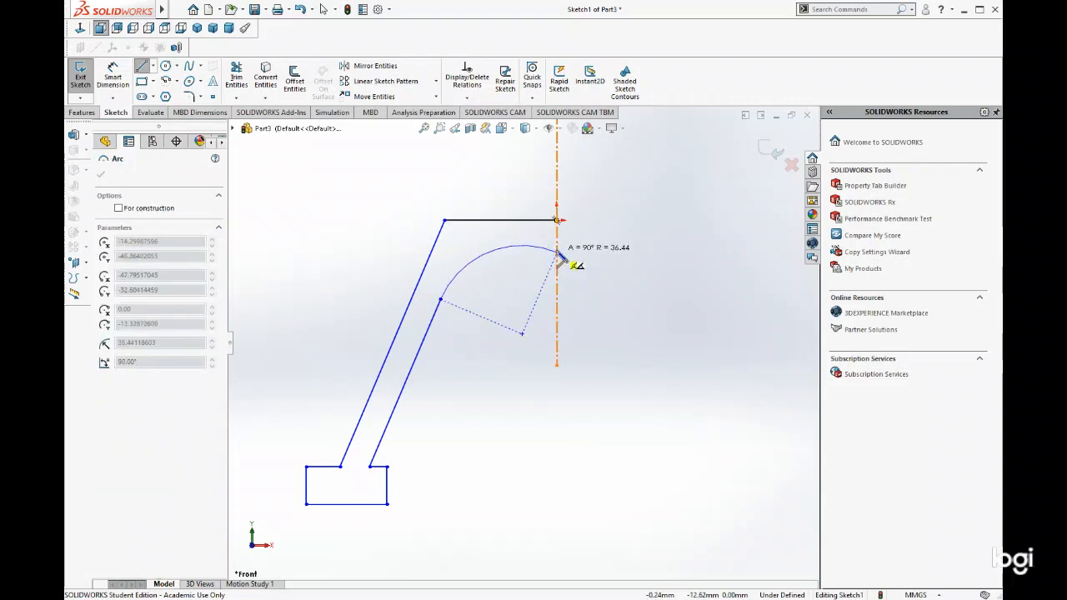
pyautogui.click(556, 251)
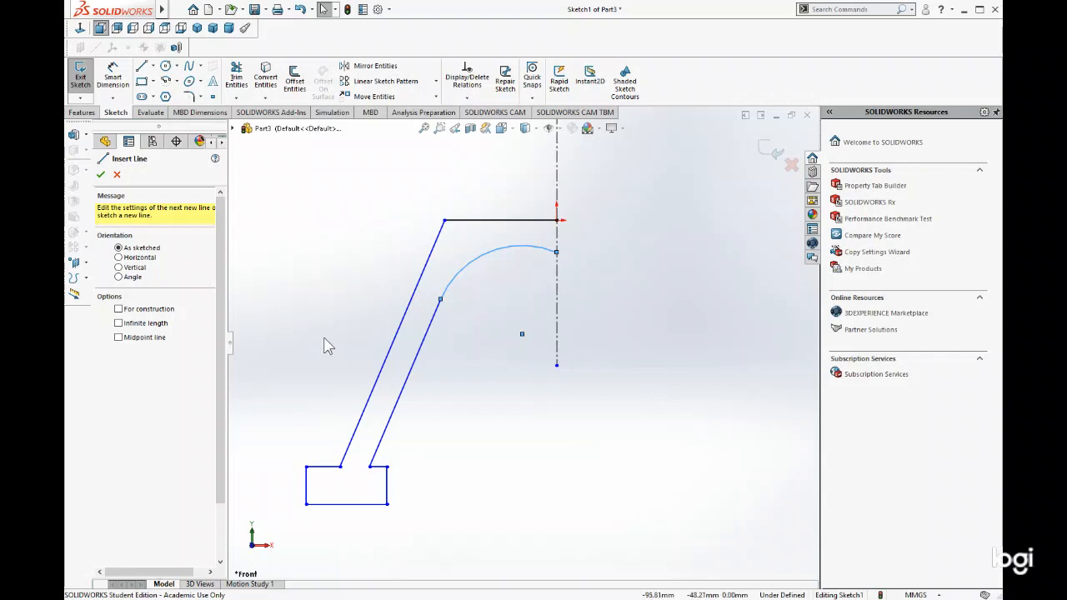
# Apply an Equal relation to the foot's two vertical side edges.
pyautogui.click(306, 496)
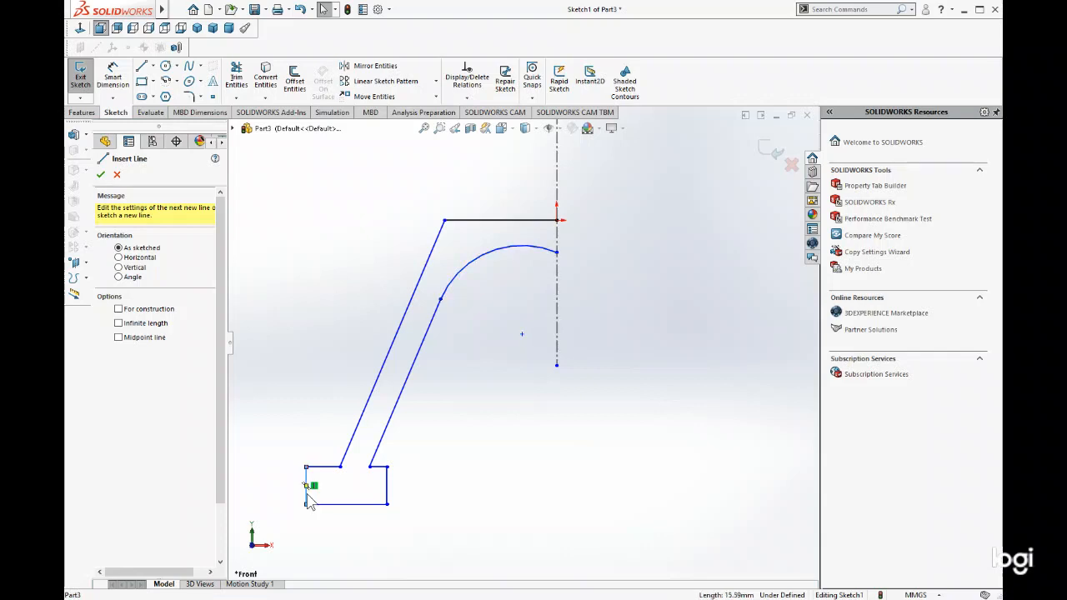
pyautogui.keyDown('ctrl'); pyautogui.click(386, 485); pyautogui.keyUp('ctrl')
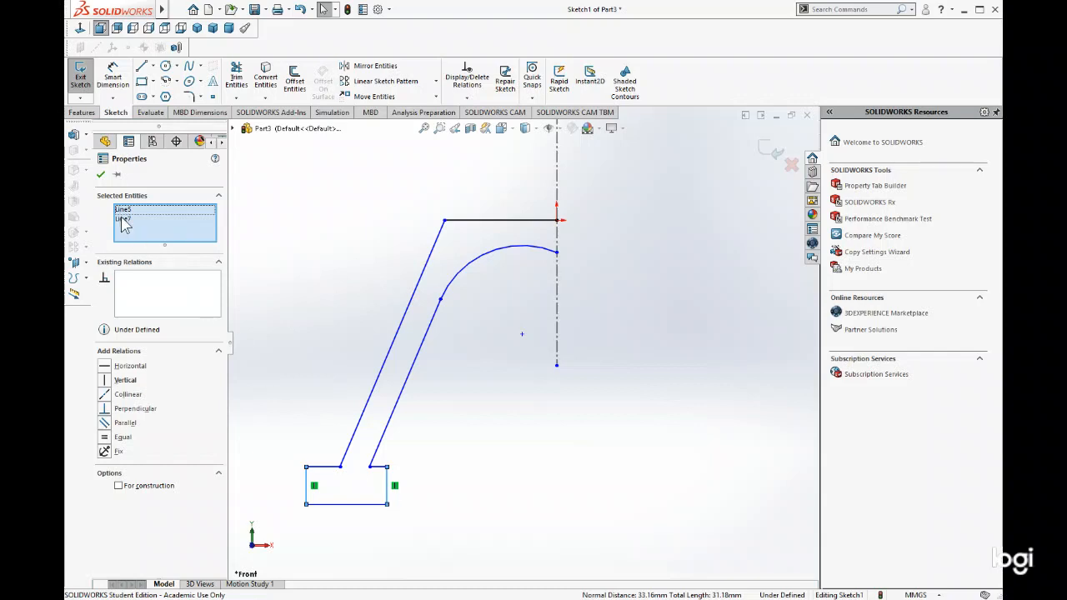
pyautogui.click(107, 437)
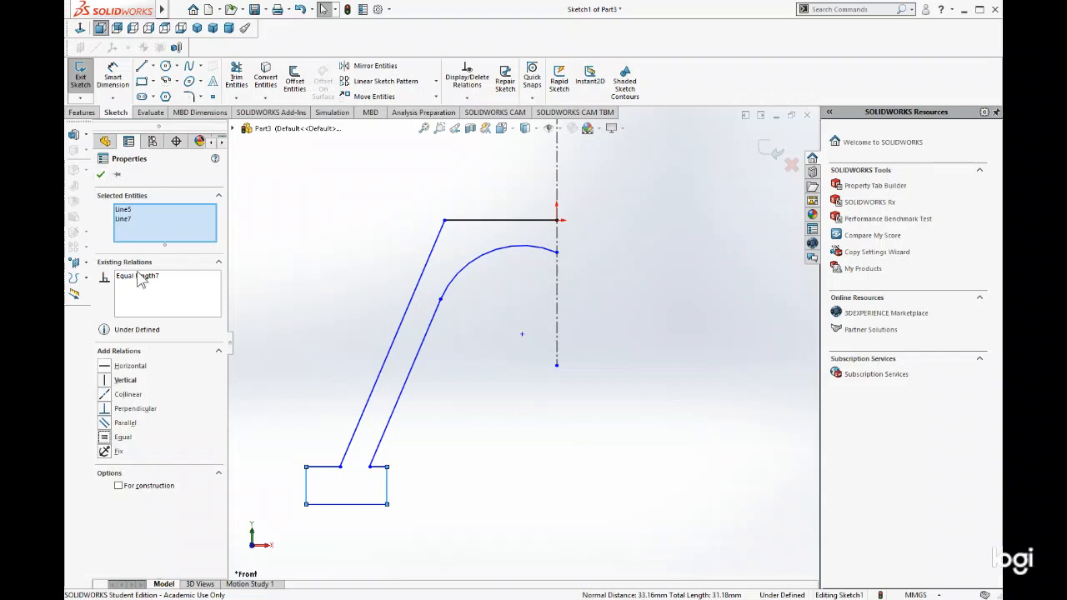
pyautogui.click(101, 176)
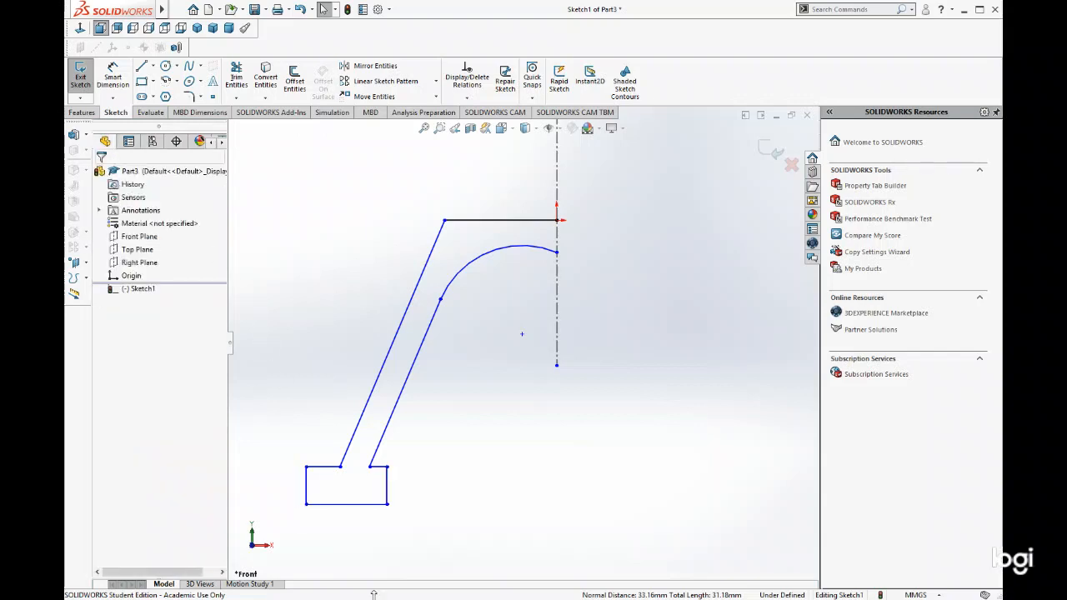
# Apply an Equal relation to the two short horizontal edges on top of the foot, on either side of the leg.
pyautogui.click(315, 468)
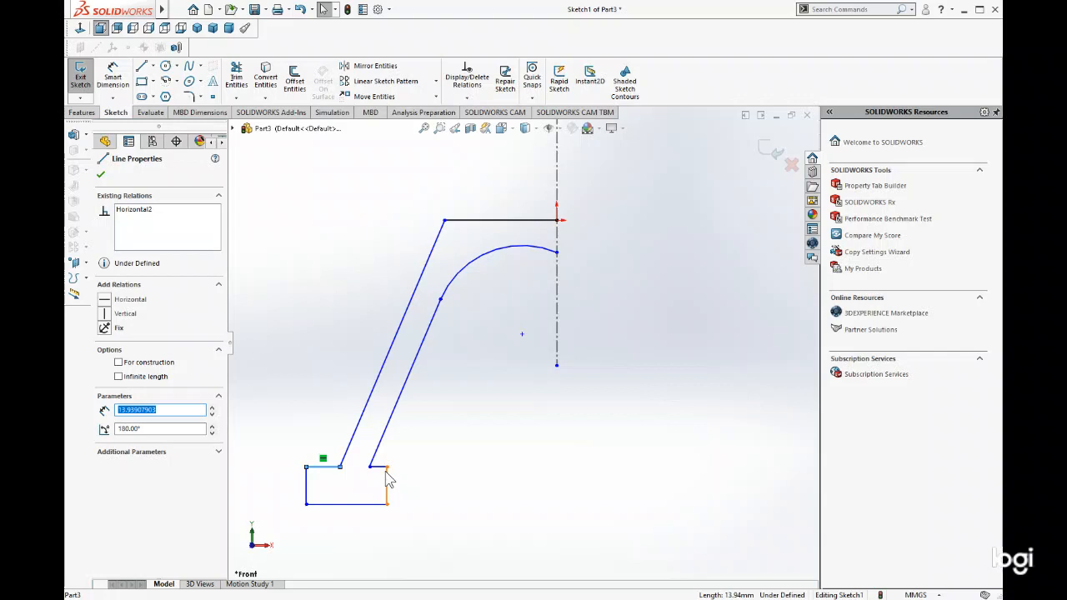
pyautogui.scroll(3, 384, 474)
pyautogui.scroll(-7, 447, 454)
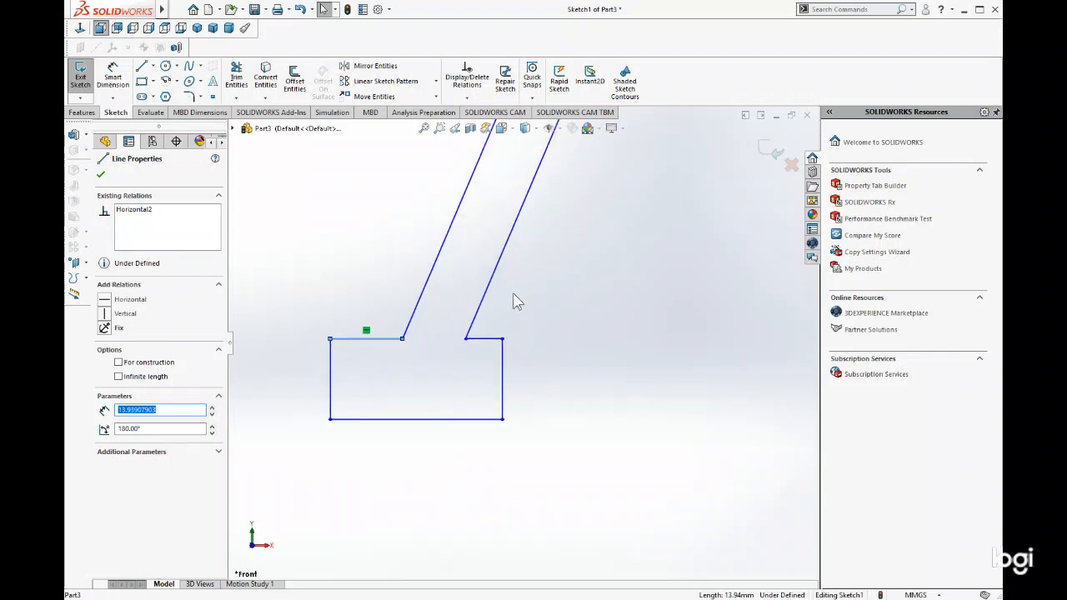
pyautogui.keyDown('ctrl'); pyautogui.click(492, 339); pyautogui.keyUp('ctrl')
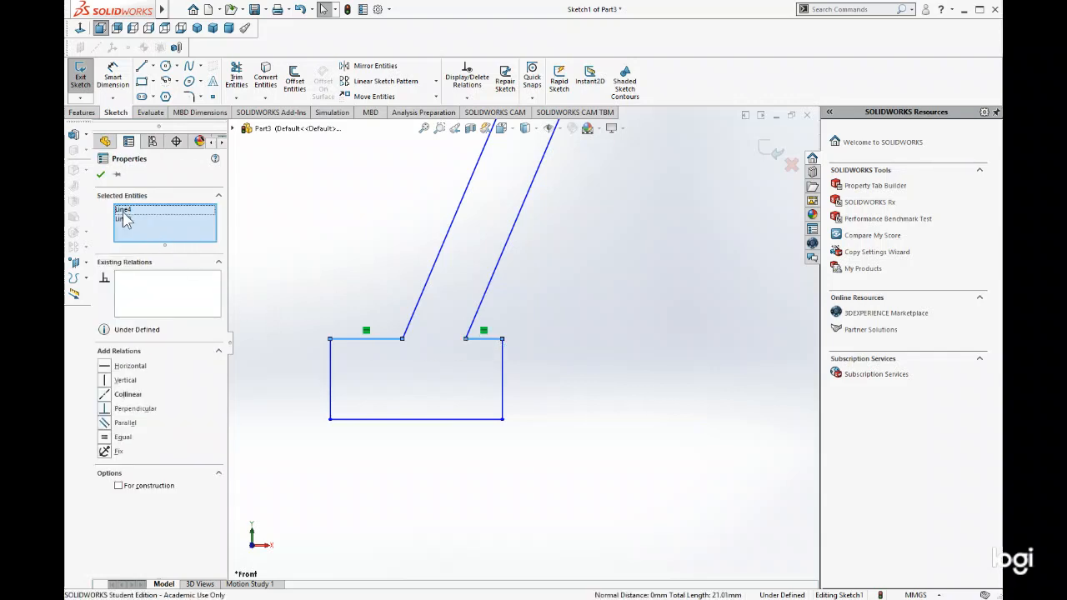
pyautogui.click(104, 437)
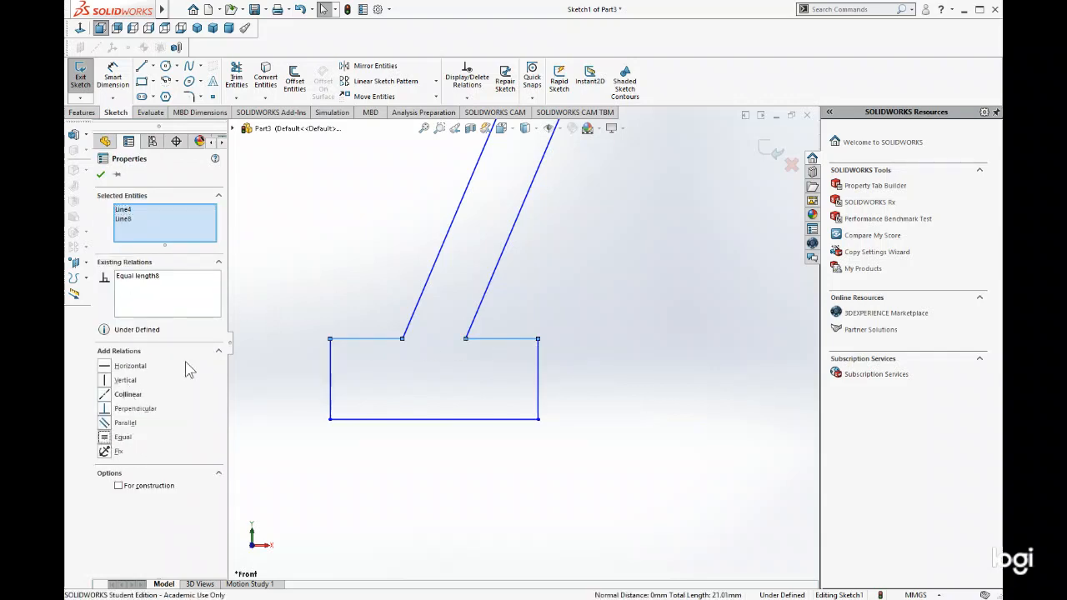
pyautogui.click(100, 174)
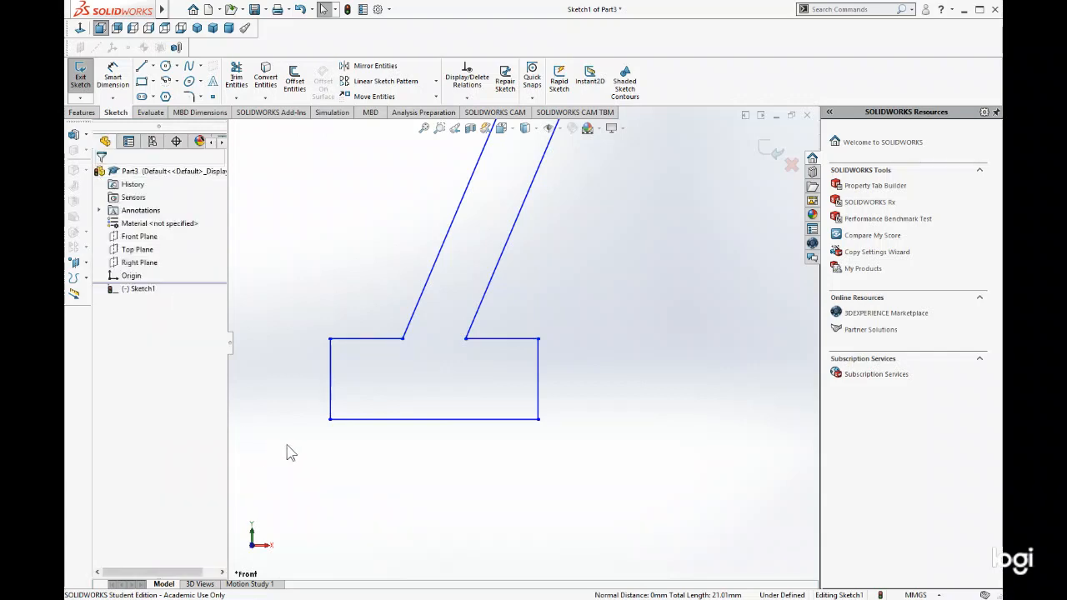
pyautogui.press('f')
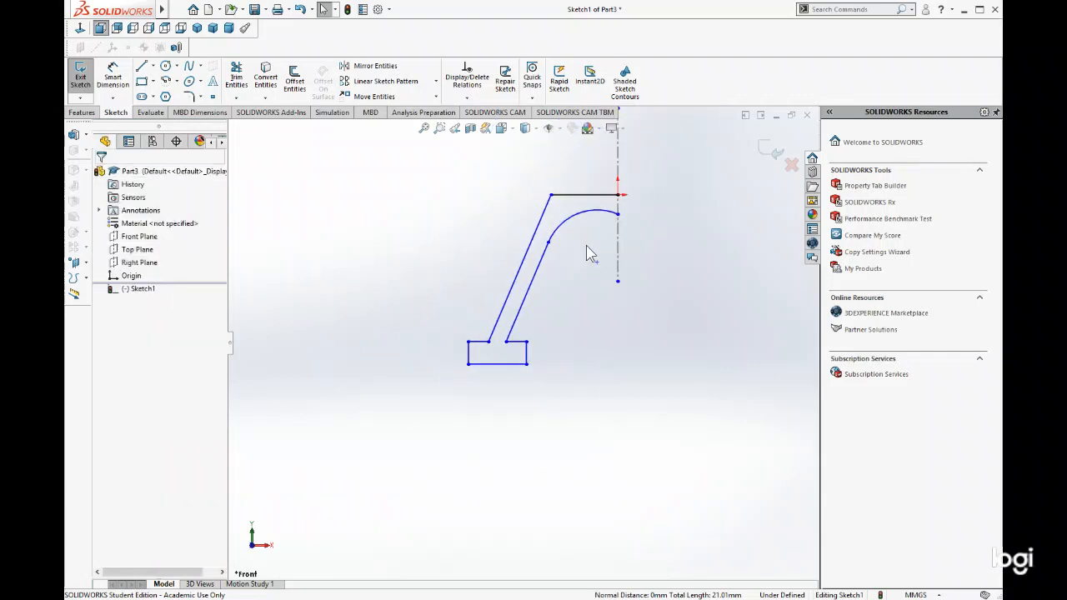
pyautogui.scroll(-1, 584, 277)
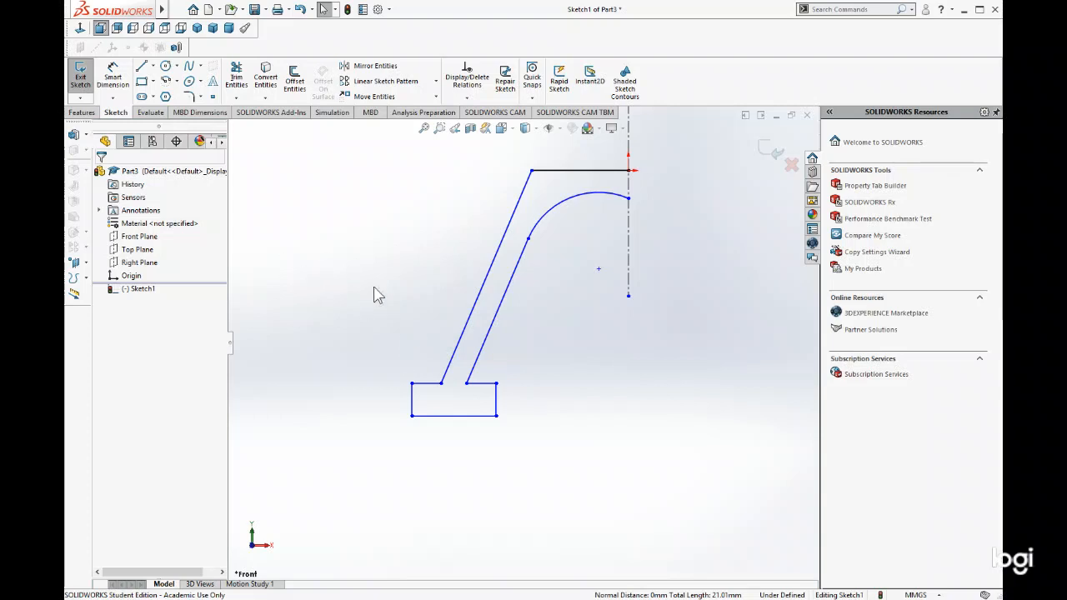
# Dimension the profile's top horizontal line and set its length to 40 mm.
pyautogui.click(112, 77)
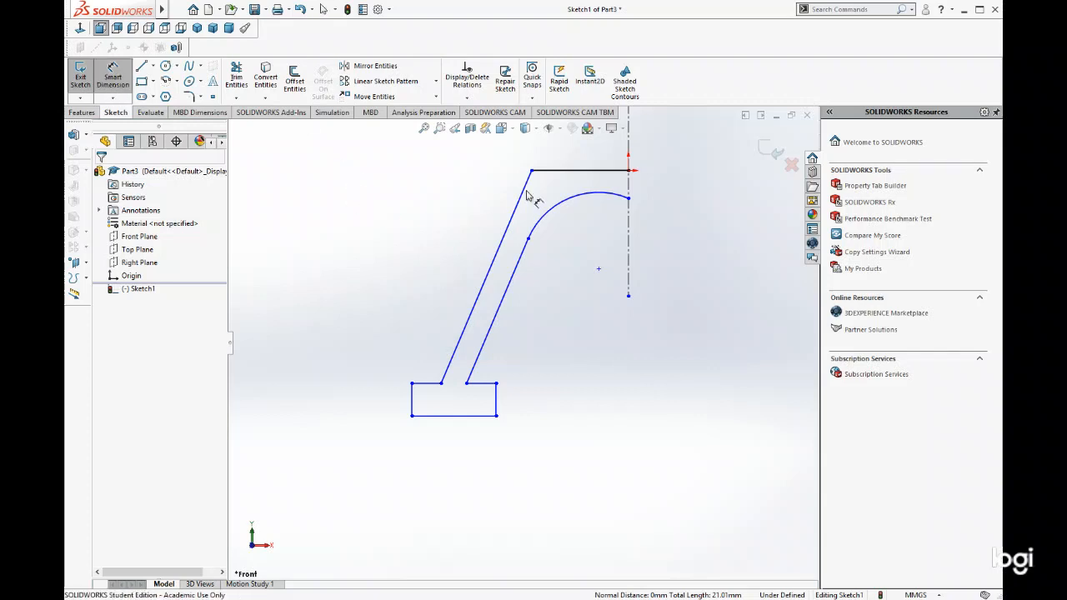
pyautogui.scroll(2, 574, 177)
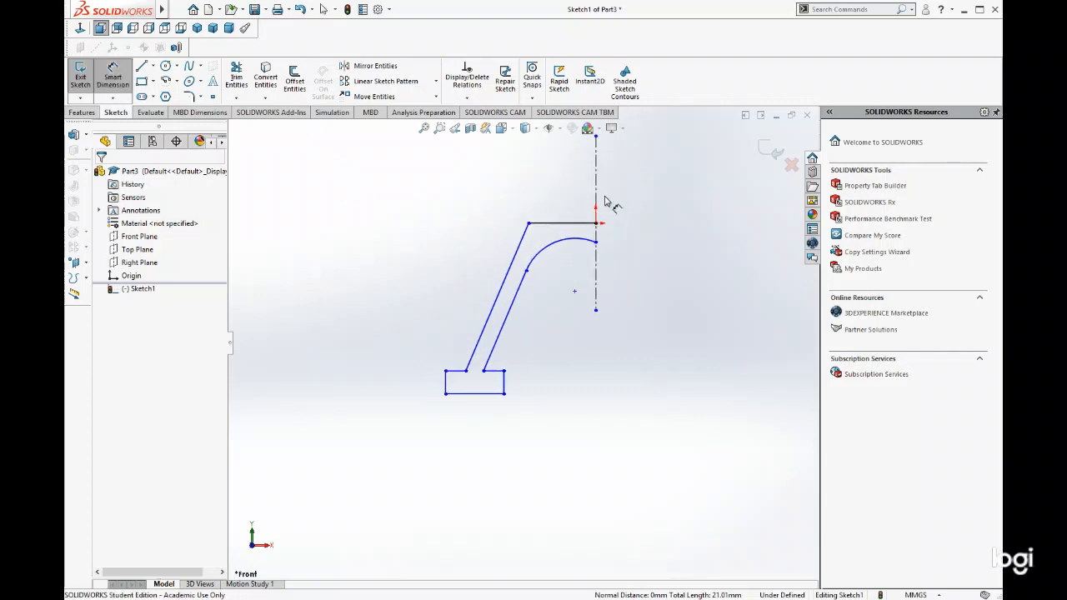
pyautogui.click(557, 224)
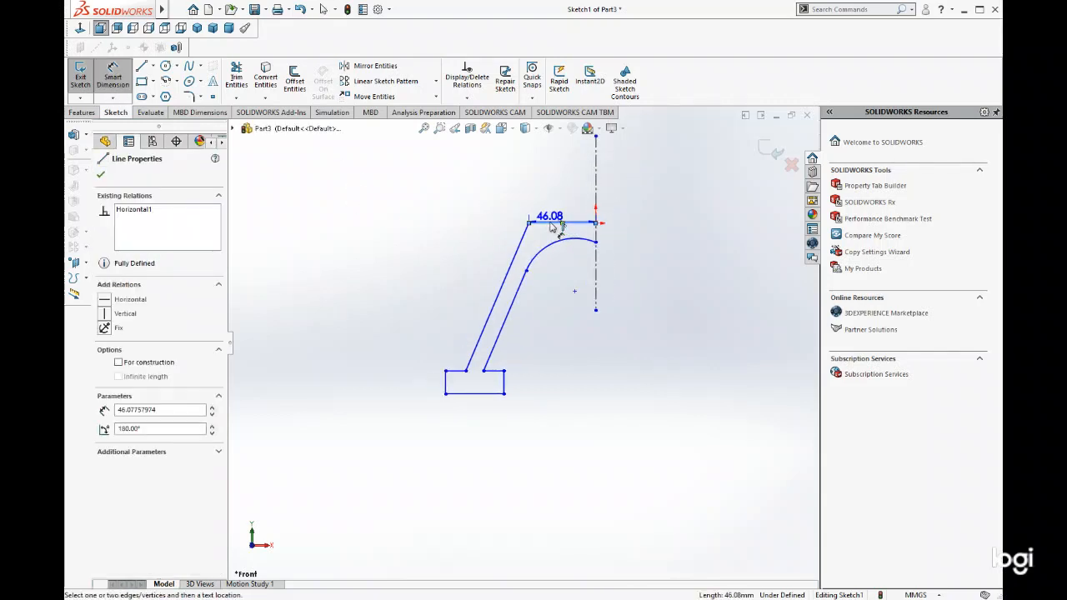
pyautogui.click(565, 175)
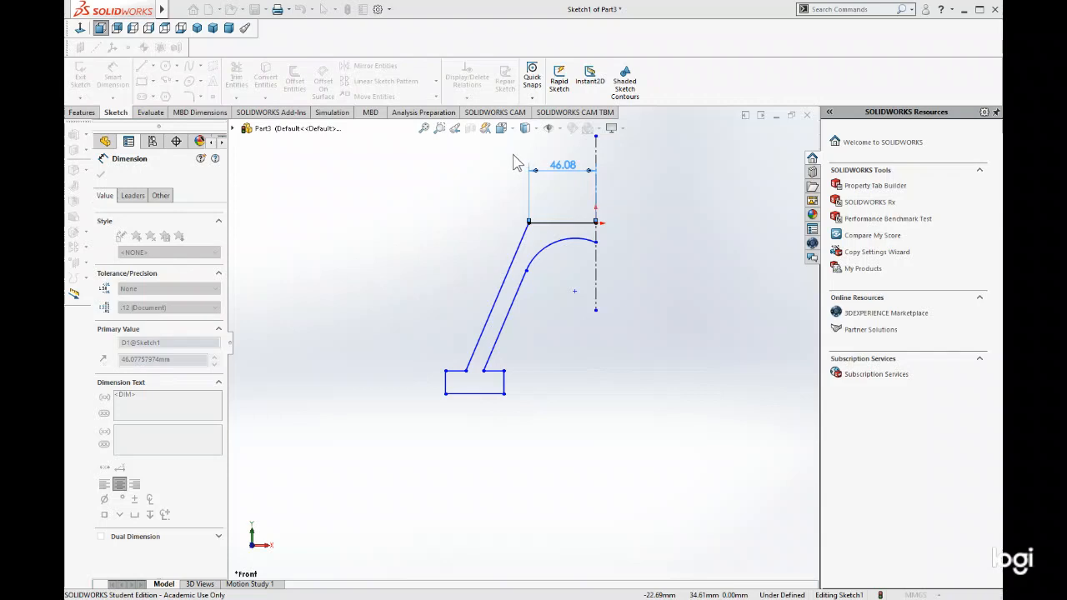
pyautogui.write('40')
pyautogui.press('Return')
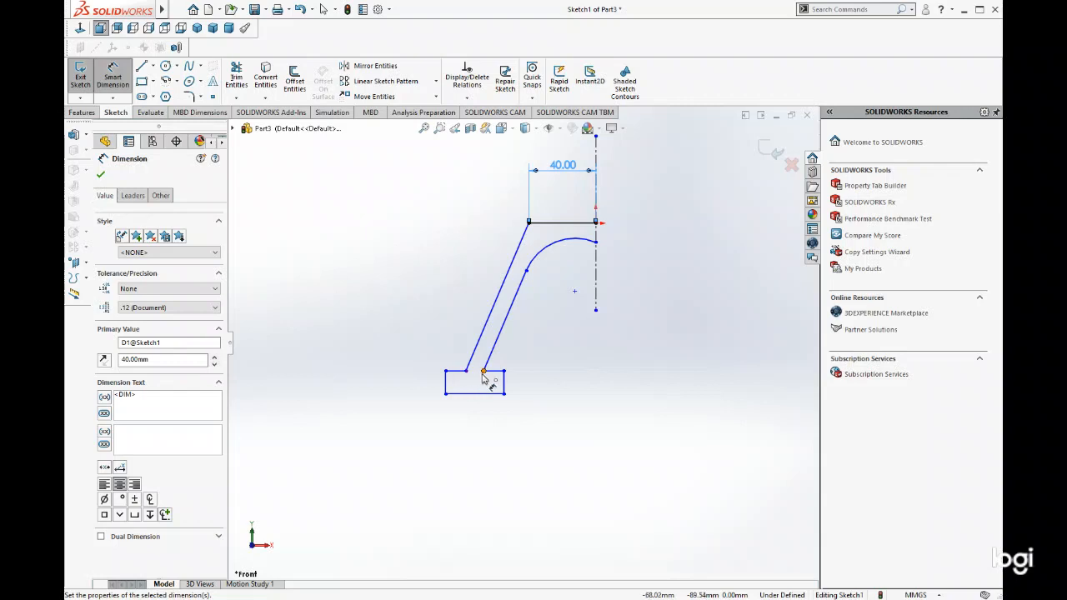
# Dimension the gap between the lower ends of the two sloped leg lines and set it to 20 mm.
pyautogui.scroll(-4, 479, 375)
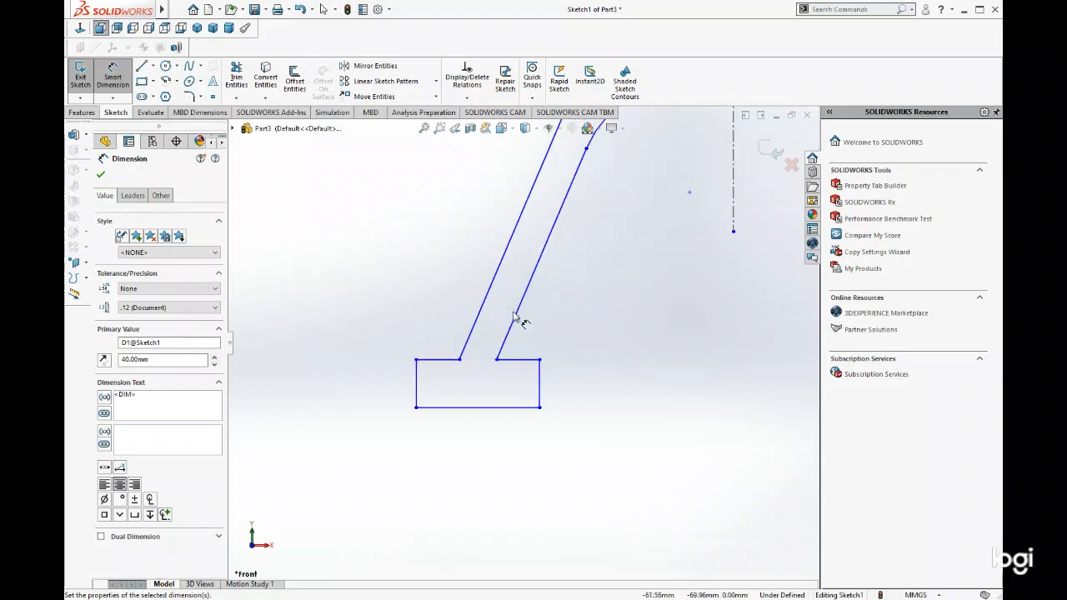
pyautogui.click(459, 361)
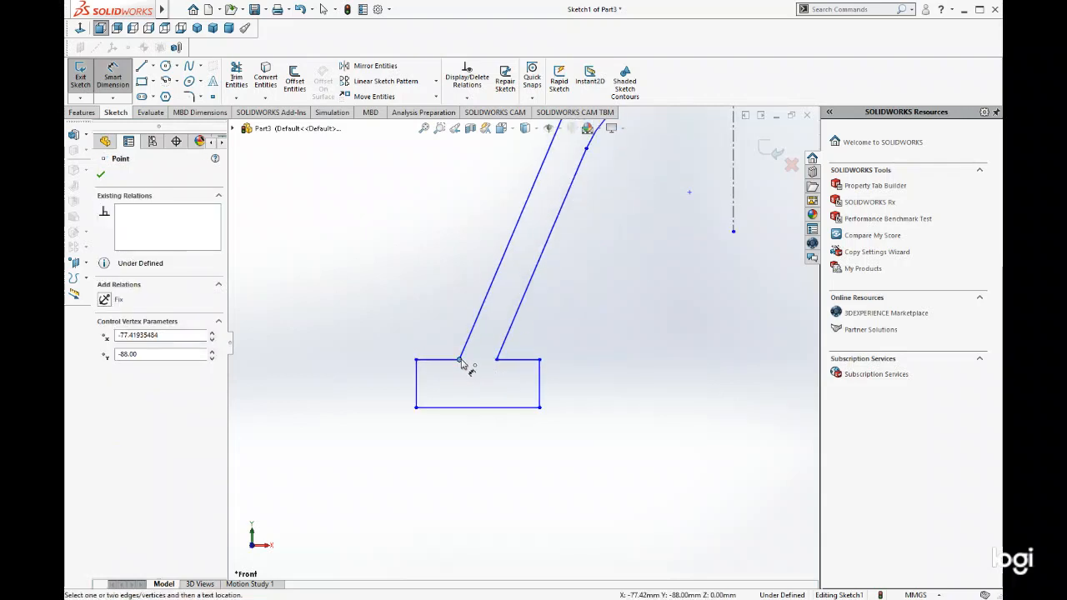
pyautogui.click(496, 360)
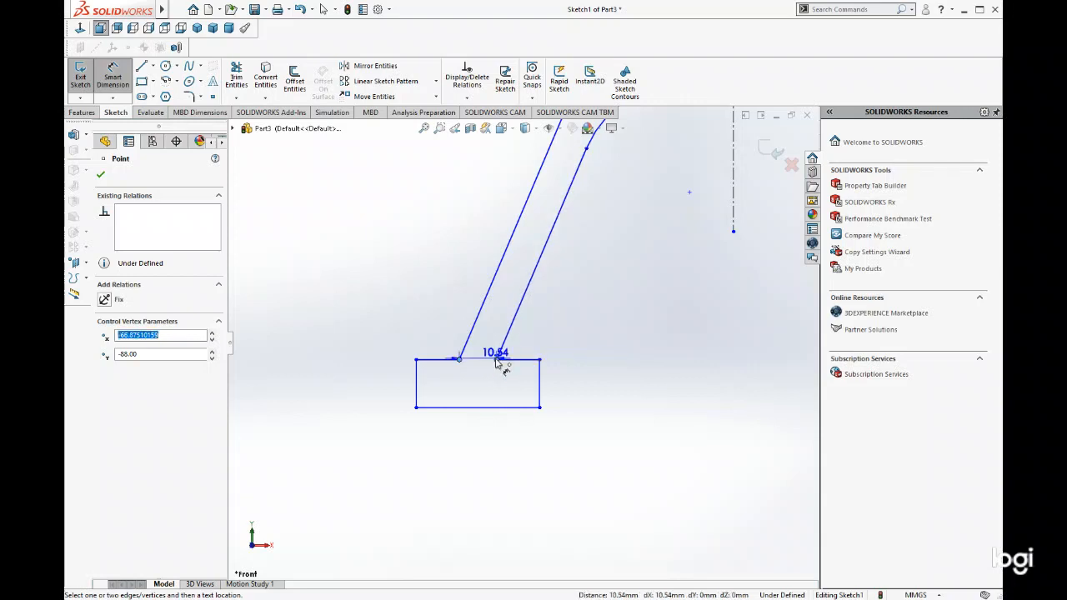
pyautogui.click(478, 481)
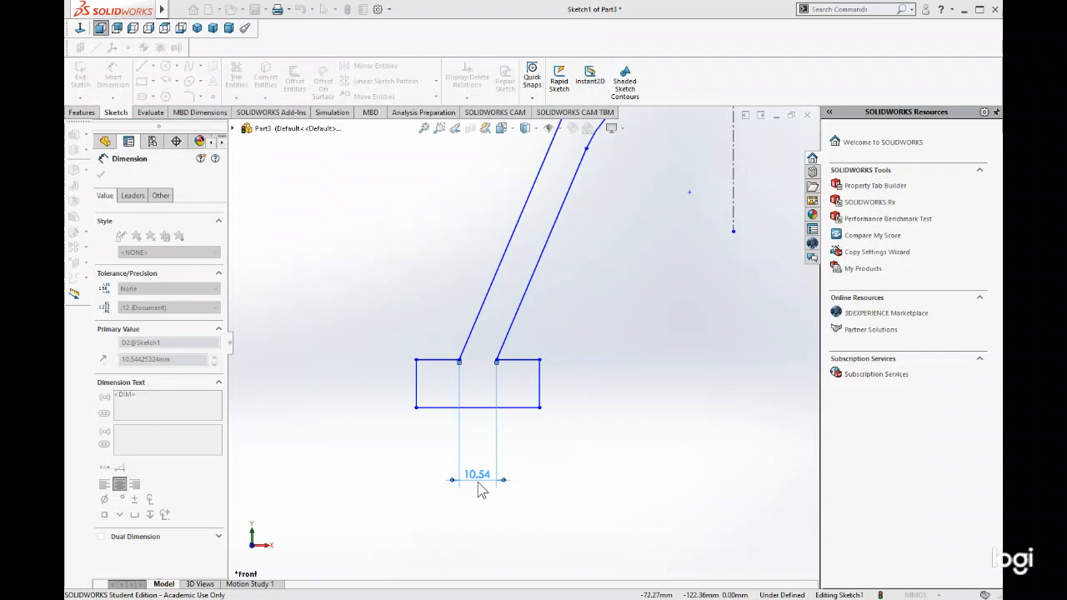
pyautogui.click(424, 471)
pyautogui.scroll(5, 591, 376)
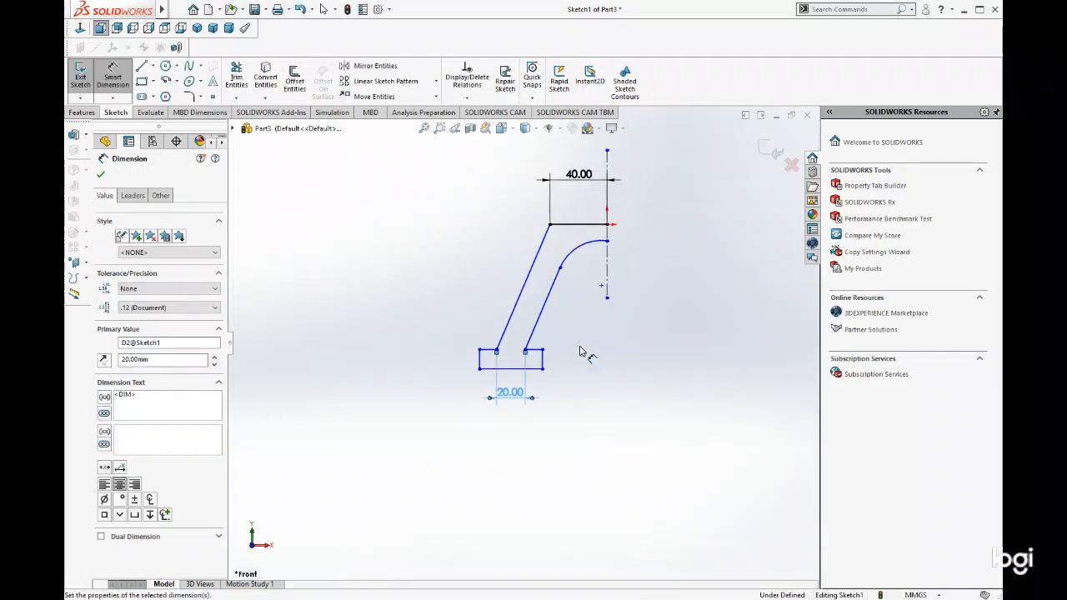
pyautogui.scroll(-2, 572, 309)
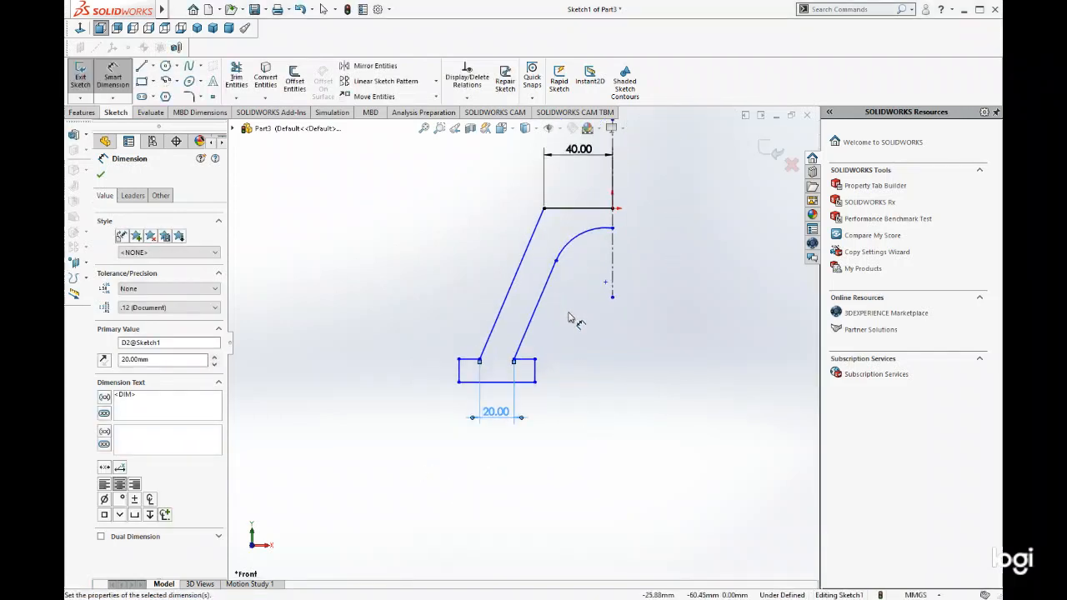
# Dimension the foot's outer vertical edge and set its height to 20 mm.
pyautogui.click(459, 377)
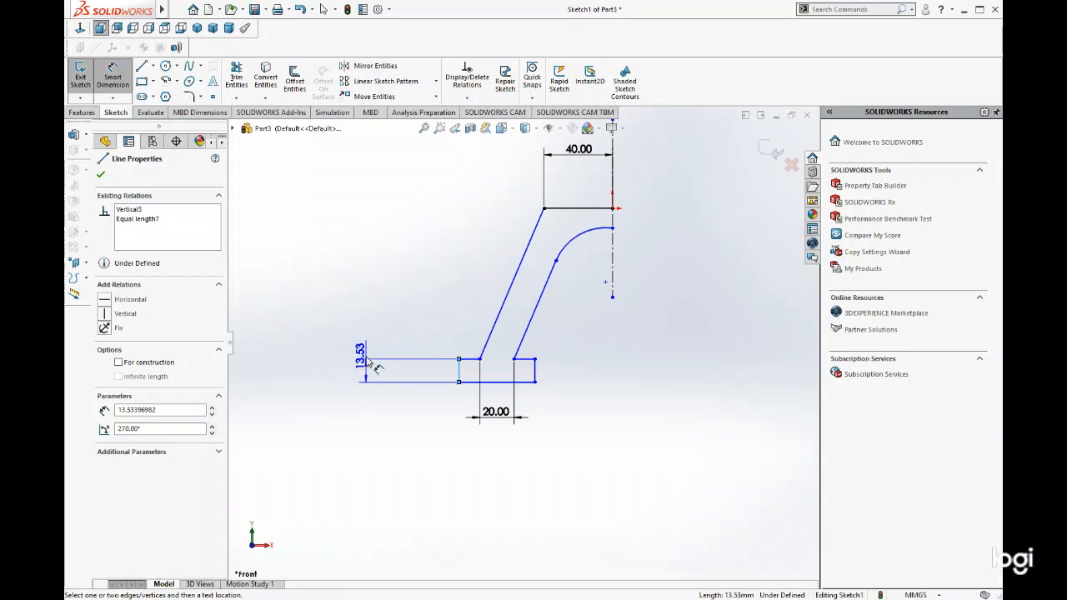
pyautogui.click(364, 370)
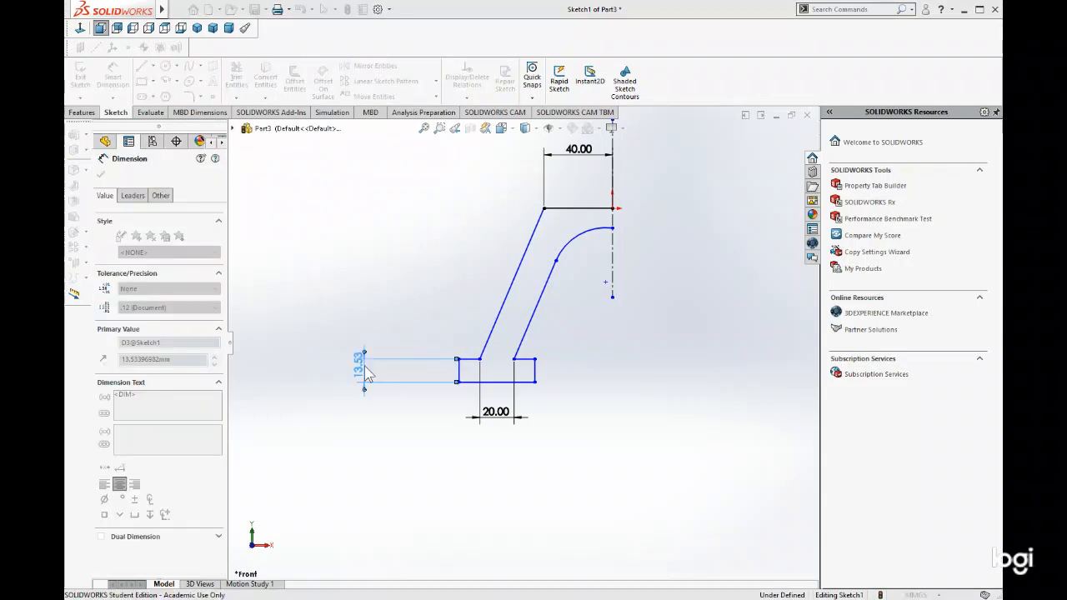
pyautogui.write('20')
pyautogui.press('Return')
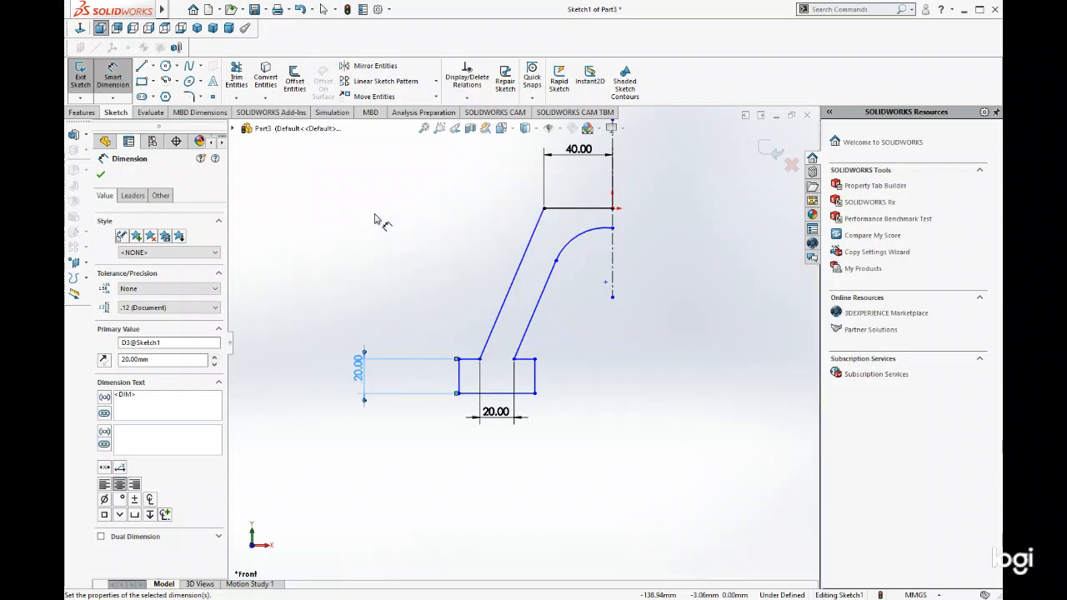
# Dimension the vertical height of the outer sloped leg line and set it to 120 mm.
pyautogui.click(511, 289)
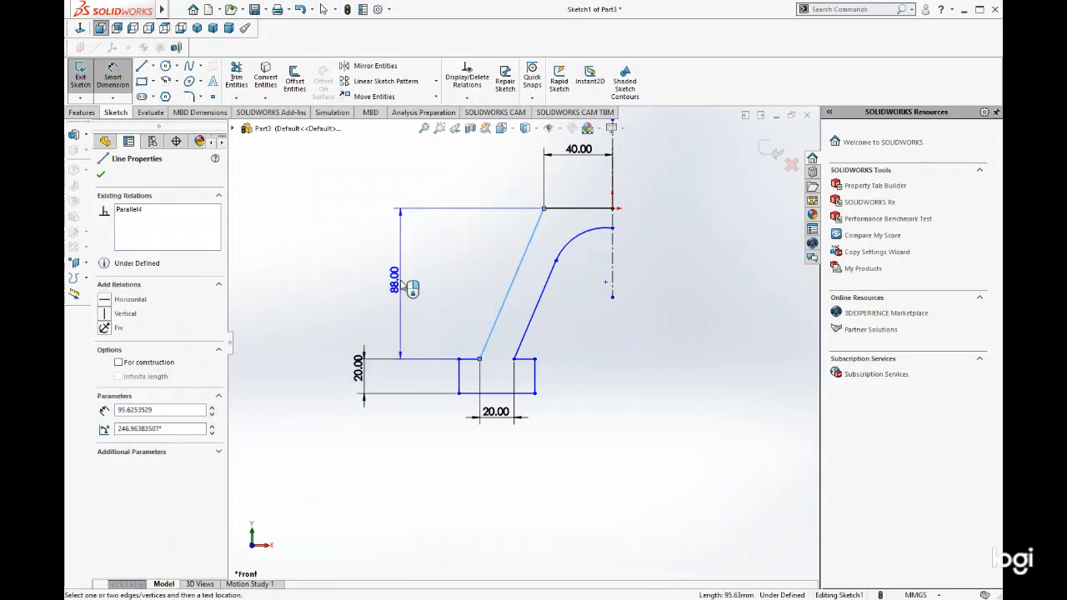
pyautogui.click(403, 288)
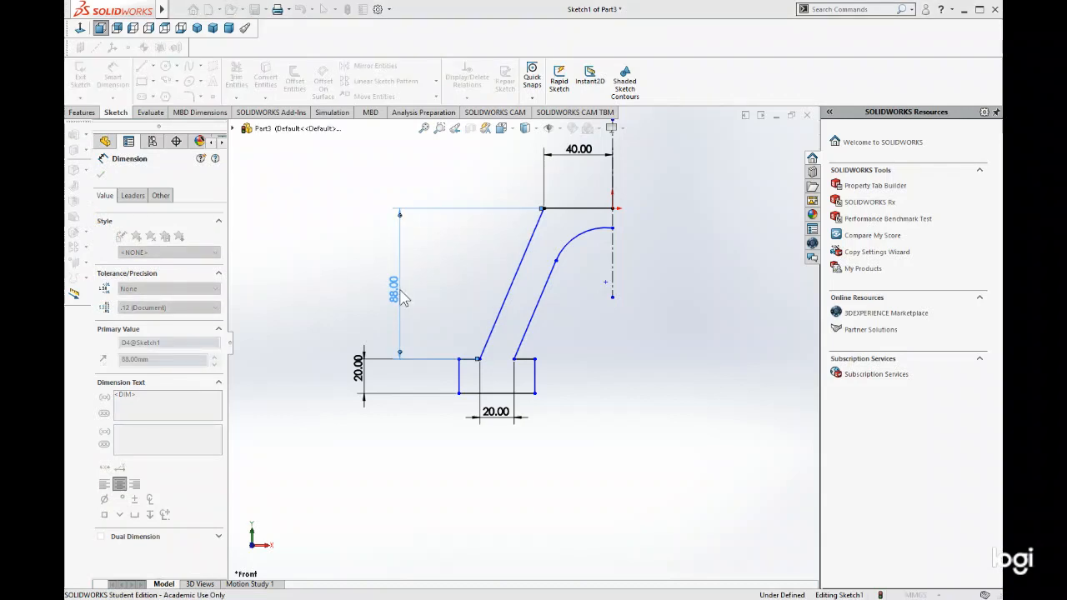
pyautogui.press('Return')
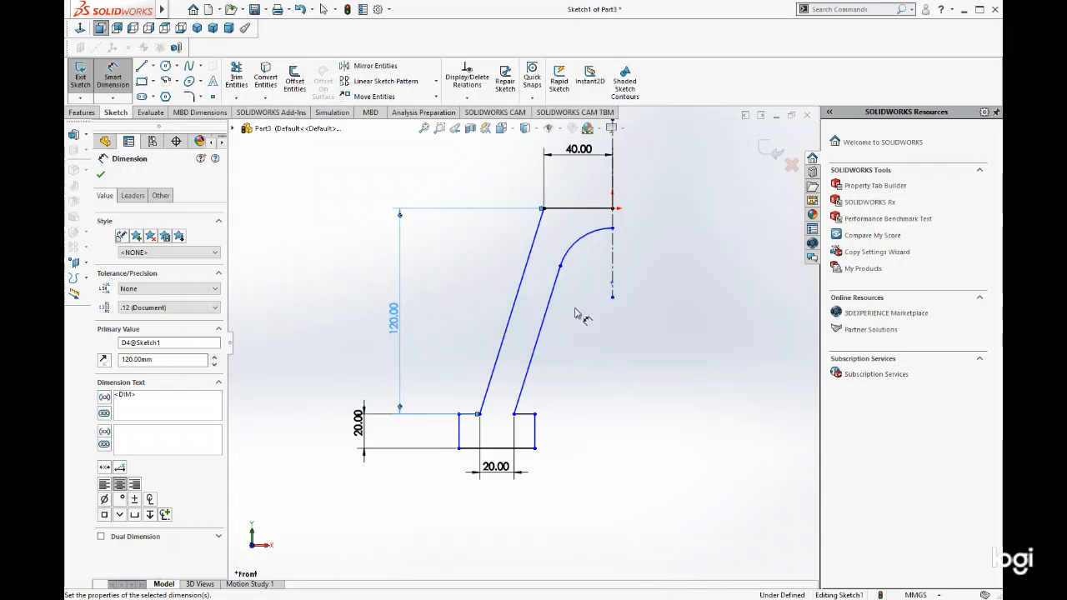
pyautogui.click(121, 81)
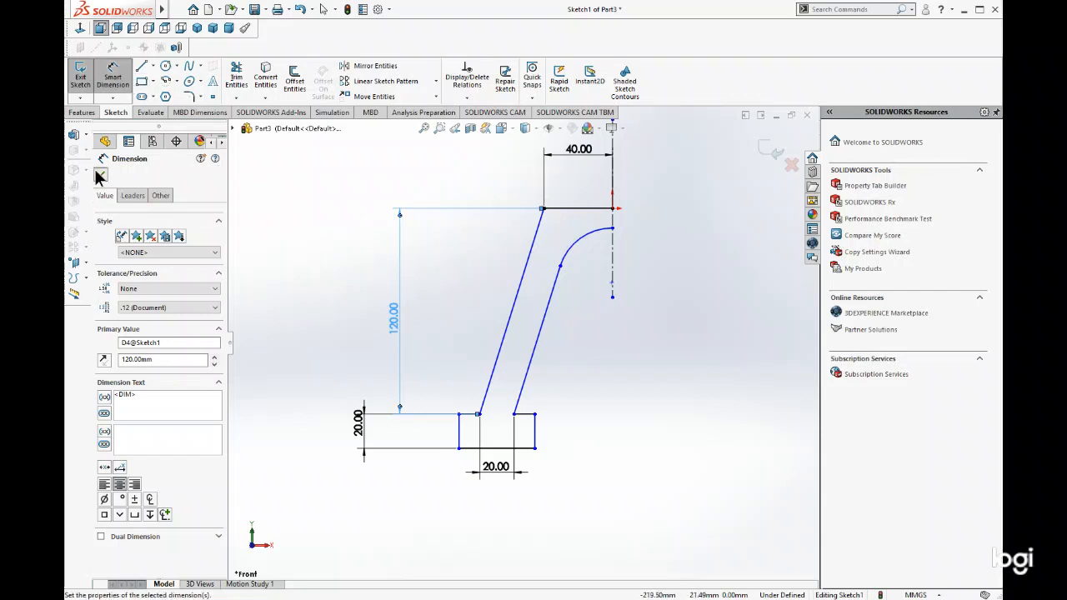
pyautogui.click(99, 175)
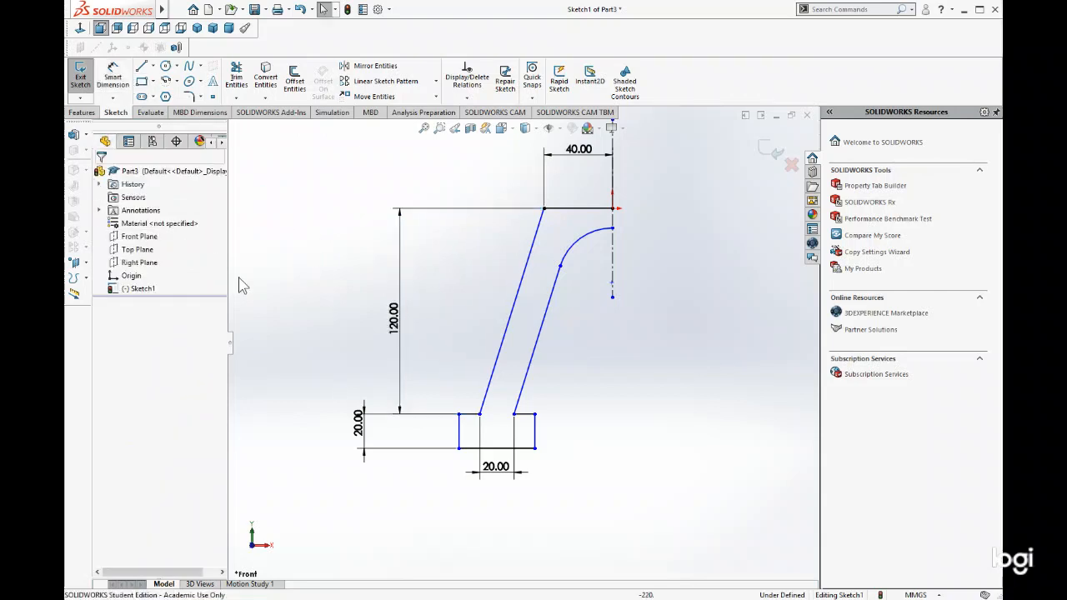
# Move the point joining the inner leg line and the arc slightly upward.
pyautogui.click(561, 268)
pyautogui.moveTo(557, 277)
pyautogui.mouseDown()
pyautogui.moveTo(557, 288)
pyautogui.moveTo(556, 272)
pyautogui.moveTo(604, 279)
pyautogui.moveTo(564, 270)
pyautogui.moveTo(631, 278)
pyautogui.moveTo(557, 282)
pyautogui.moveTo(630, 271)
pyautogui.moveTo(559, 265)
pyautogui.mouseUp()
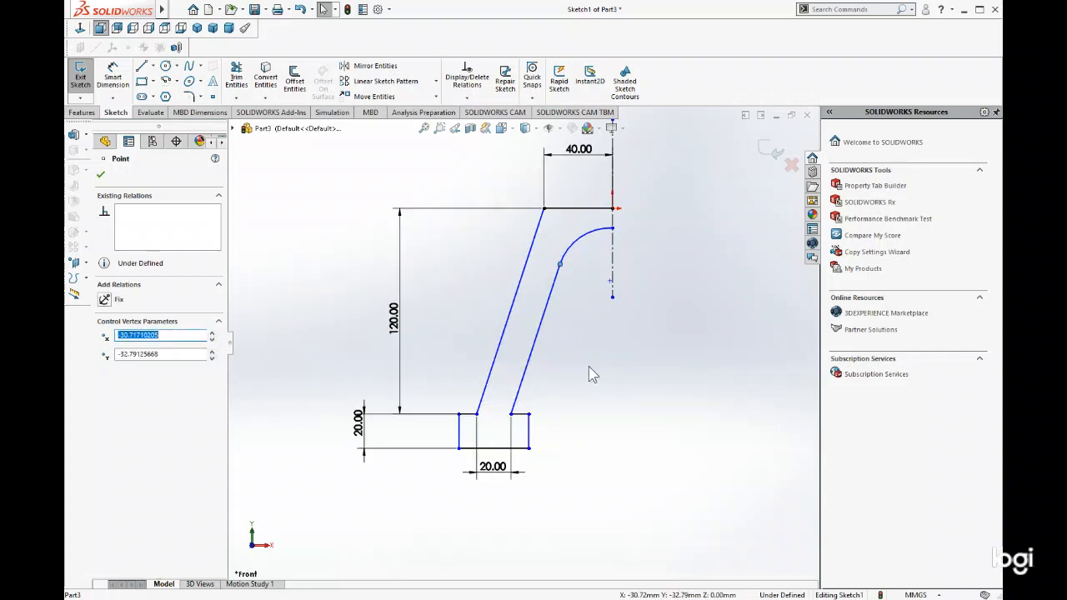
pyautogui.click(100, 176)
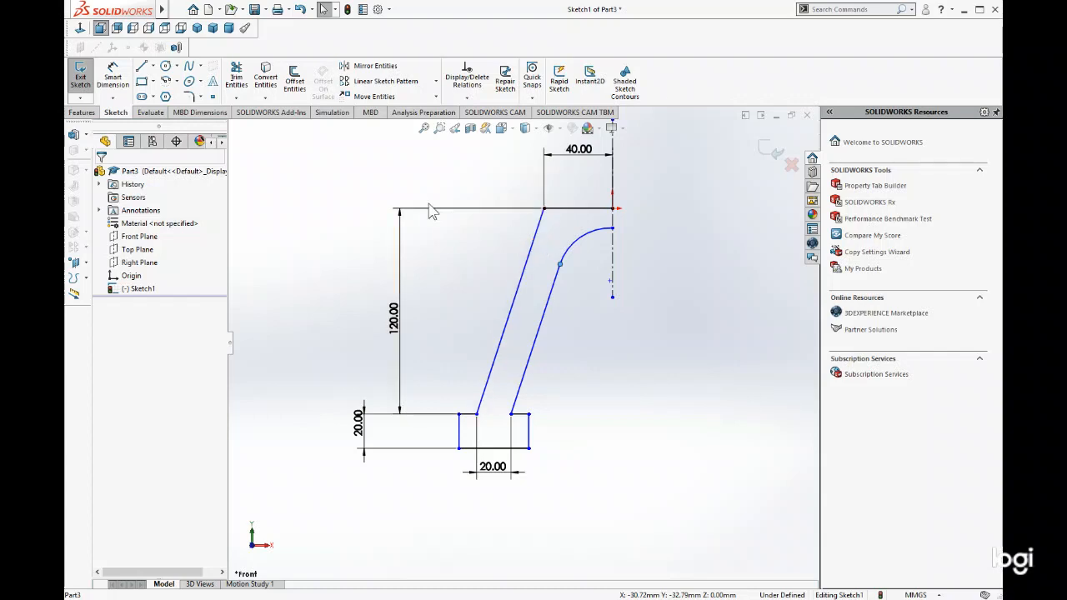
# Dimension the angle between the outer sloped leg line and the top line and set it to 100°.
pyautogui.click(113, 77)
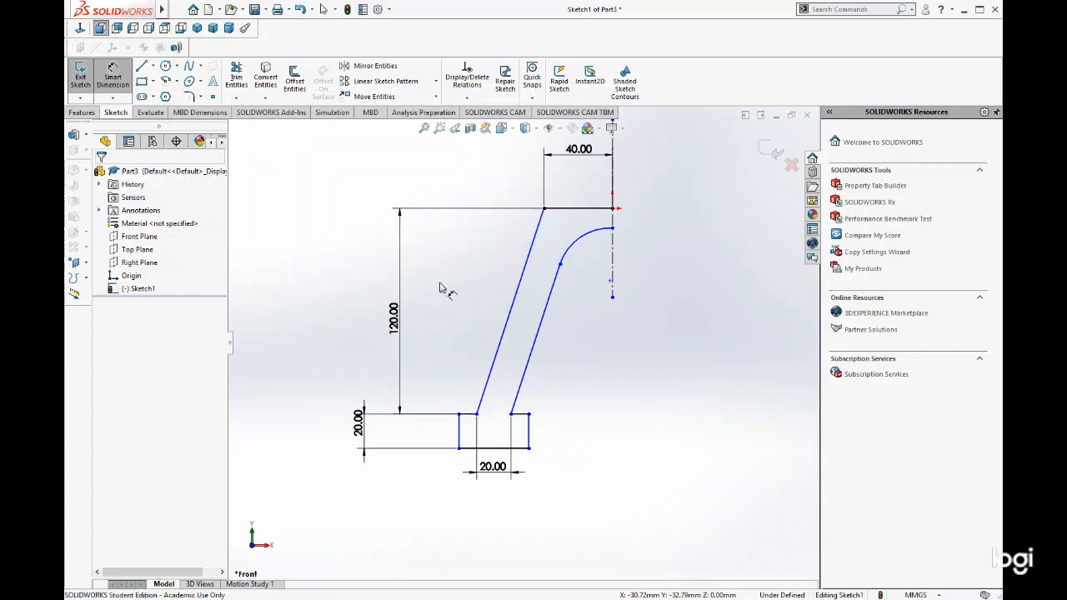
pyautogui.click(540, 228)
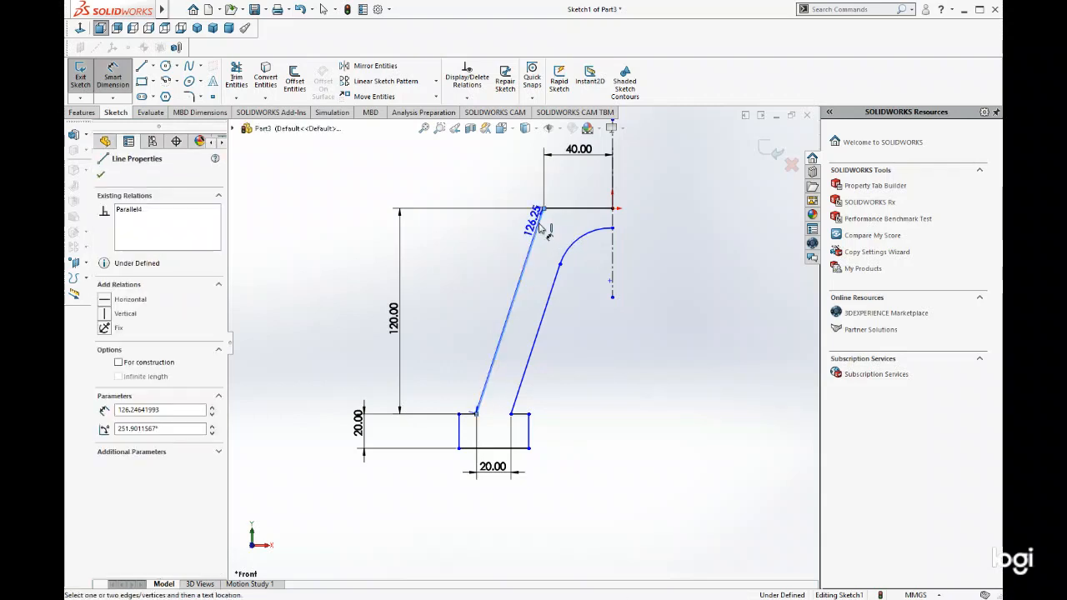
pyautogui.click(560, 209)
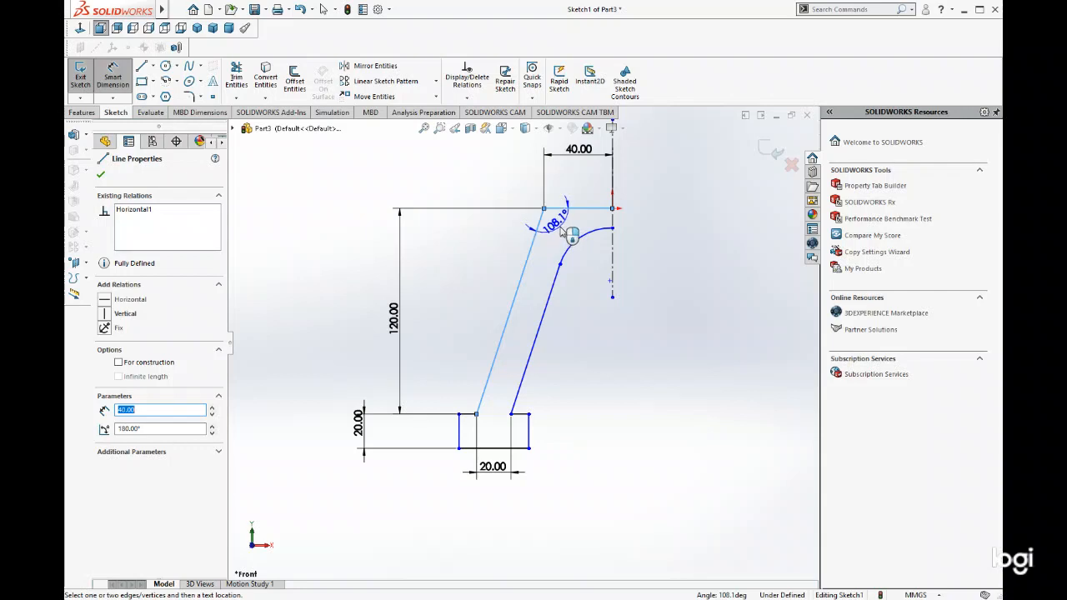
pyautogui.click(570, 233)
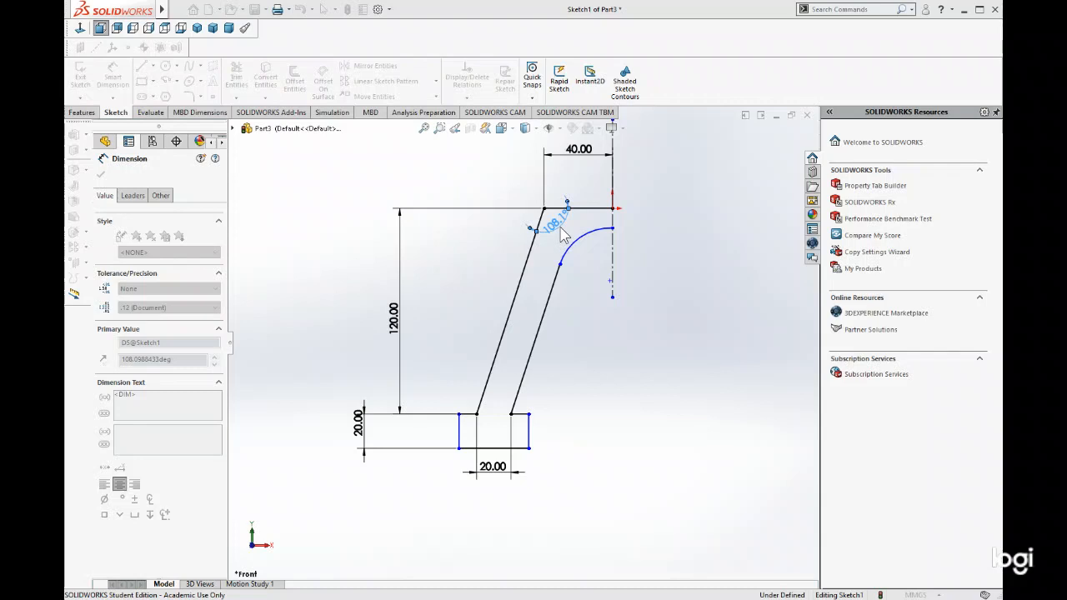
pyautogui.press('Return')
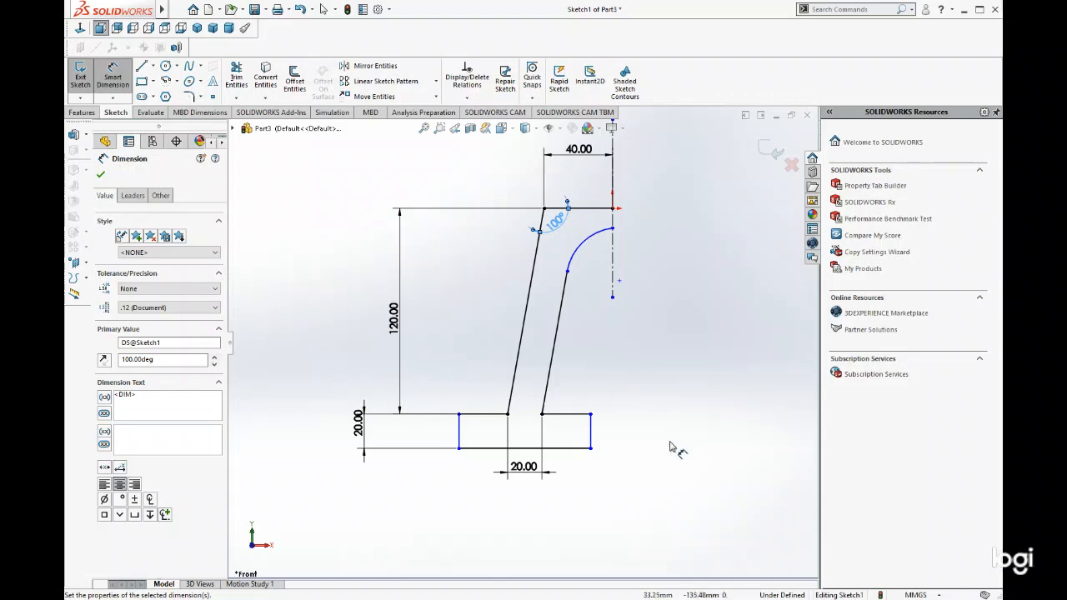
# Dimension the inner arc and set its radius to 35 mm.
pyautogui.click(589, 246)
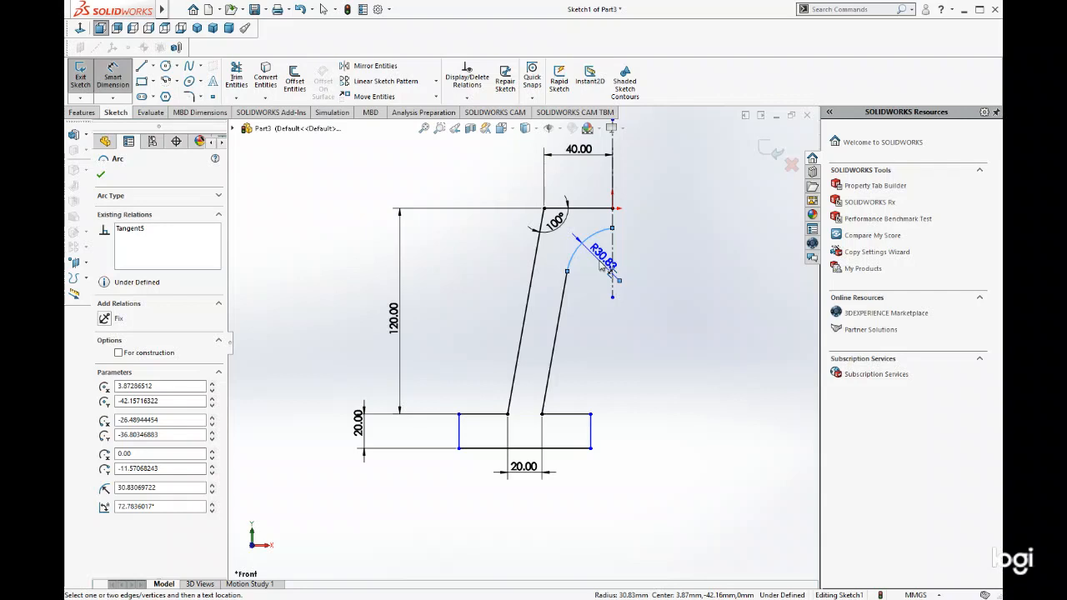
pyautogui.click(601, 263)
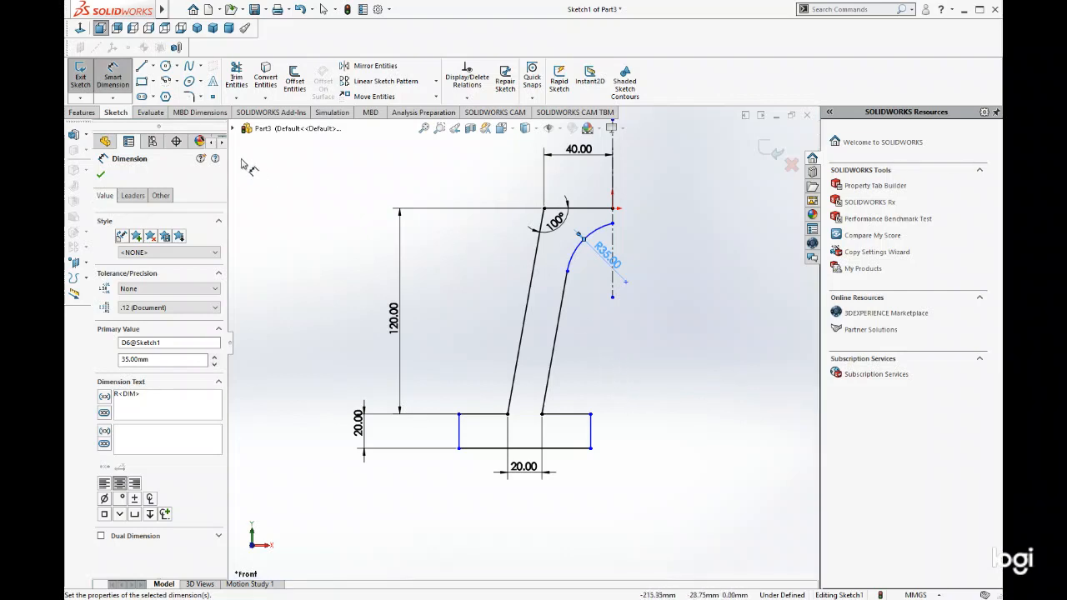
pyautogui.click(574, 363)
pyautogui.press('Escape')
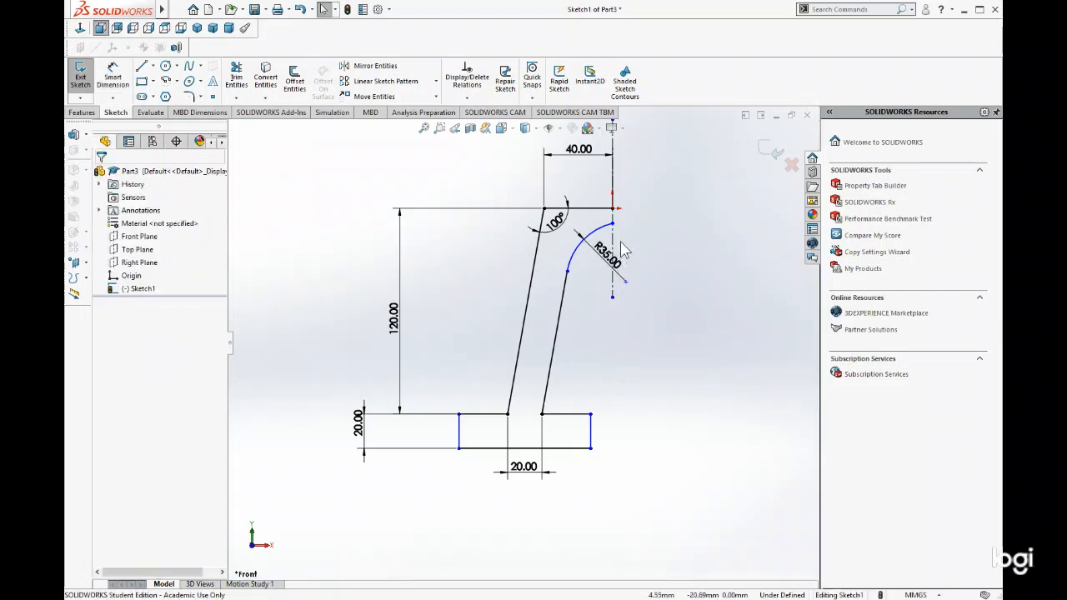
# Move the arc's lower endpoint a little farther down along the inner leg line.
pyautogui.click(566, 272)
pyautogui.moveTo(565, 280); pyautogui.dragTo(565, 286)
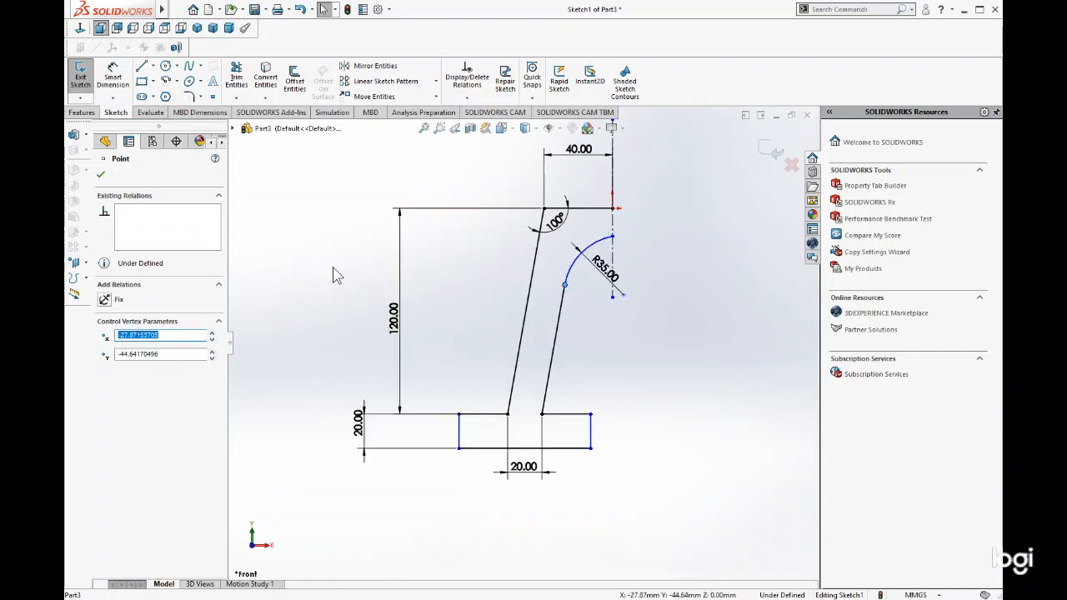
pyautogui.click(101, 175)
# Dimension the vertical height of the inner sloped leg line and set it to 90.75 mm.
pyautogui.click(112, 77)
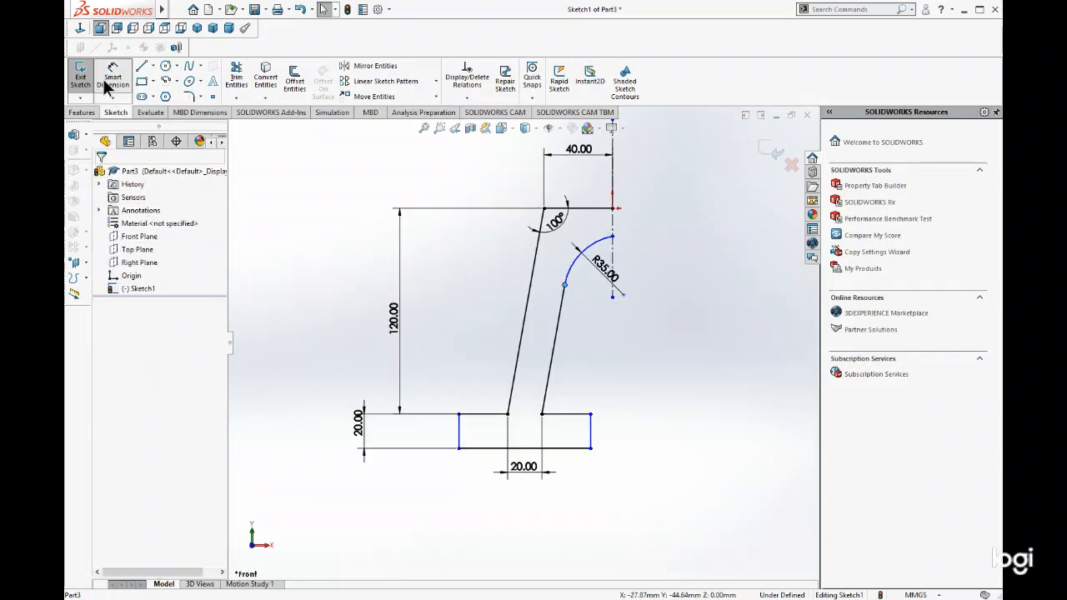
pyautogui.click(556, 350)
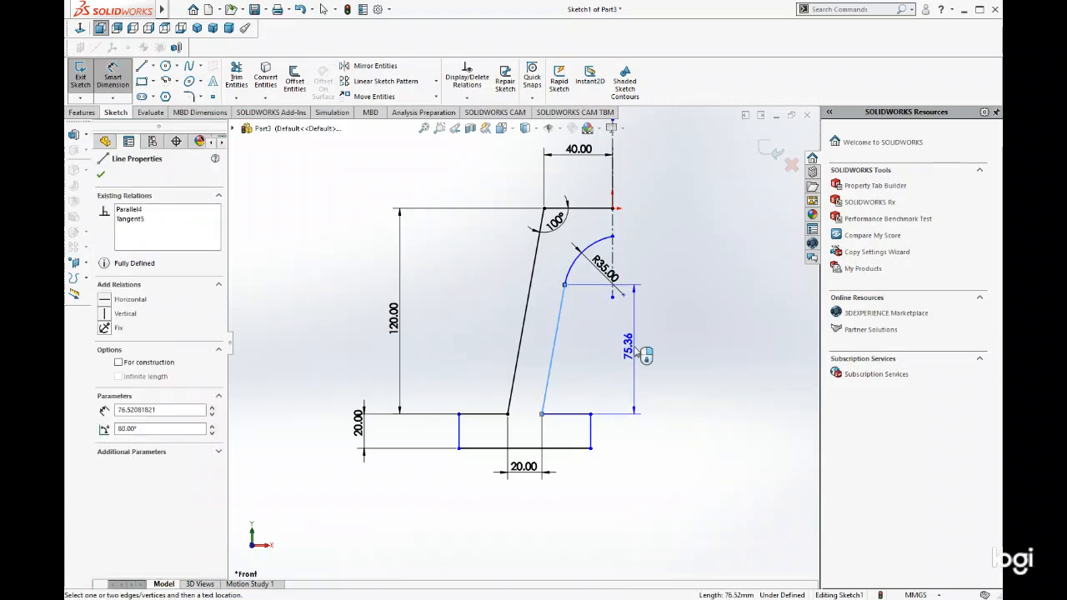
pyautogui.press('Escape')
pyautogui.click(634, 347)
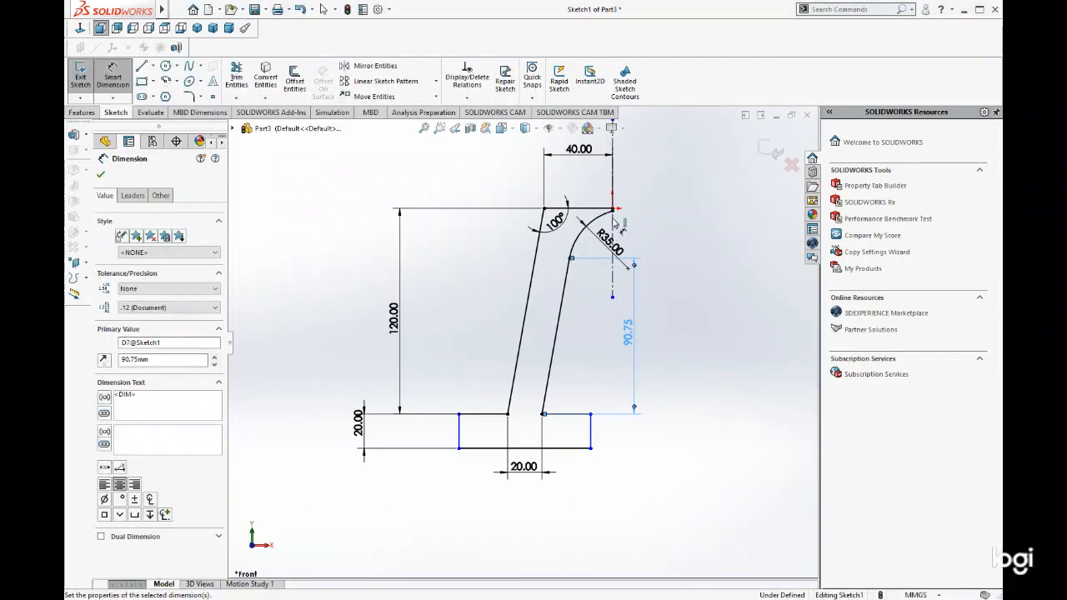
pyautogui.click(100, 175)
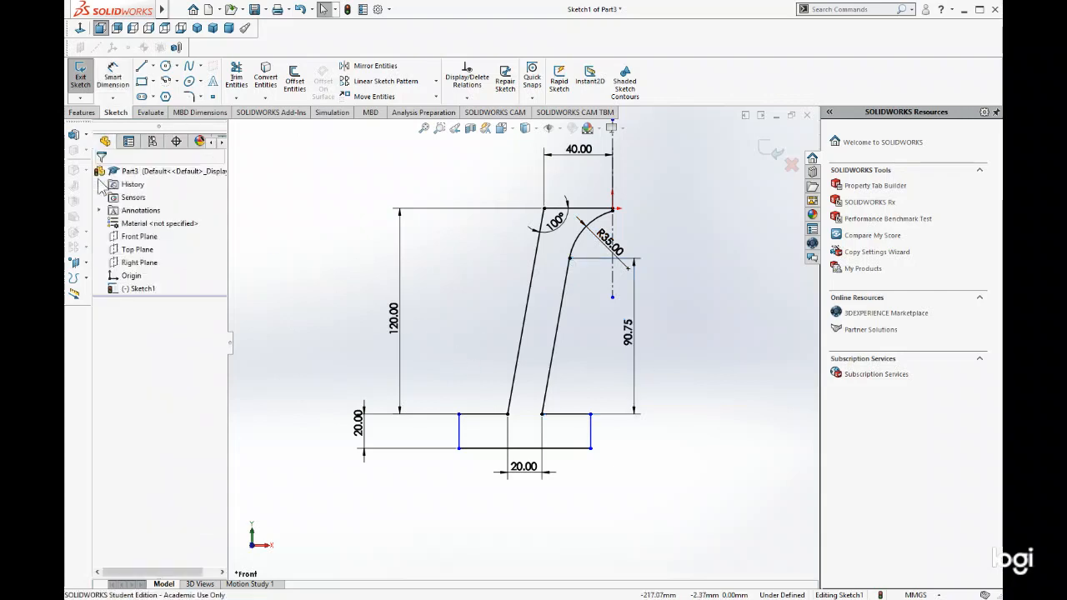
# Try to move the arc's upper endpoint on the centerline onto the end of the top horizontal line.
pyautogui.click(612, 210)
pyautogui.moveTo(610, 236); pyautogui.dragTo(613, 211)
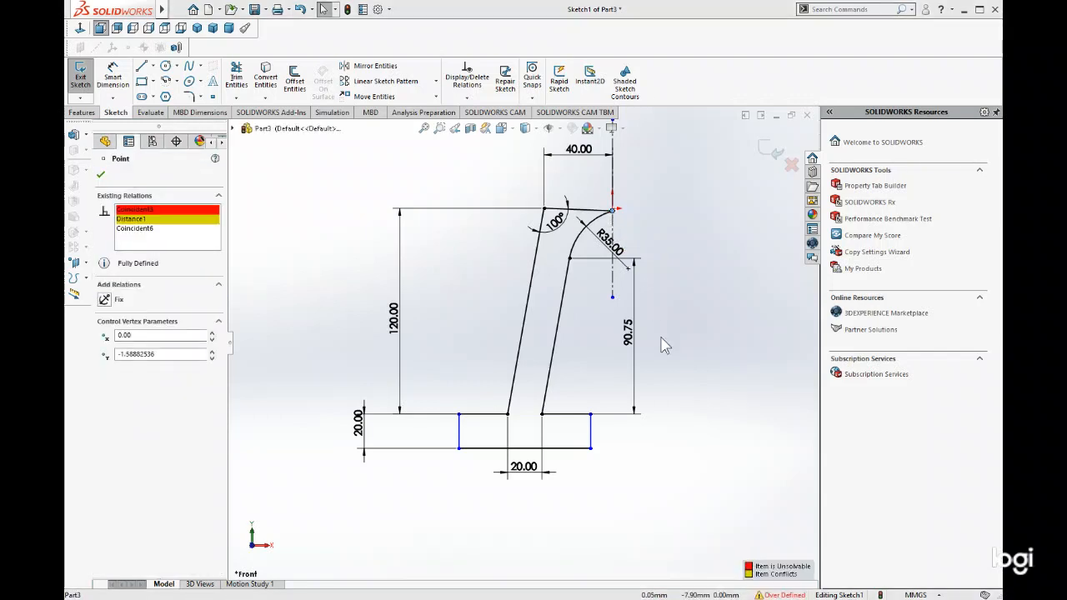
# Delete the inner arc's radius dimension and the inner arc itself.
pyautogui.click(606, 244)
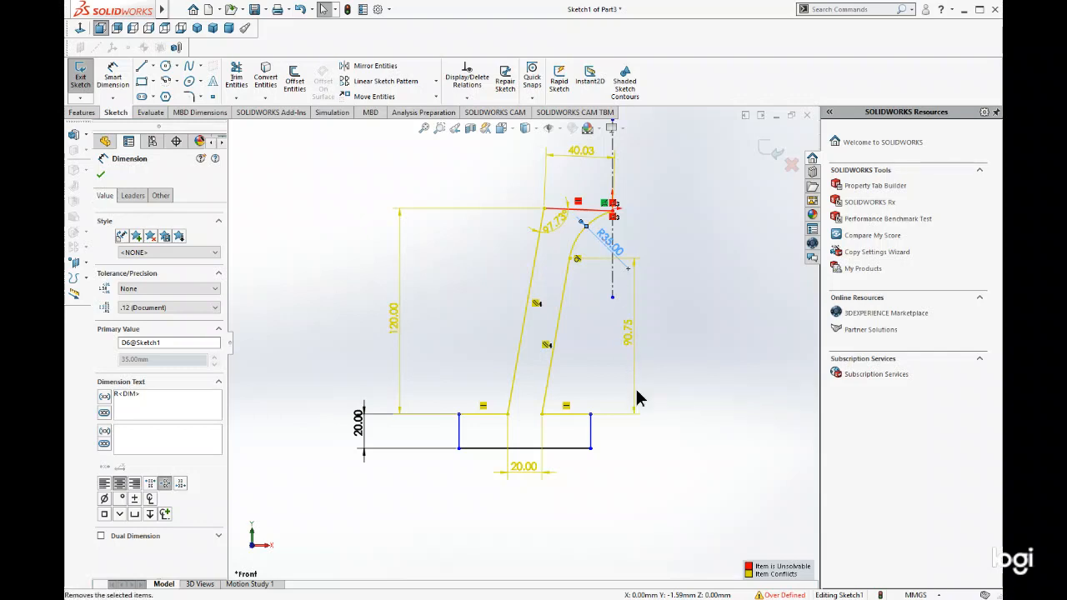
pyautogui.press('Delete')
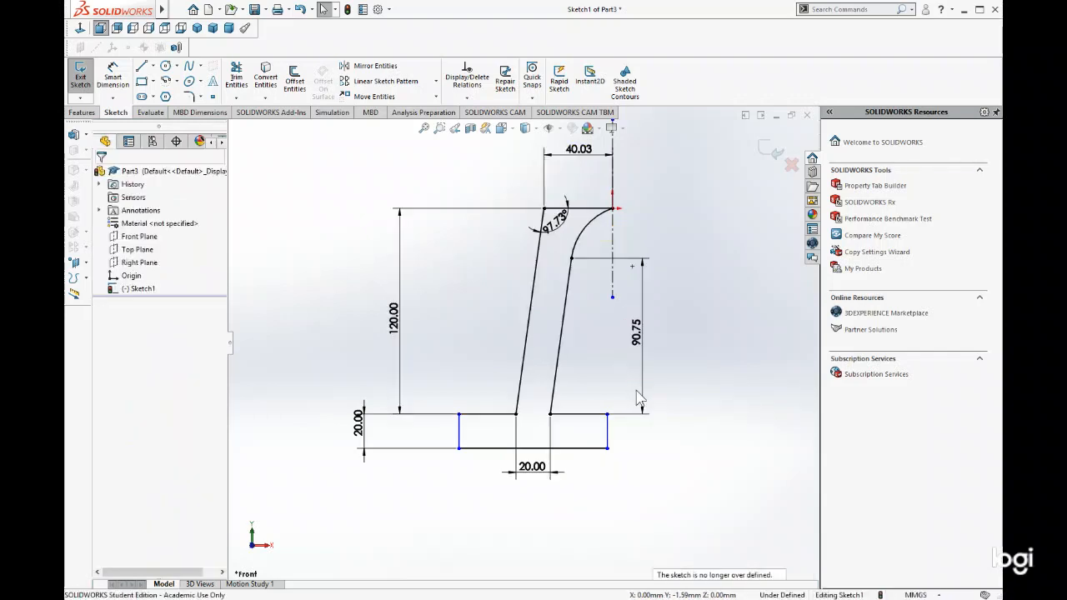
pyautogui.click(587, 231)
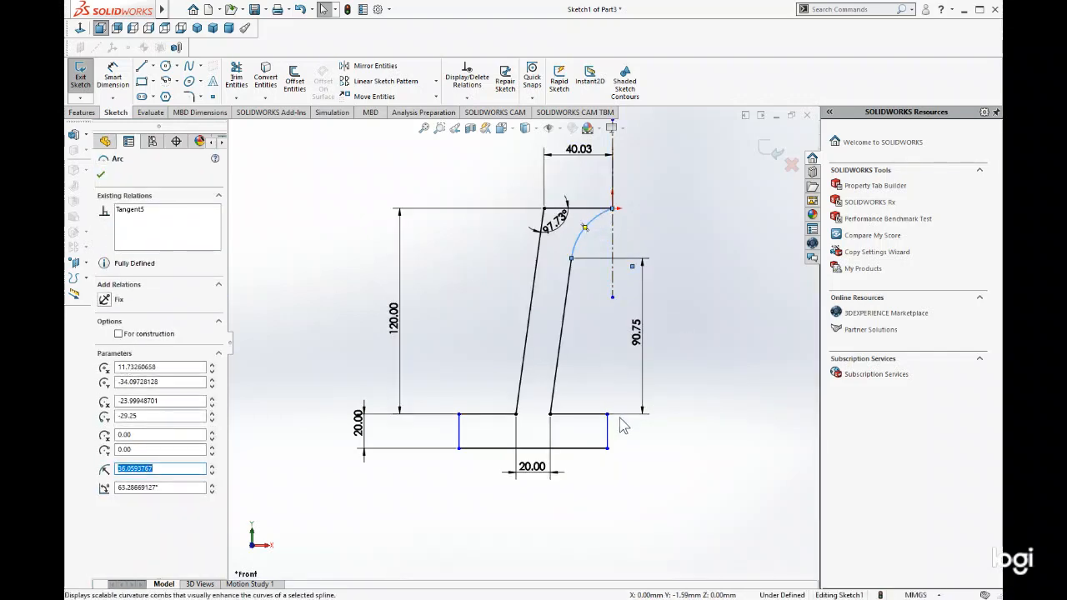
pyautogui.press('Delete')
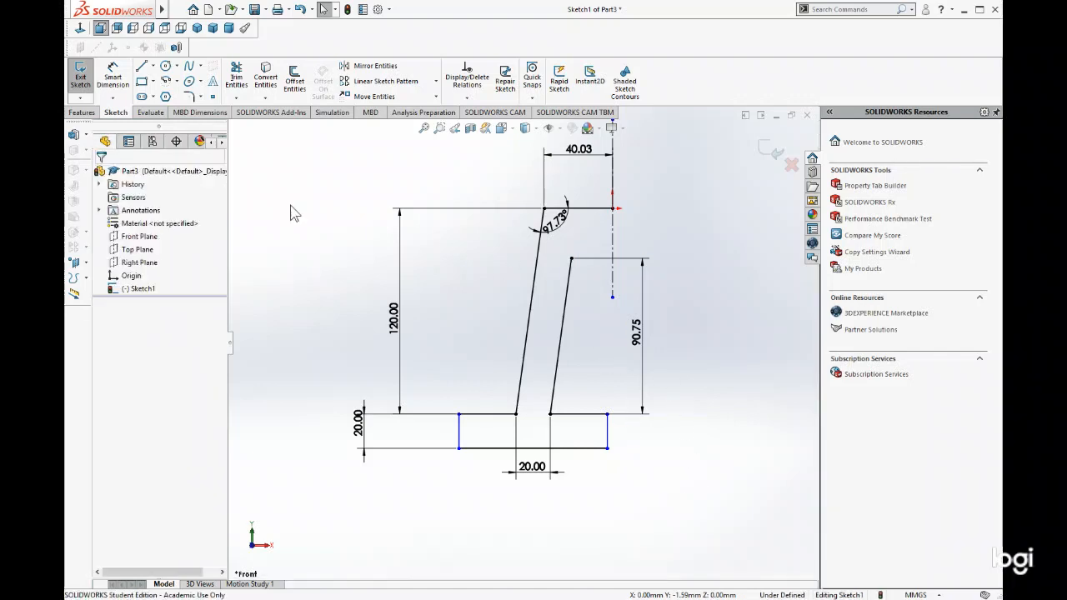
# Sketch a tangent arc of about 19 mm radius from the inner leg line's upper end to the vertical centerline below the top line.
pyautogui.click(142, 68)
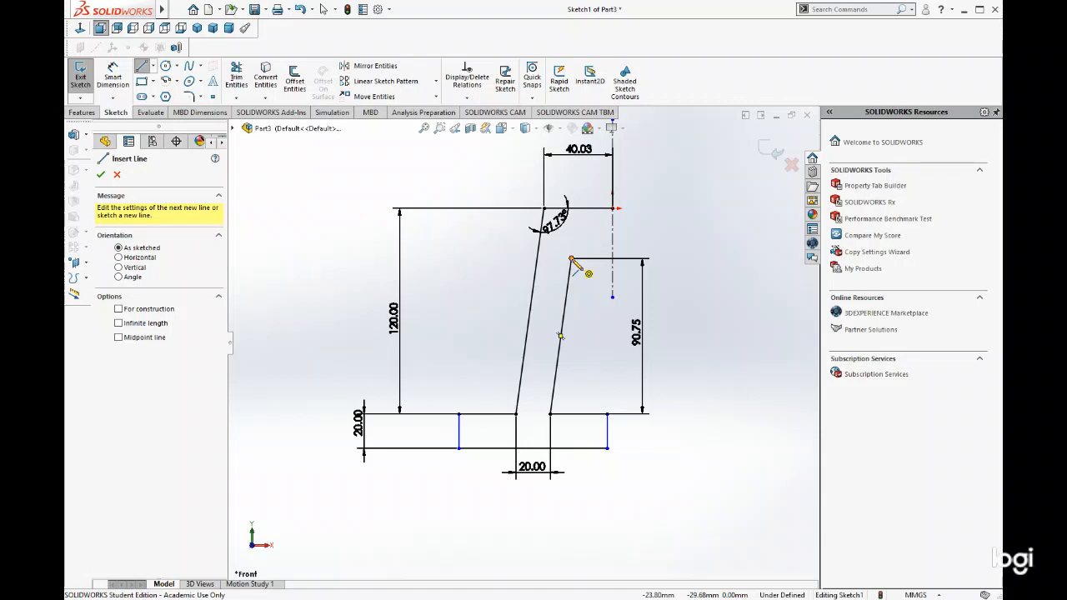
pyautogui.click(572, 261)
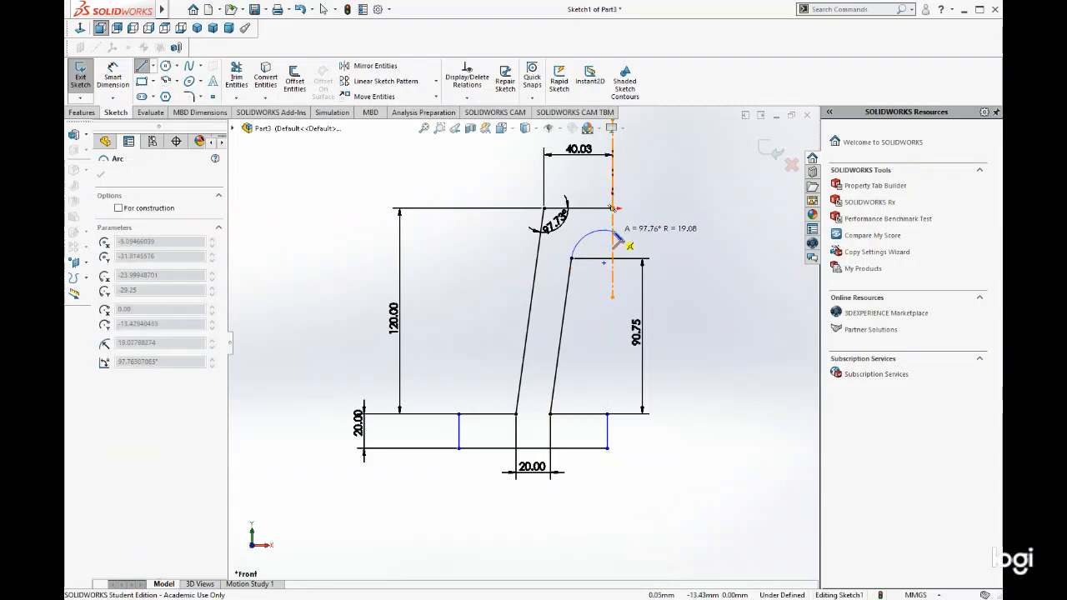
pyautogui.click(614, 233)
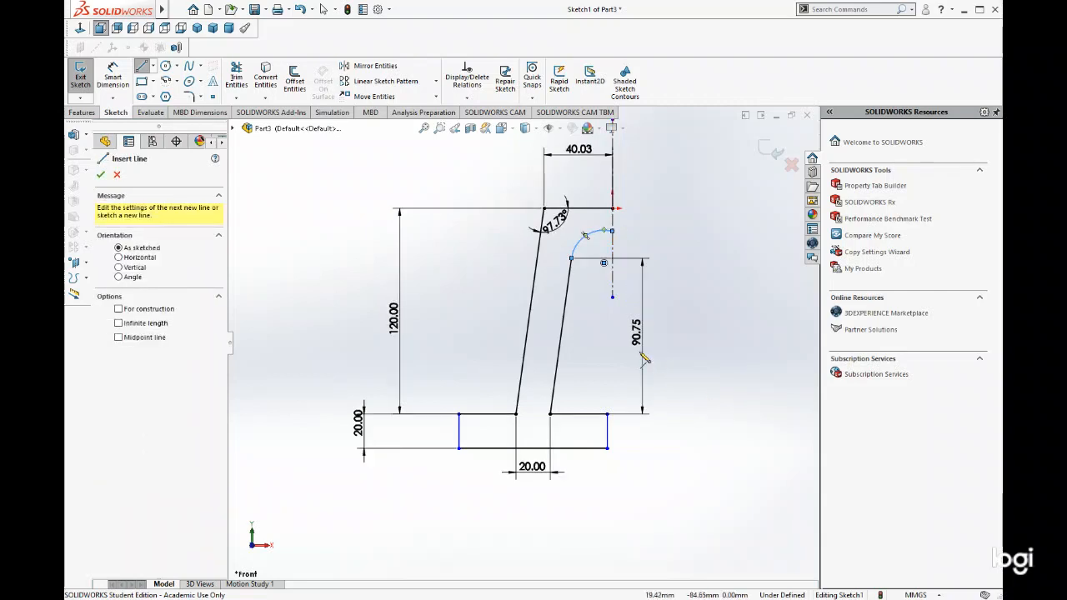
pyautogui.click(100, 173)
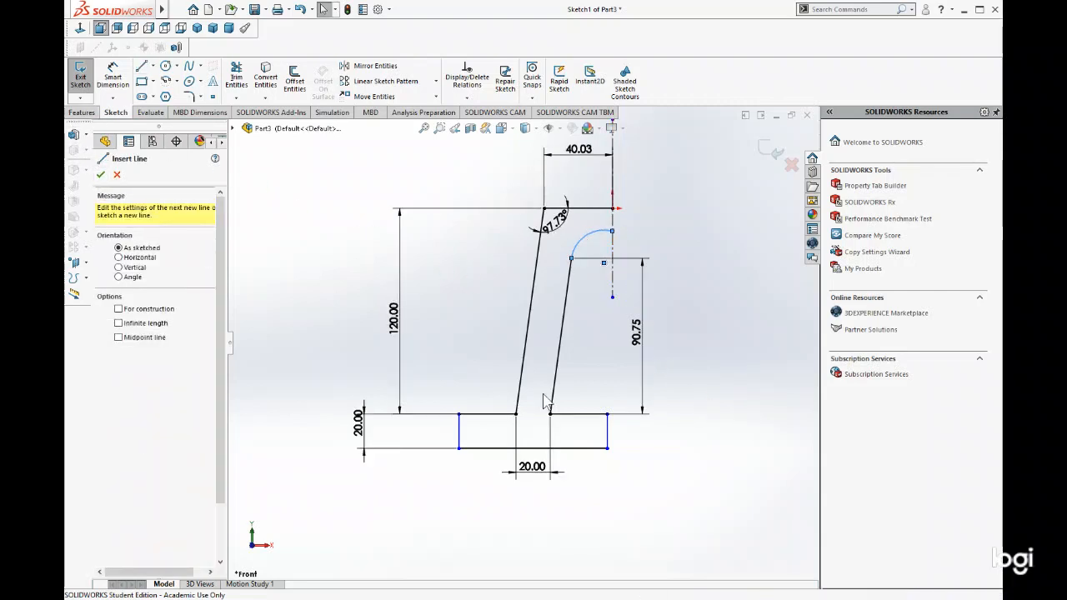
# Delete the inner leg's vertical height dimension and move the arc's lower endpoint slightly down along the leg.
pyautogui.click(638, 333)
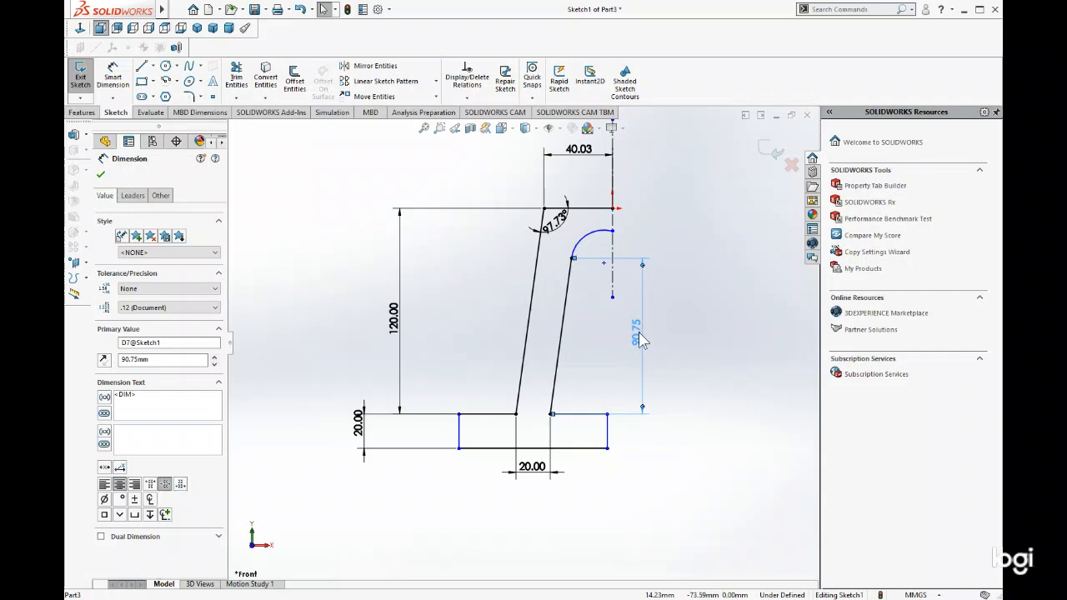
pyautogui.press('Delete')
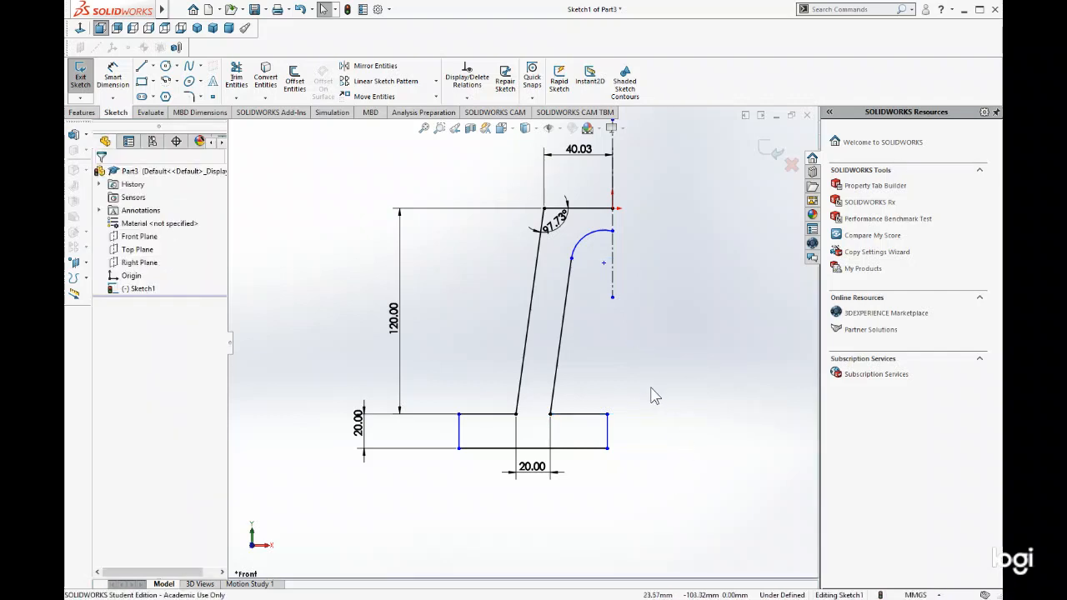
pyautogui.moveTo(571, 262); pyautogui.dragTo(570, 267)
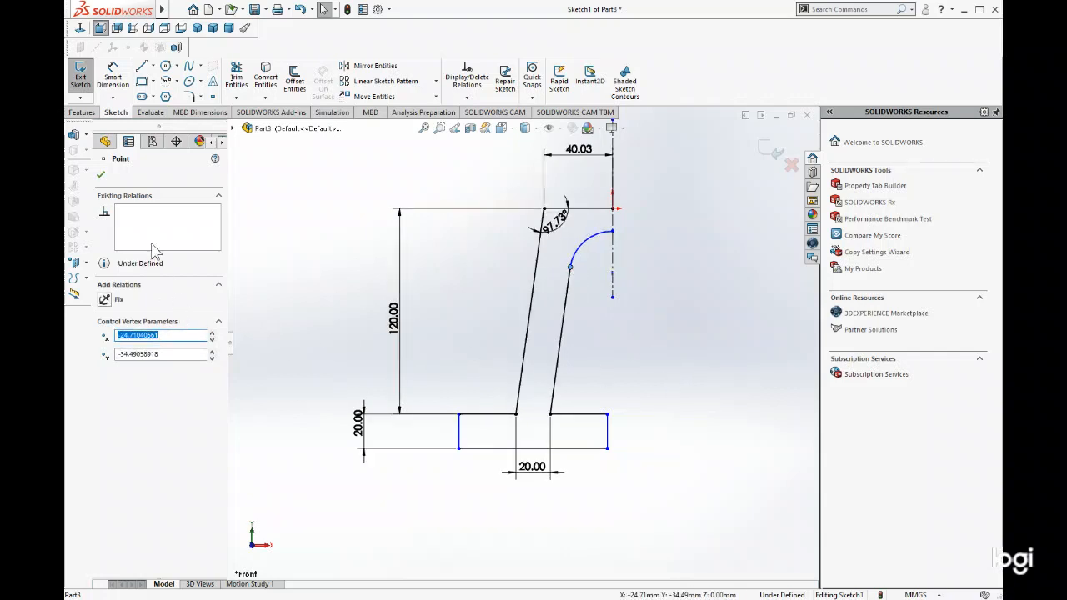
pyautogui.click(101, 175)
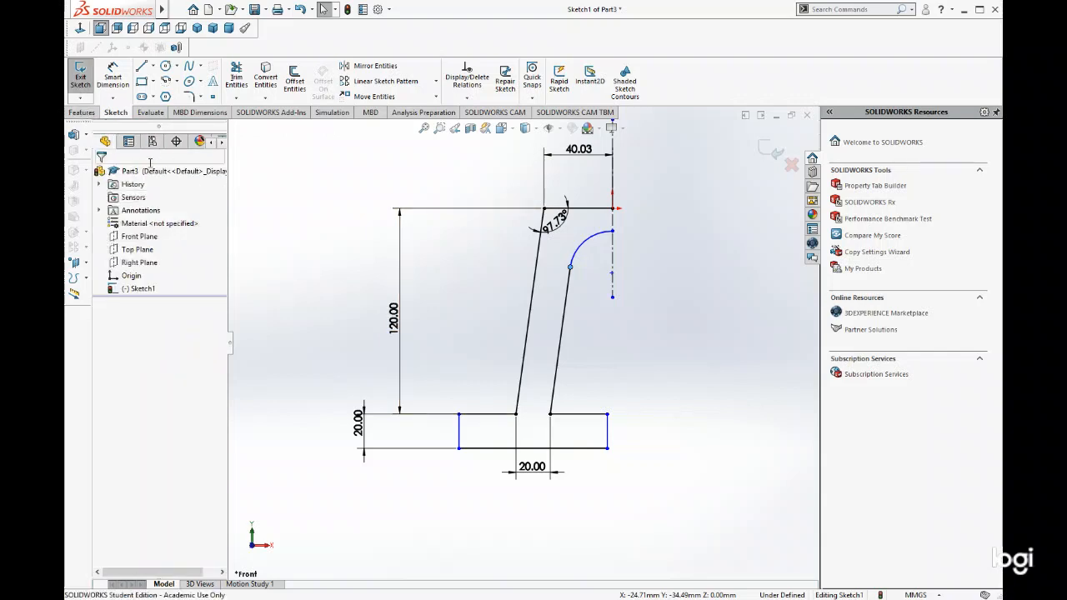
# Dimension the new inner arc and set its radius to 25 mm.
pyautogui.click(114, 81)
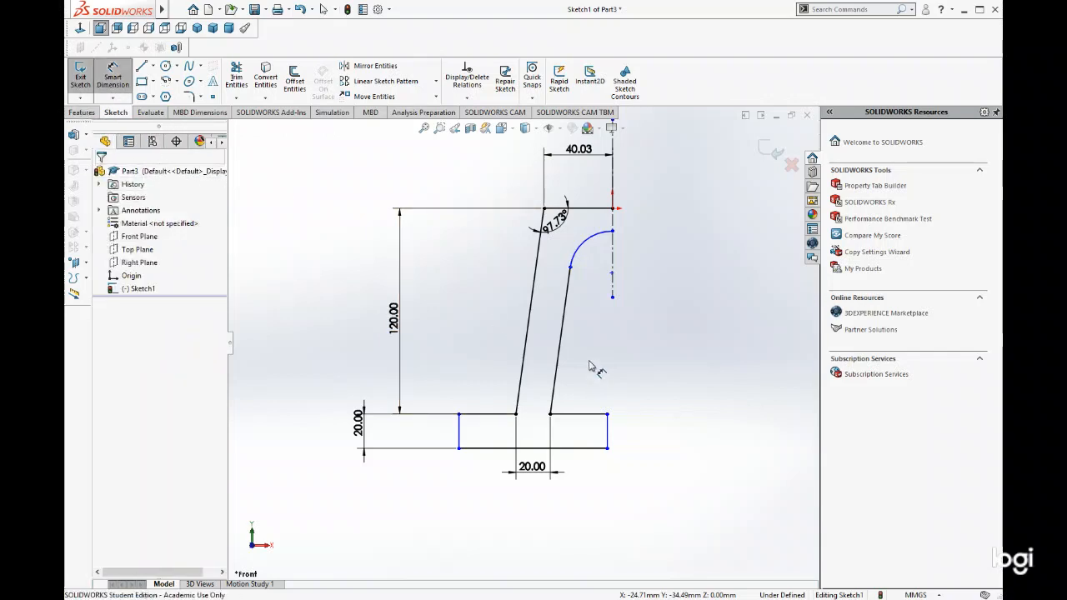
pyautogui.click(588, 244)
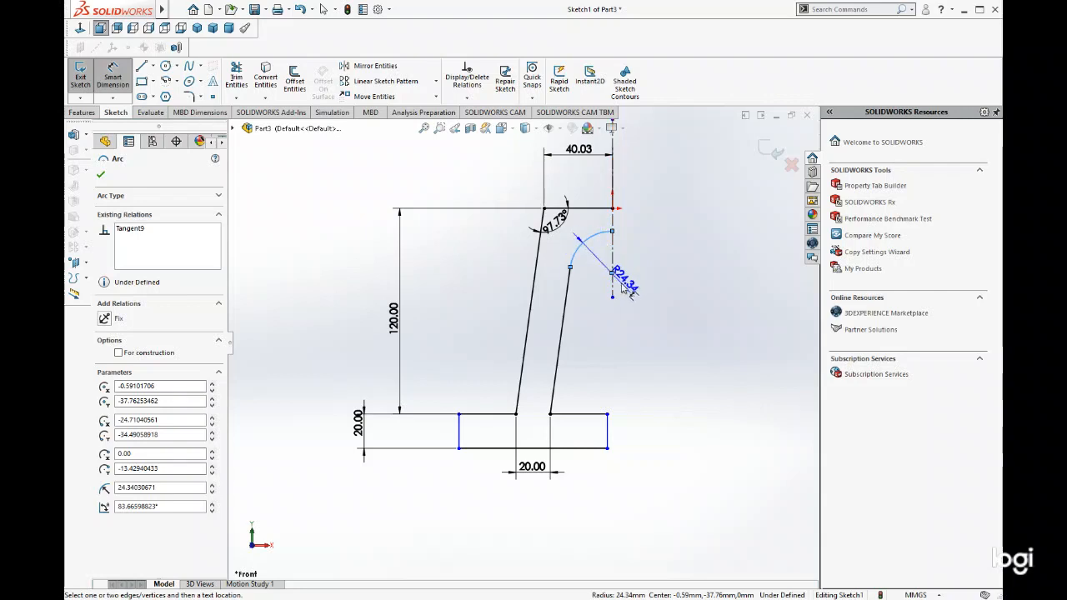
pyautogui.click(625, 288)
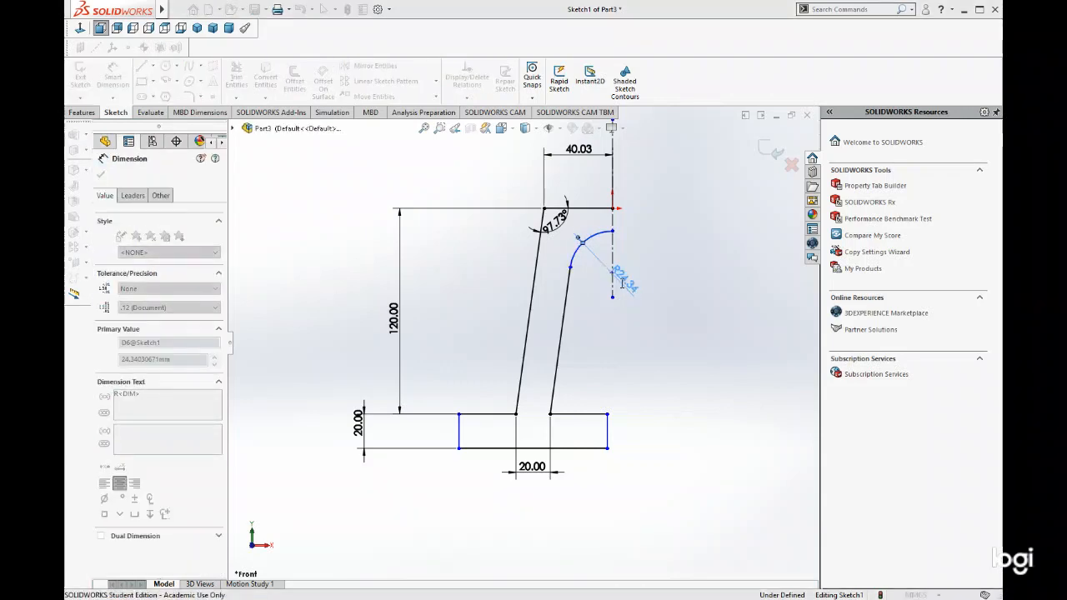
pyautogui.write('25')
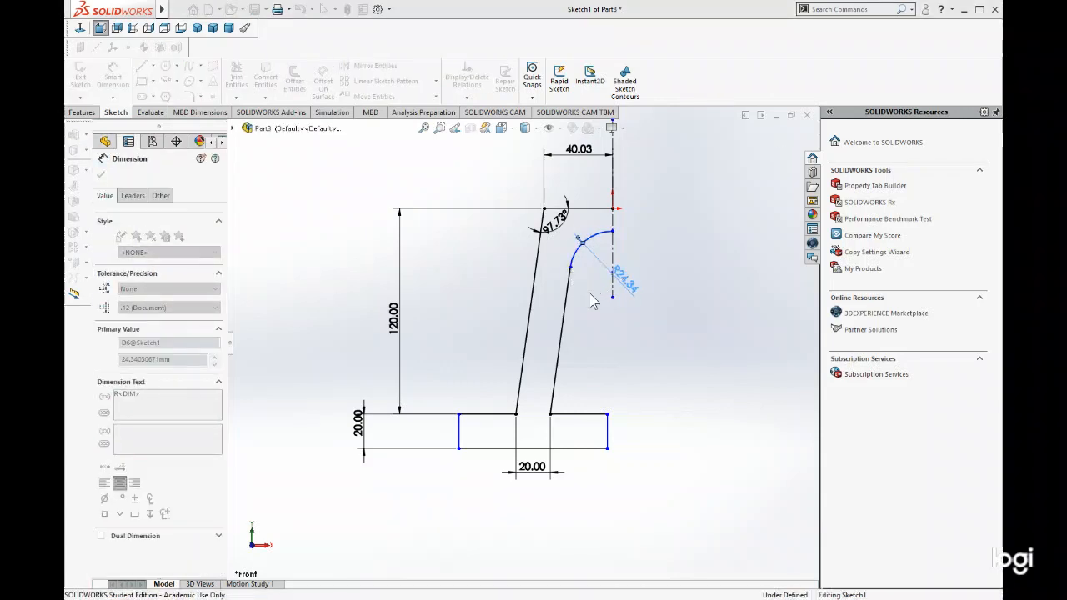
pyautogui.press('Return')
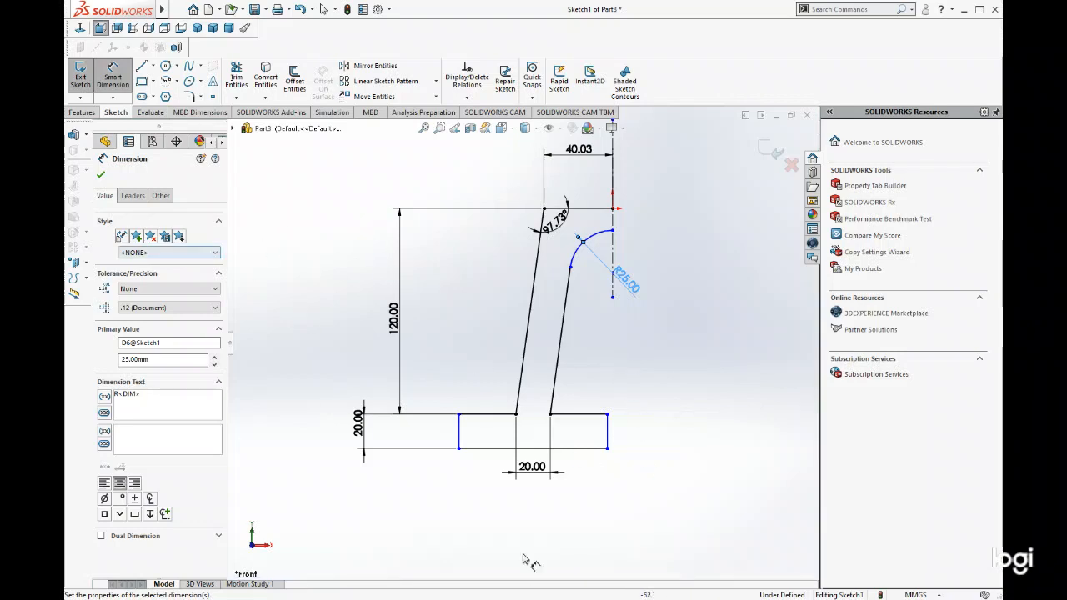
# Dimension the bottom line of the foot and set its width to 35 mm.
pyautogui.click(506, 449)
pyautogui.click(542, 539)
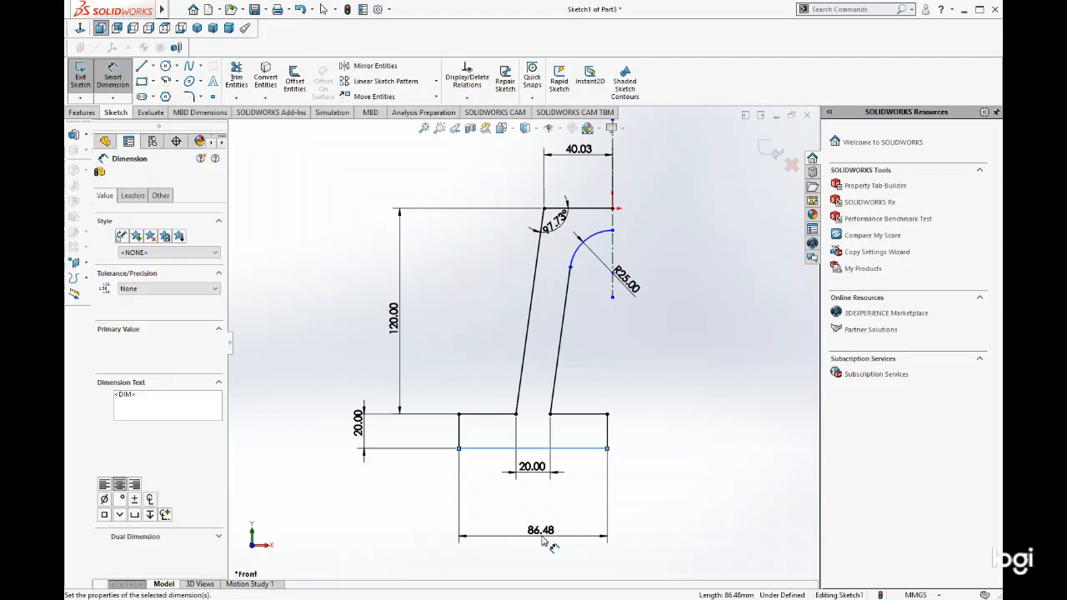
pyautogui.write('35')
pyautogui.click(490, 523)
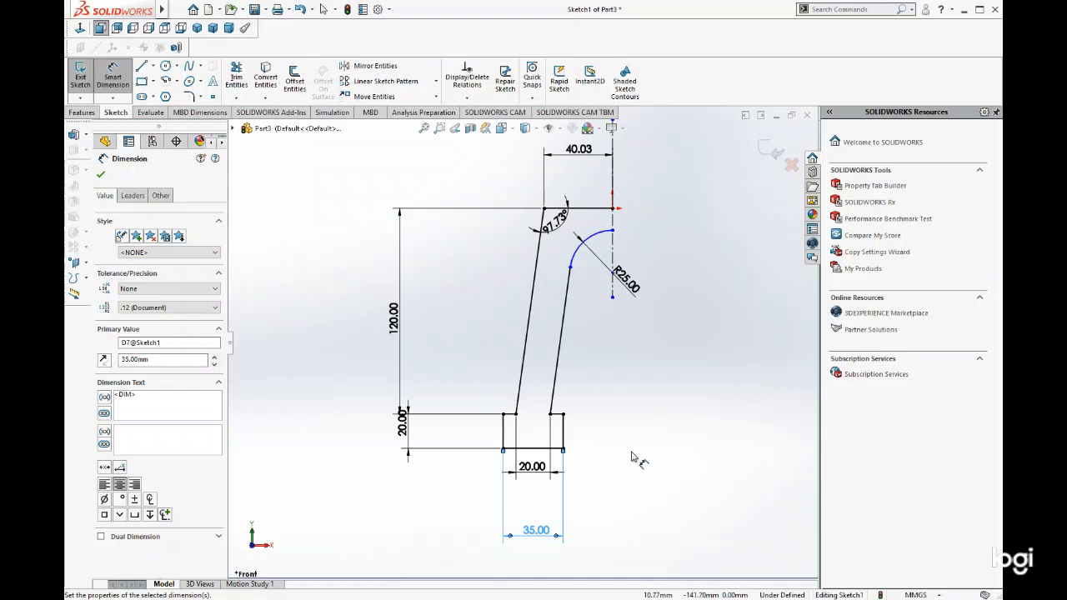
# Dimension the vertical distance between the top line's end at the origin and the arc's upper endpoint, and set it to 20 mm.
pyautogui.press('z')
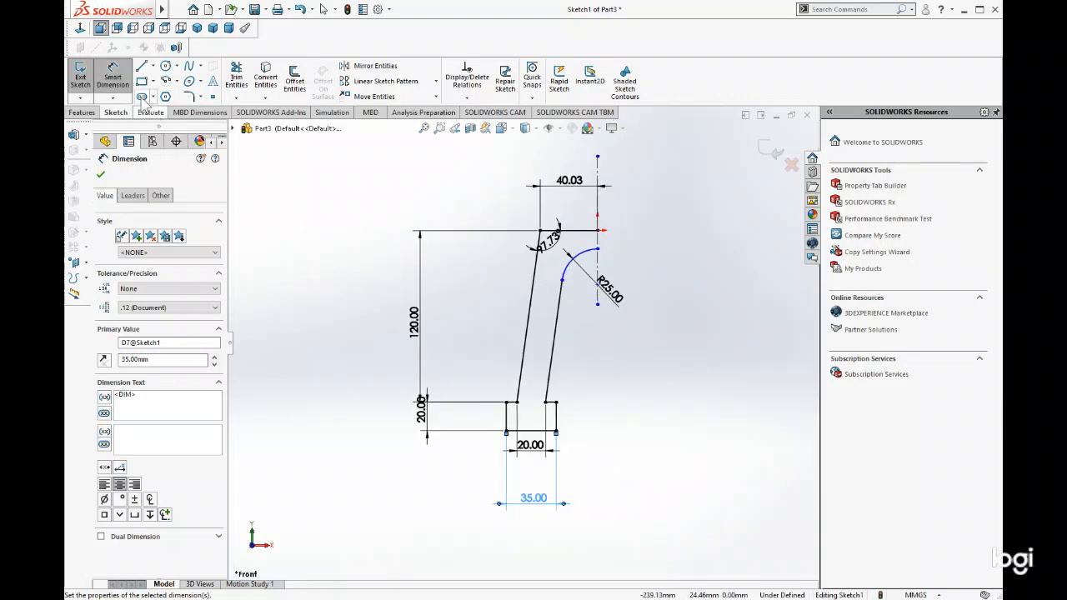
pyautogui.click(597, 249)
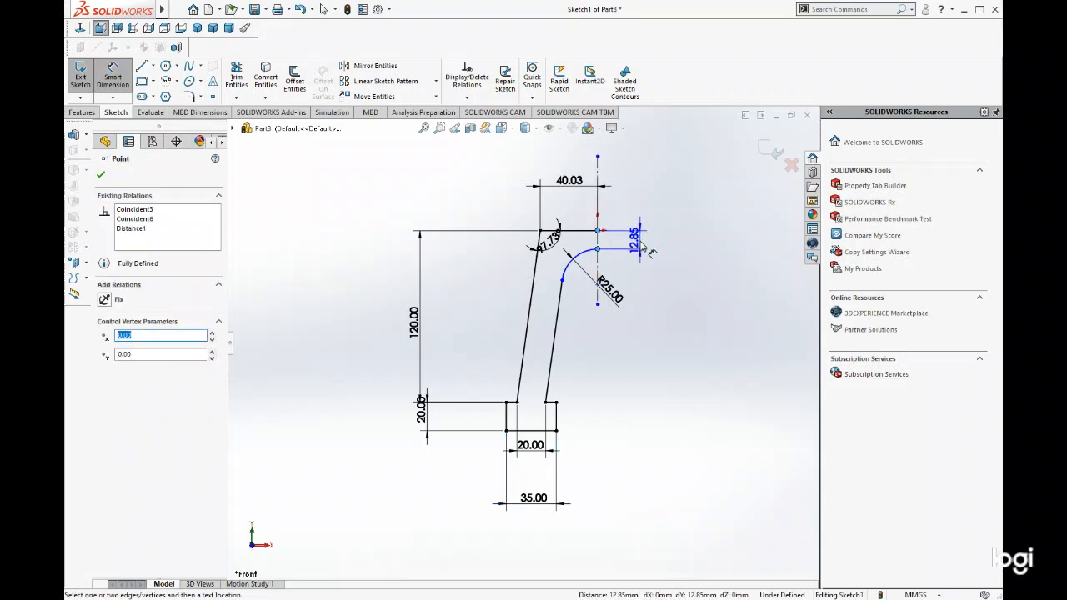
pyautogui.click(642, 242)
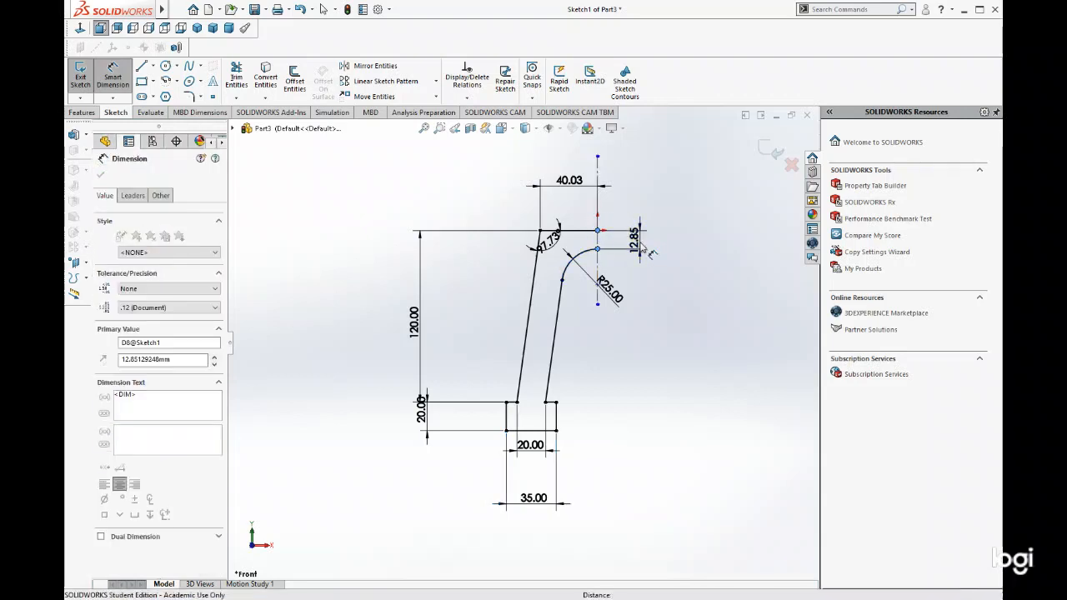
pyautogui.click(588, 227)
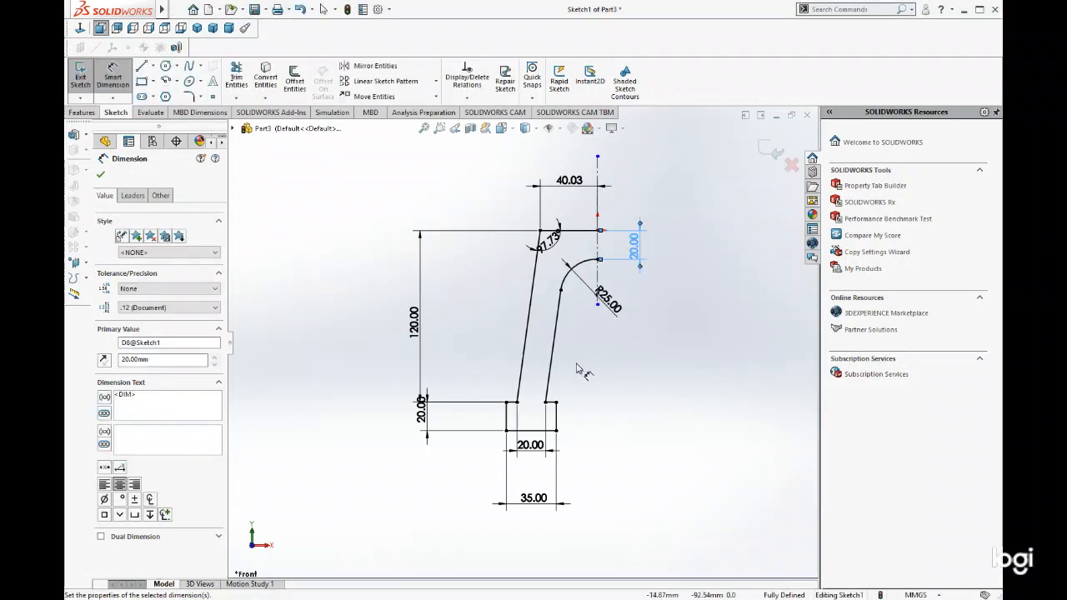
pyautogui.click(309, 250)
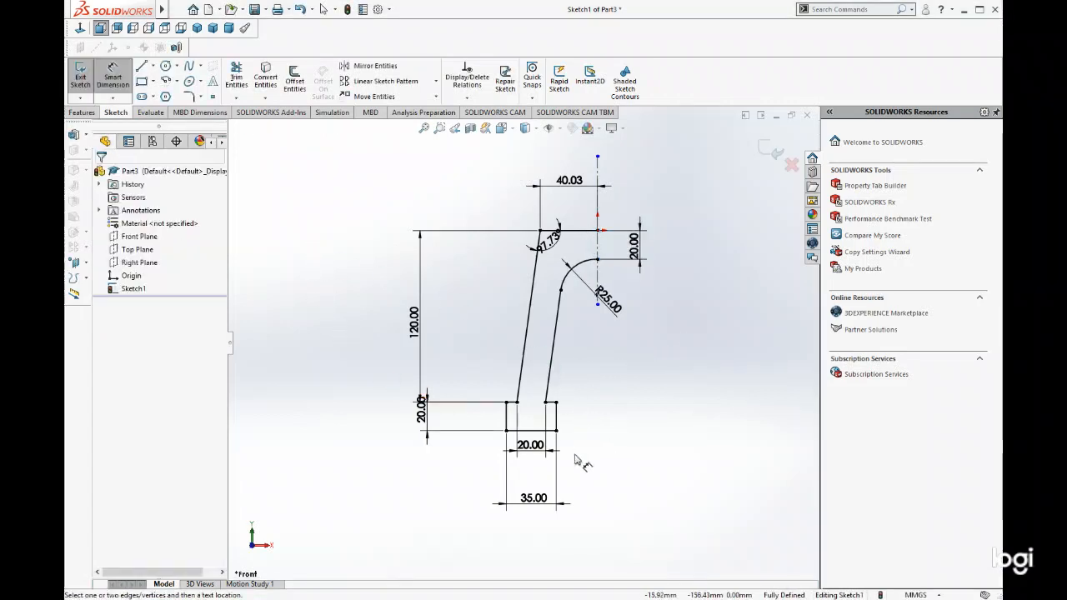
pyautogui.click(108, 79)
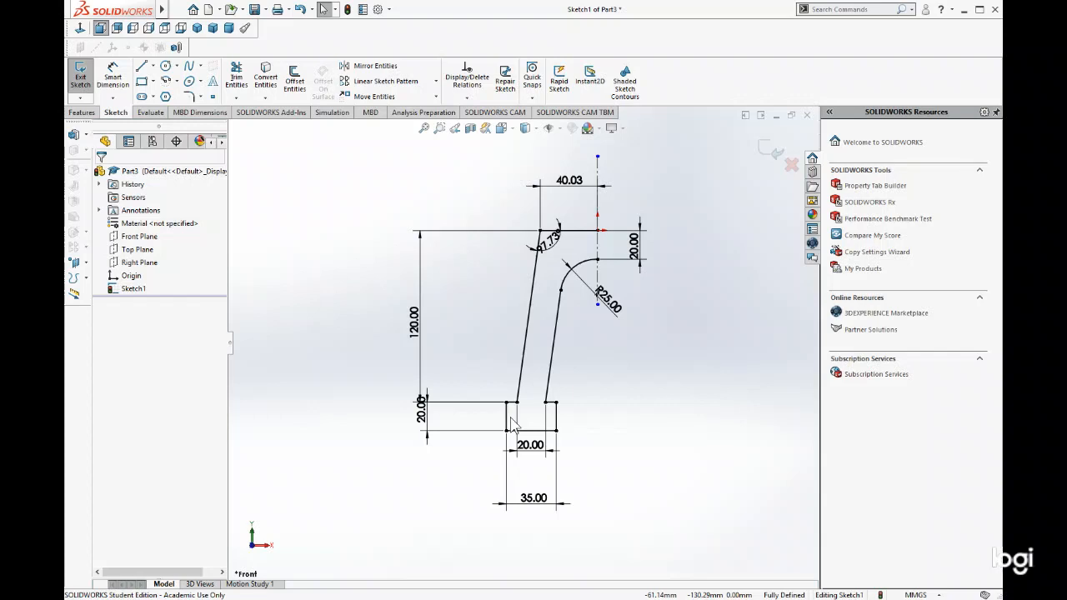
# Add 5 mm sketch fillets to both upper outer corners of the rectangular foot.
pyautogui.scroll(-1, 551, 388)
pyautogui.scroll(-2, 551, 389)
pyautogui.scroll(3, 565, 424)
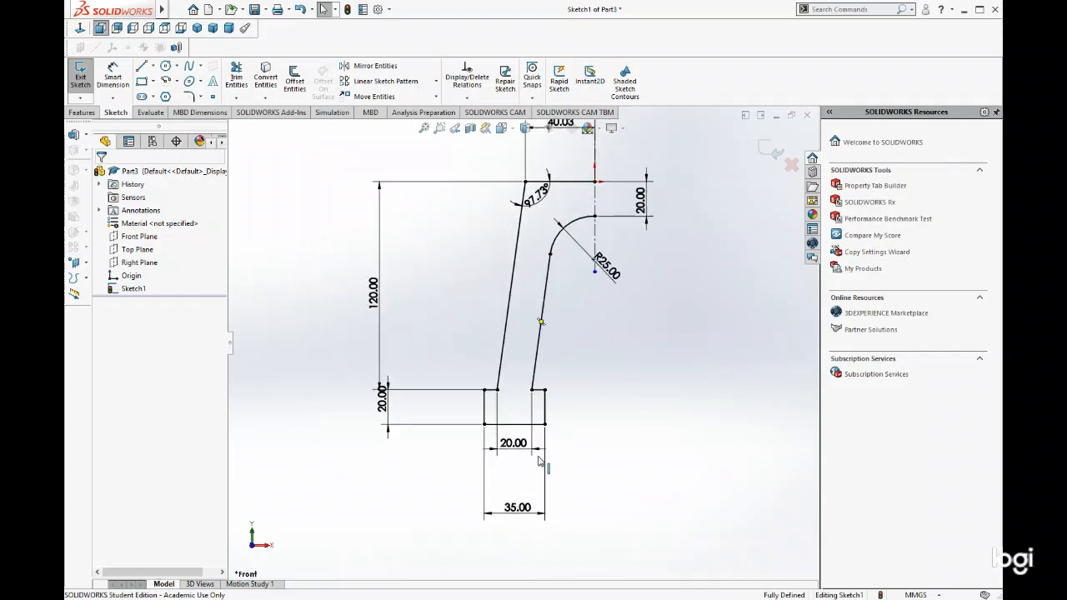
pyautogui.scroll(-2, 524, 445)
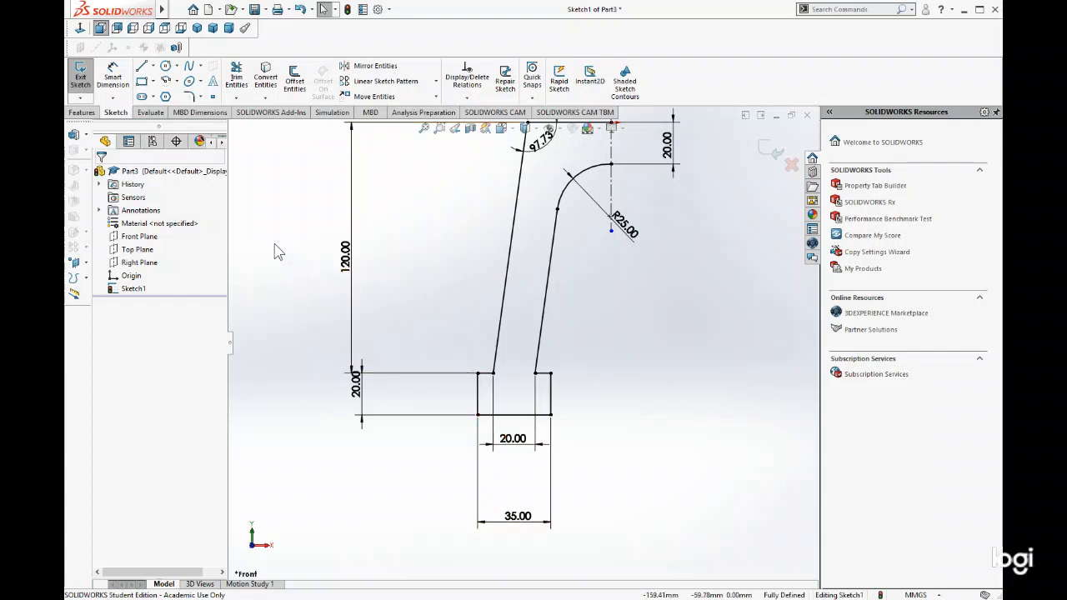
pyautogui.click(190, 97)
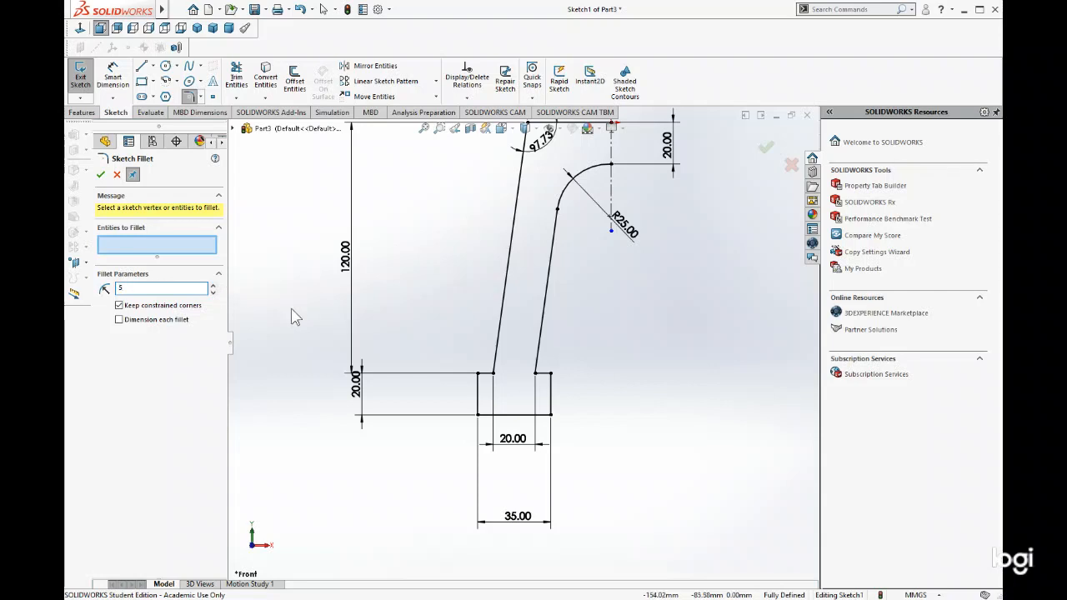
pyautogui.click(486, 376)
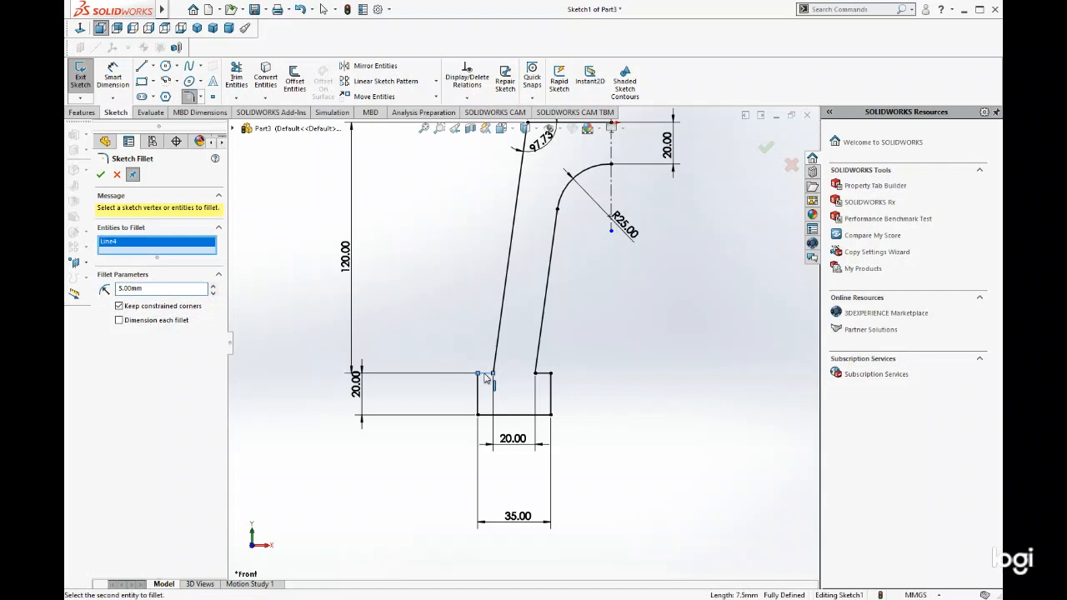
pyautogui.click(479, 381)
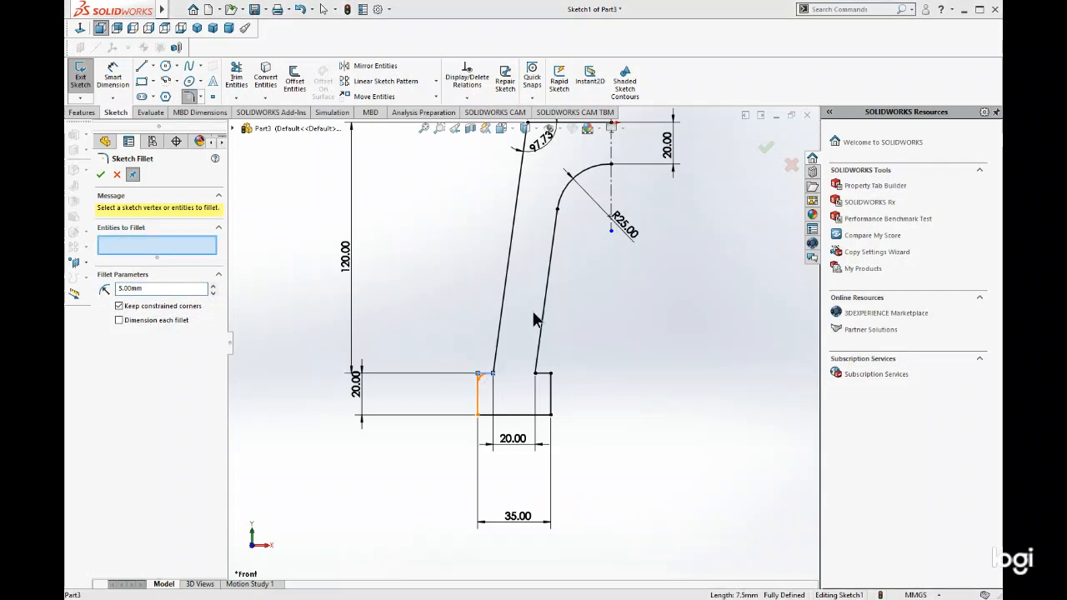
pyautogui.click(550, 385)
pyautogui.click(551, 381)
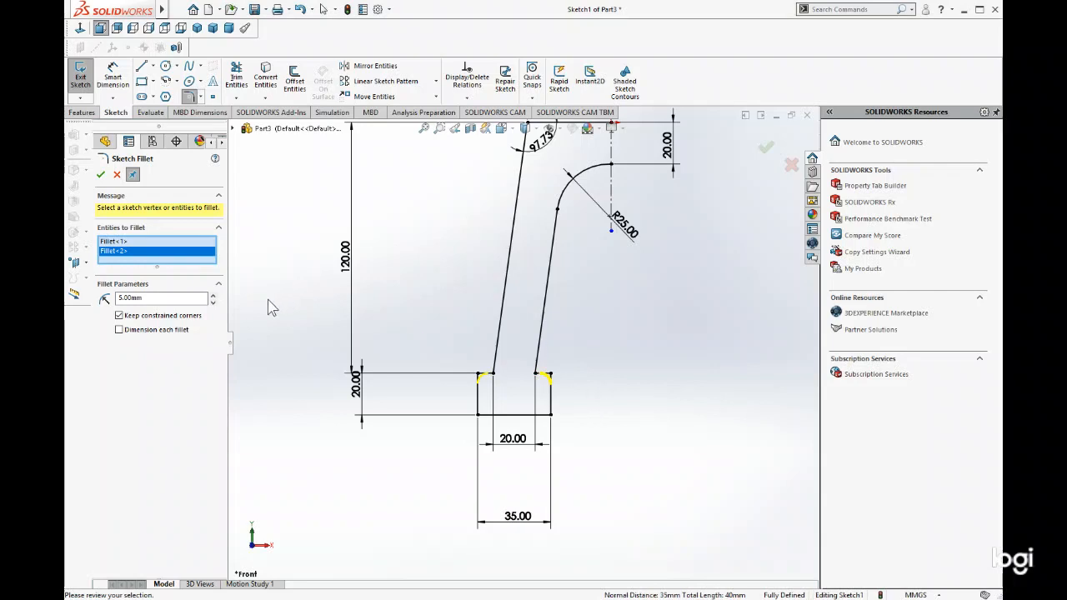
pyautogui.click(101, 176)
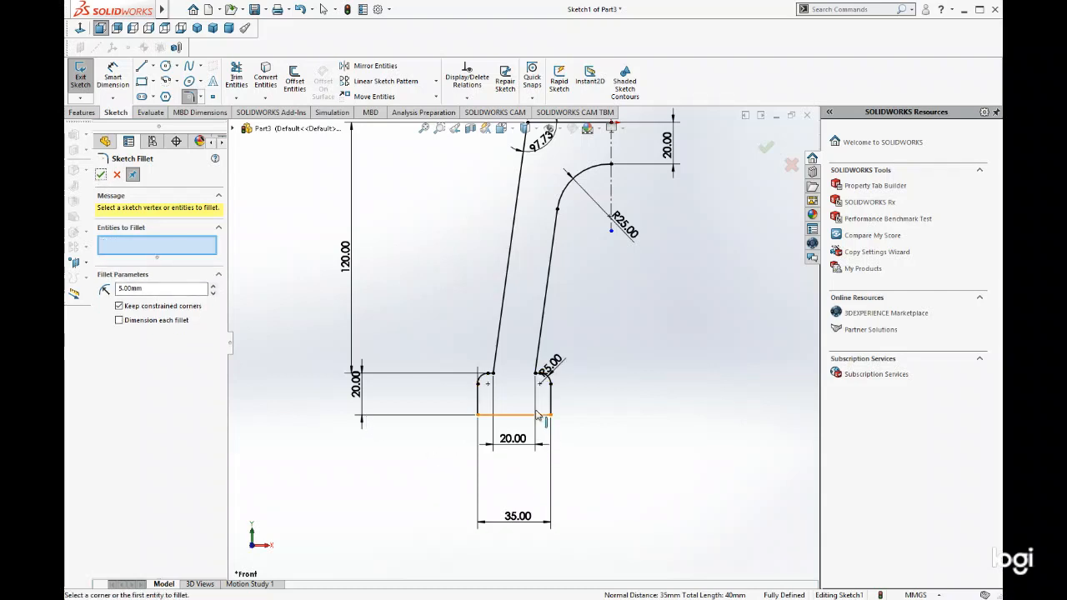
pyautogui.scroll(-3, 533, 392)
pyautogui.scroll(4, 527, 392)
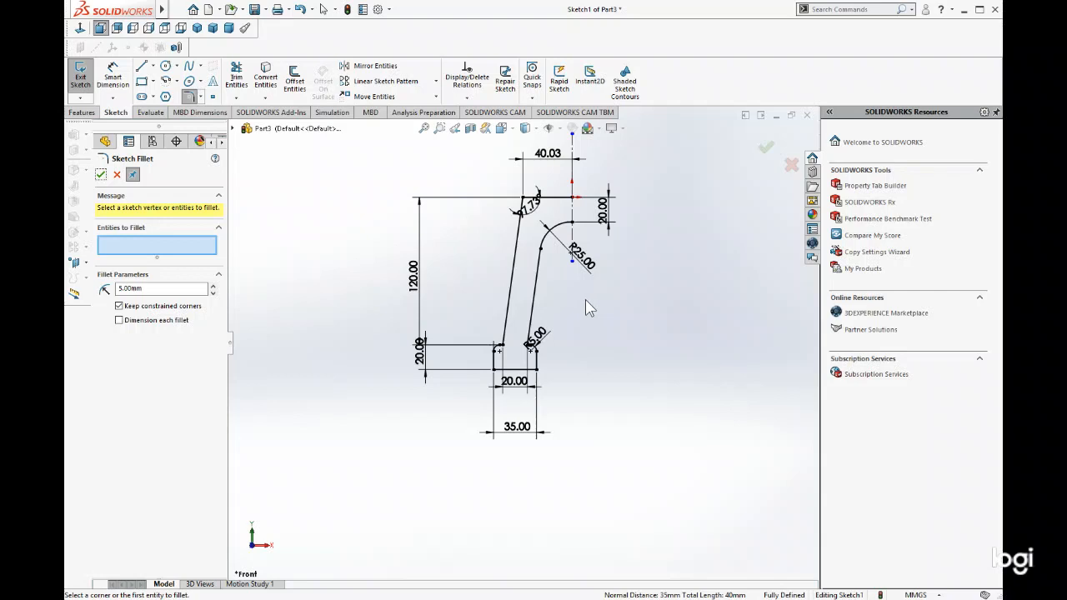
pyautogui.scroll(-2, 585, 309)
pyautogui.scroll(2, 584, 319)
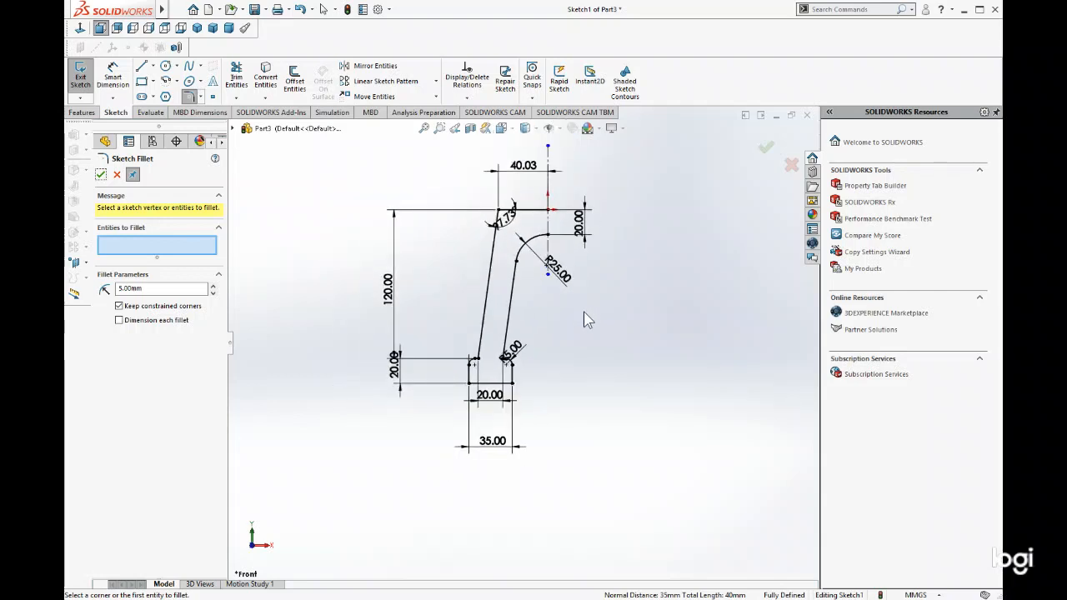
pyautogui.scroll(1, 586, 316)
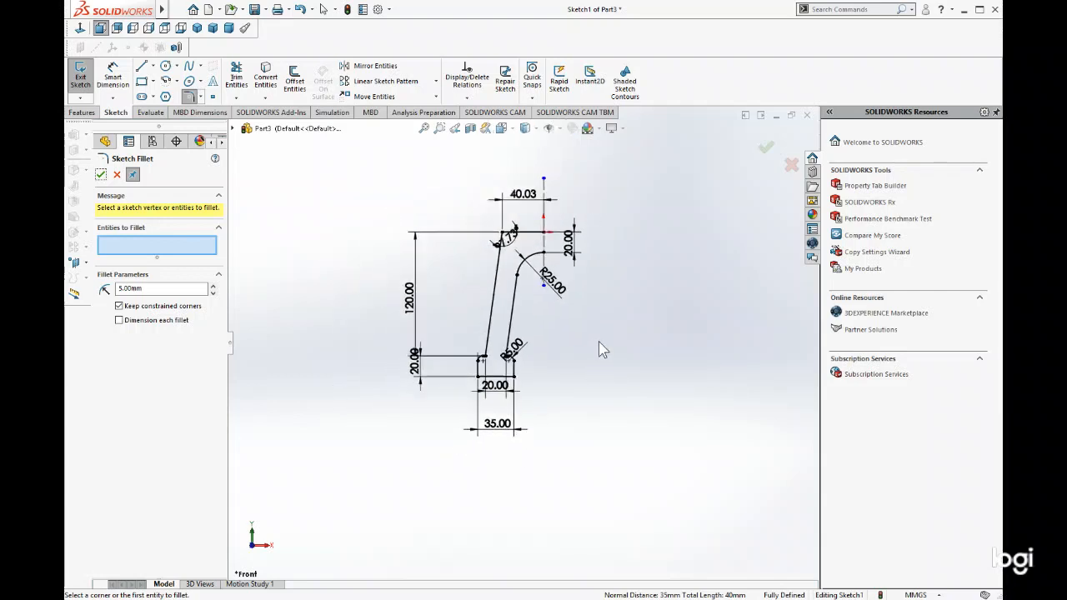
# Mirror all the half-profile lines and arcs about the vertical centerline, keeping the originals, to complete the two-legged arch outline.
pyautogui.click(101, 175)
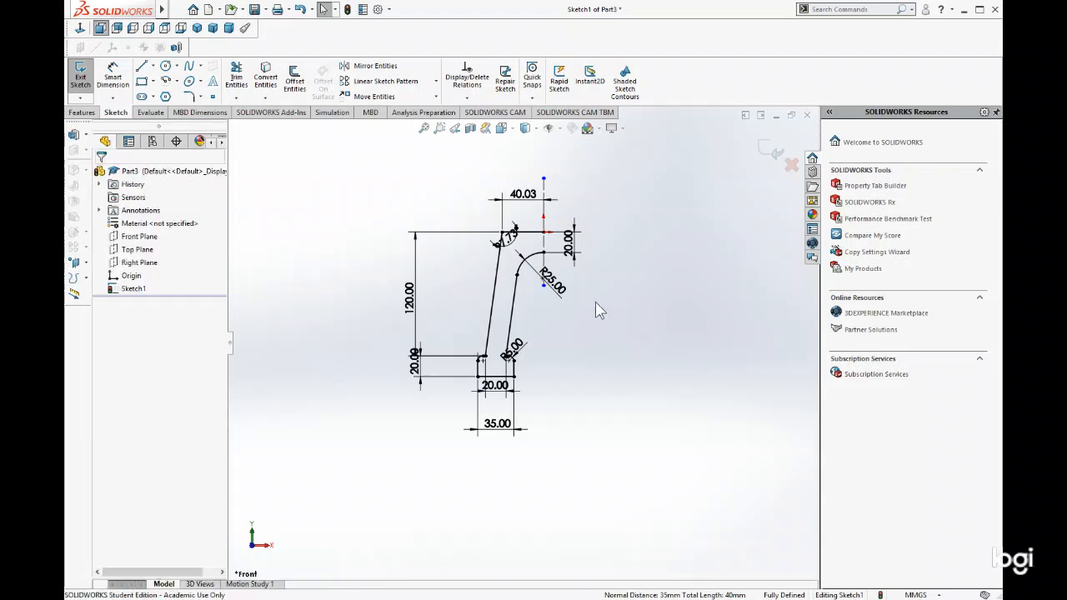
pyautogui.scroll(-3, 597, 311)
pyautogui.scroll(2, 516, 311)
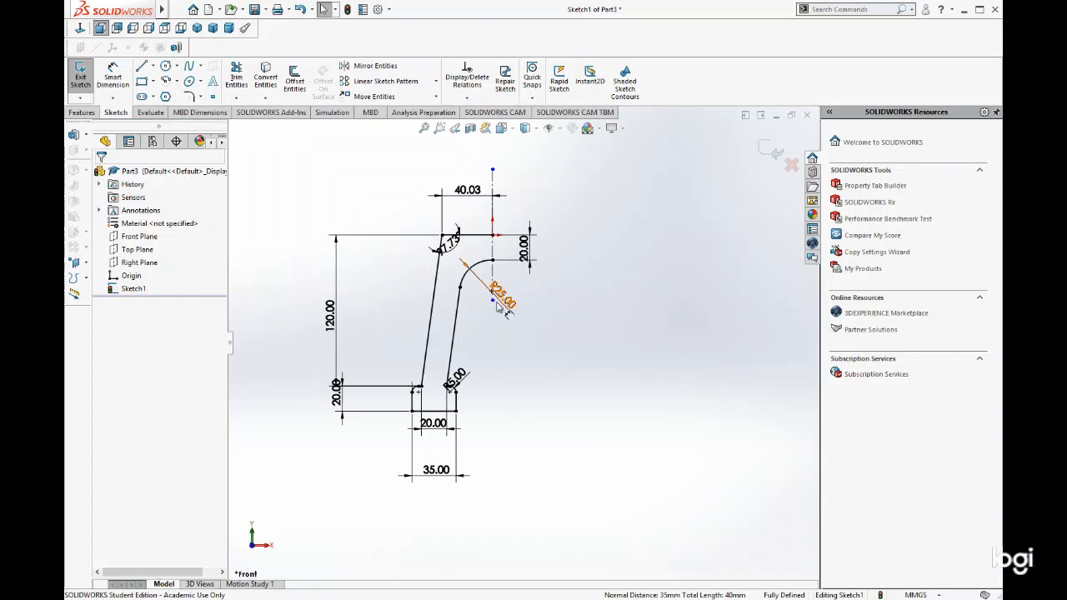
pyautogui.scroll(-2, 491, 298)
pyautogui.scroll(1, 506, 345)
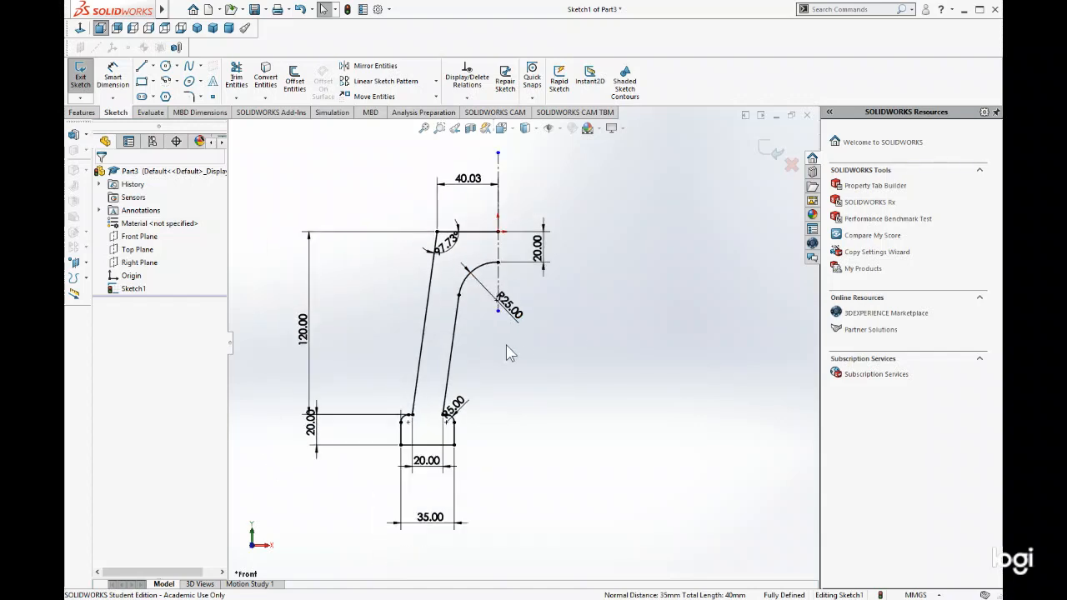
pyautogui.click(372, 70)
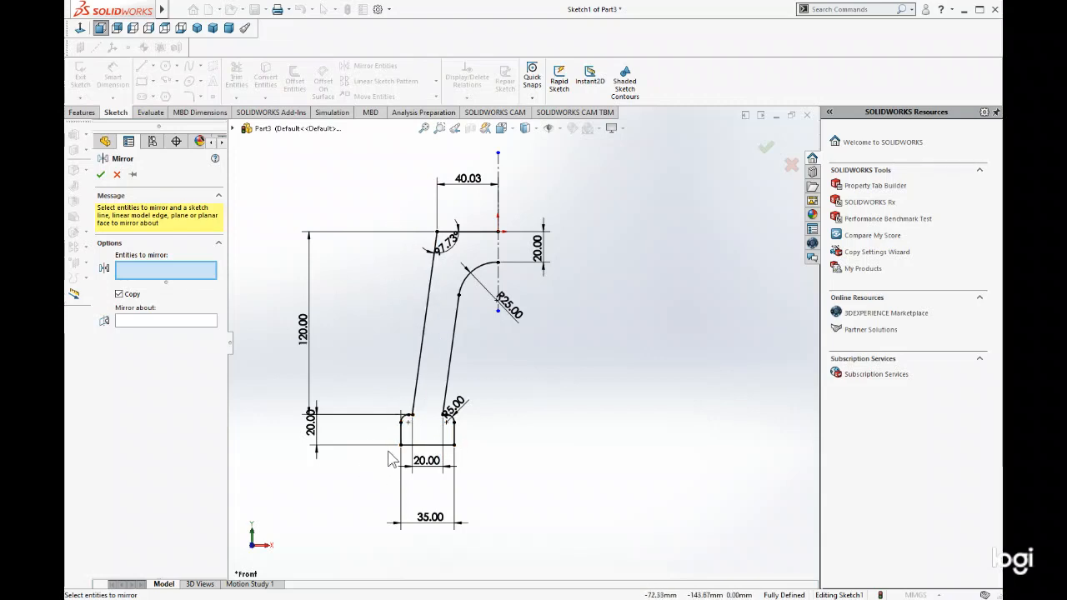
pyautogui.moveTo(388, 451)
pyautogui.mouseDown()
pyautogui.moveTo(395, 287)
pyautogui.moveTo(455, 205)
pyautogui.moveTo(505, 222)
pyautogui.mouseUp()
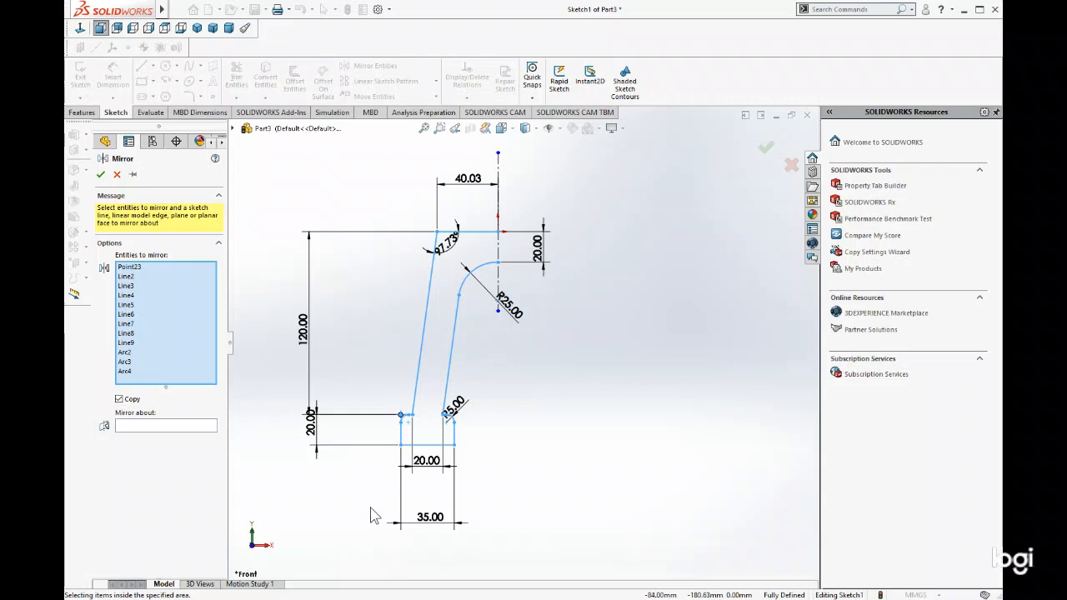
pyautogui.click(146, 426)
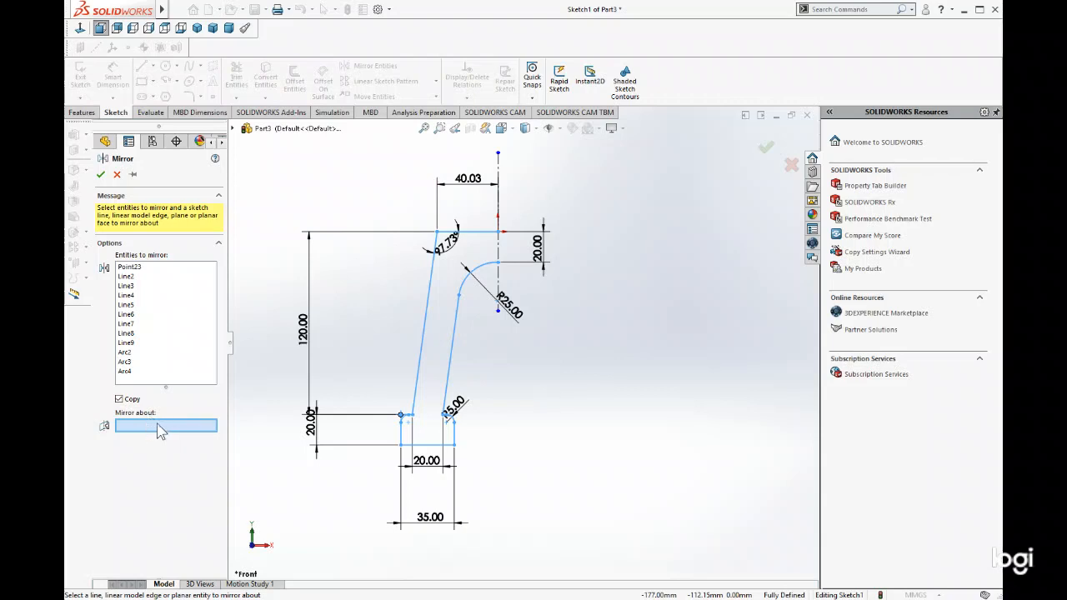
pyautogui.click(499, 281)
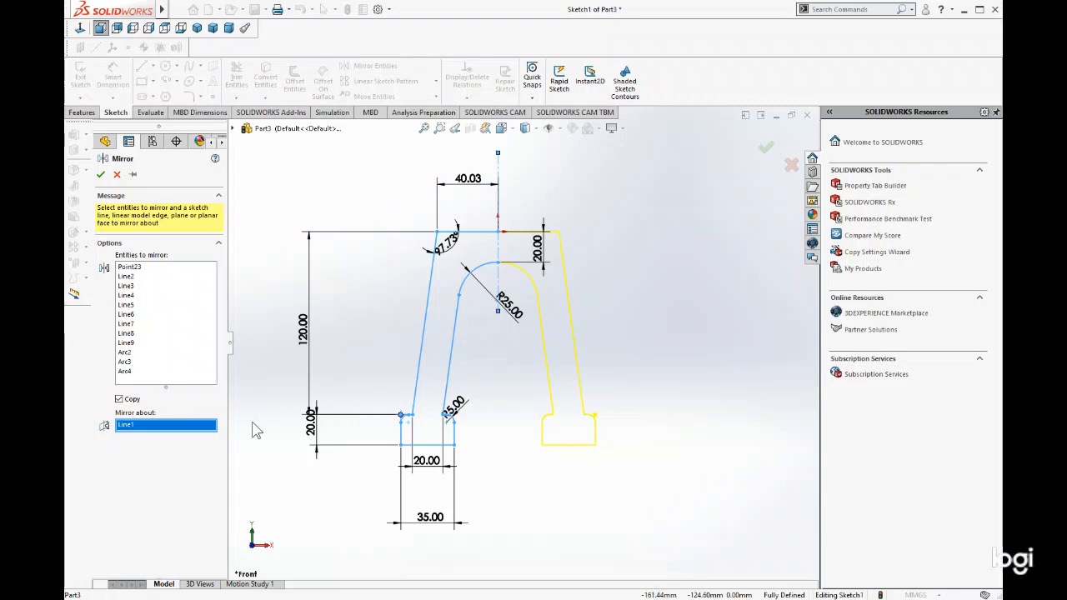
pyautogui.click(100, 174)
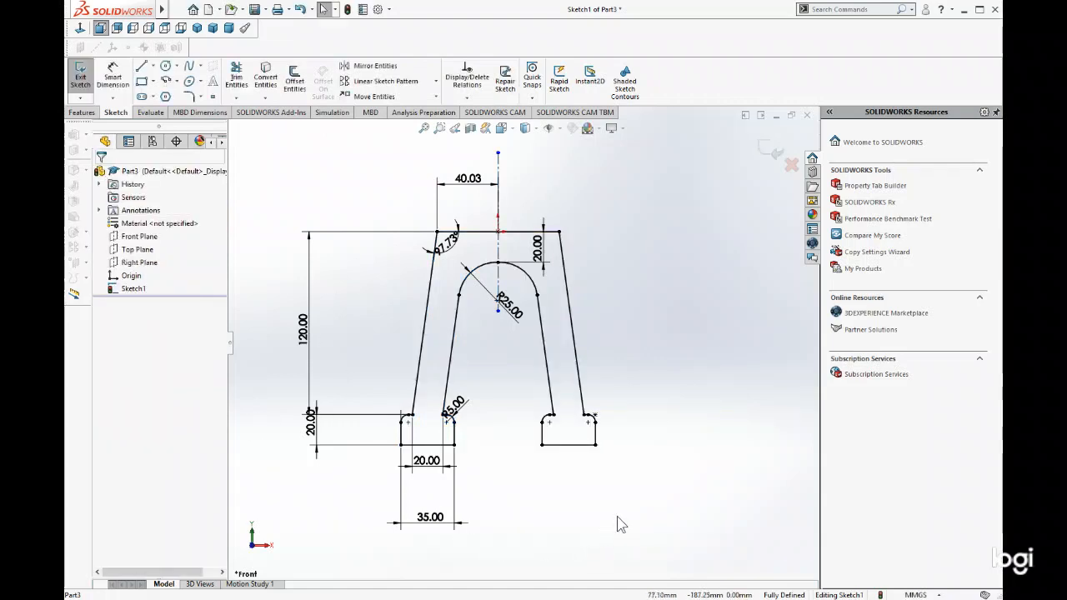
# Extrude the mirrored arch profile as a blind boss from the sketch plane, 20 mm deep.
pyautogui.scroll(2, 523, 410)
pyautogui.scroll(-3, 519, 405)
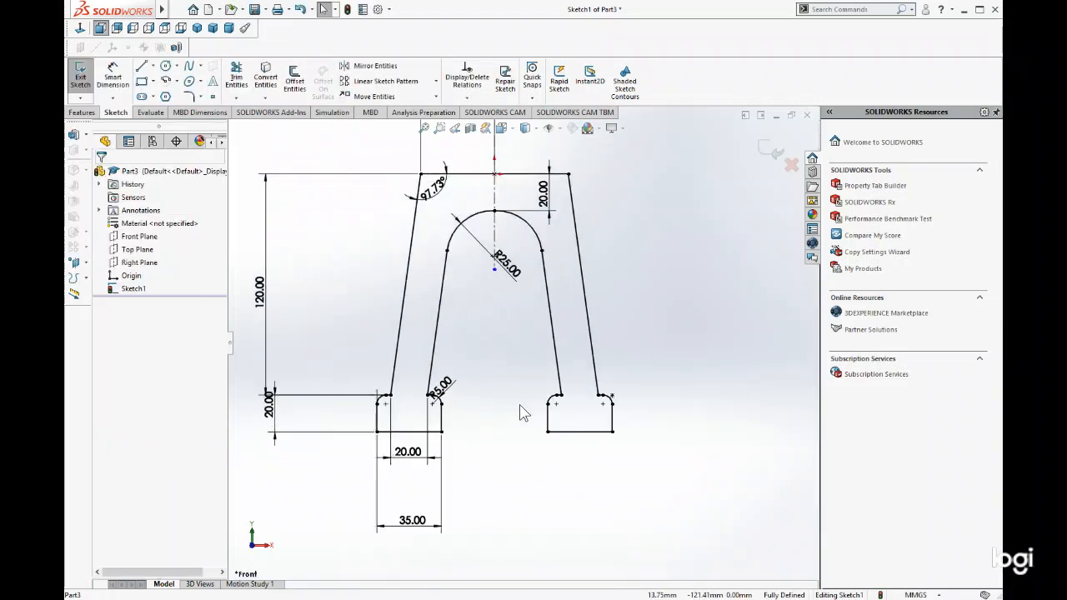
pyautogui.scroll(-1, 489, 306)
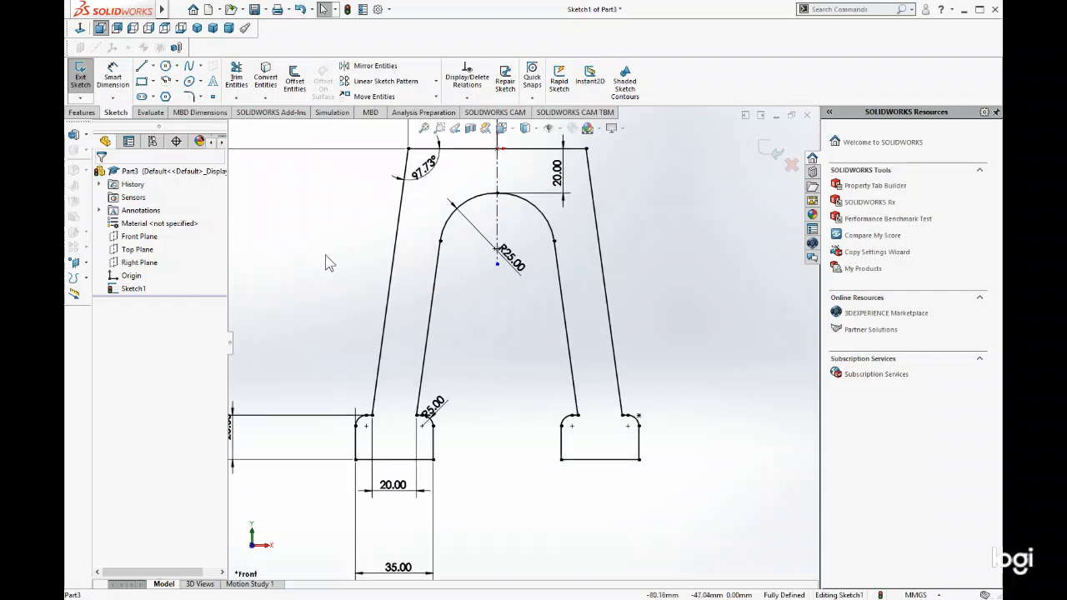
pyautogui.scroll(1, 525, 363)
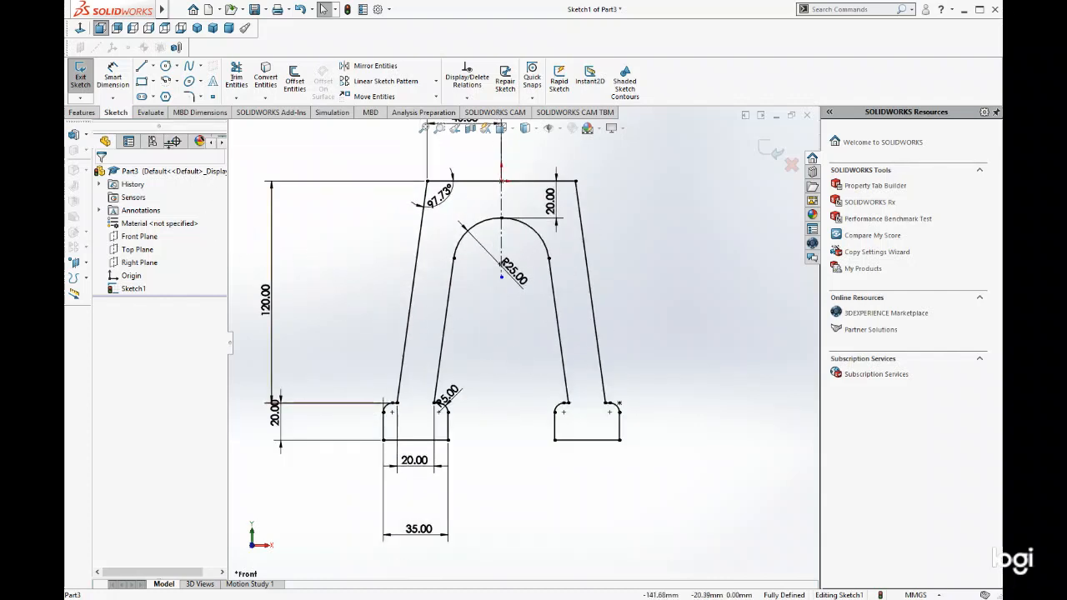
pyautogui.click(81, 112)
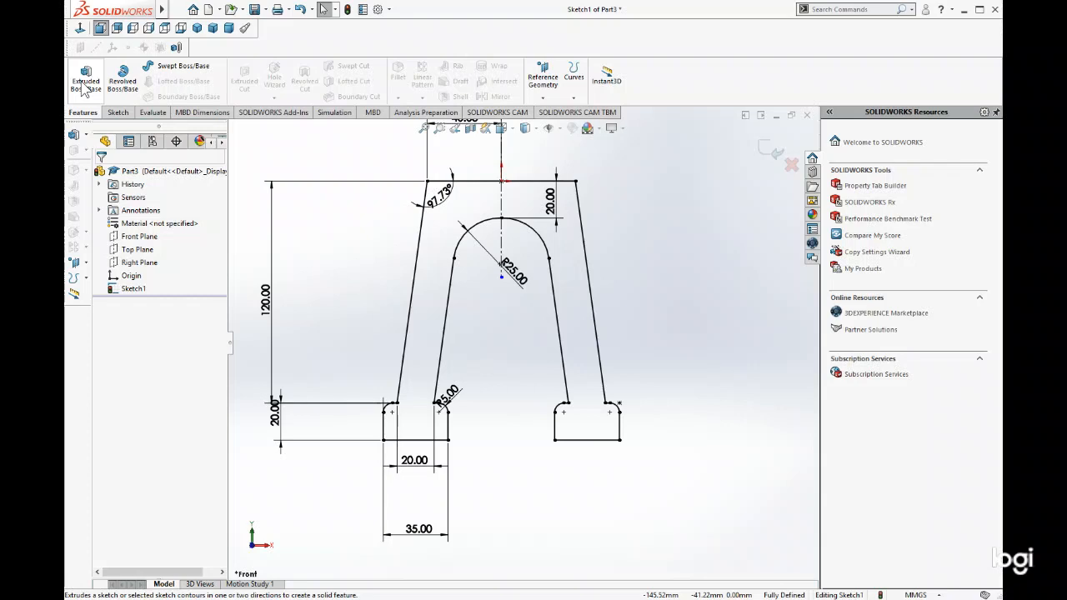
pyautogui.click(84, 83)
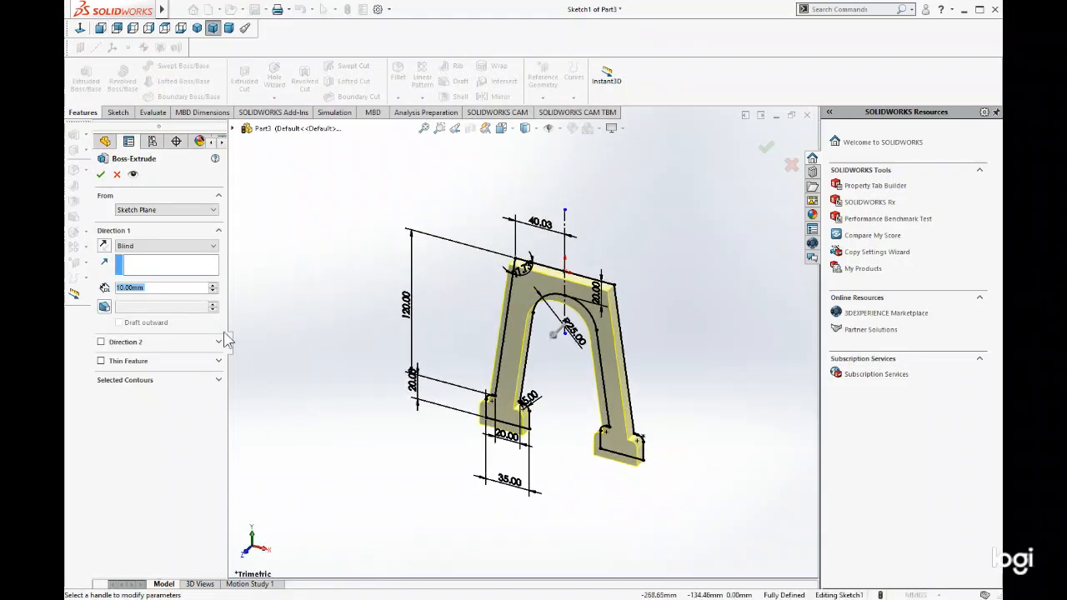
pyautogui.write('20')
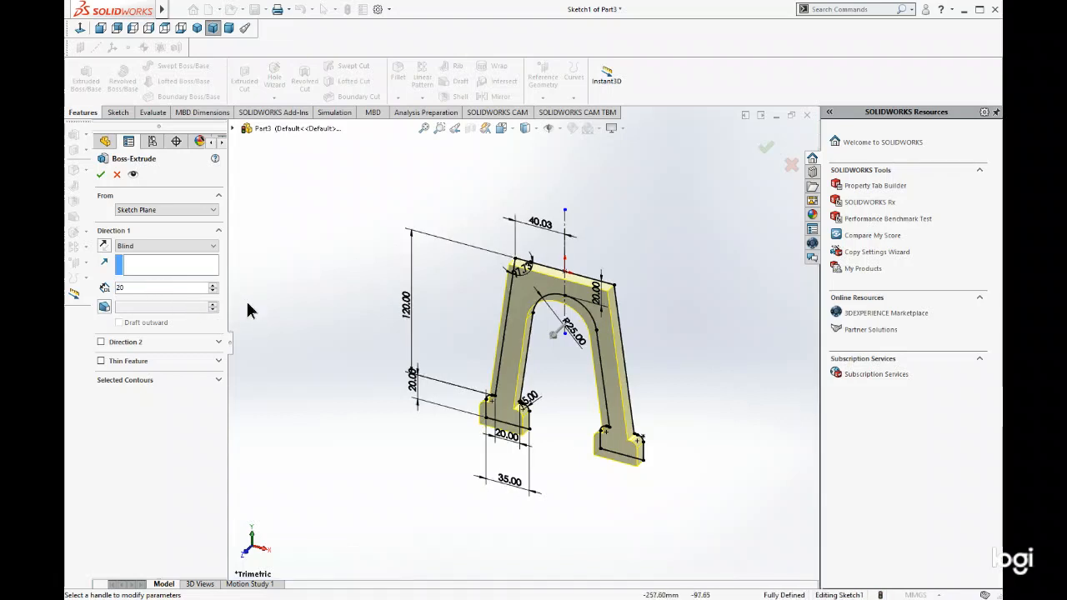
pyautogui.click(385, 388)
pyautogui.click(101, 175)
# Start a sketch on the arch body's front face and offset the face outline 3 mm inward.
pyautogui.moveTo(350, 416); pyautogui.dragTo(376, 369, button='middle')
pyautogui.scroll(-2, 559, 366)
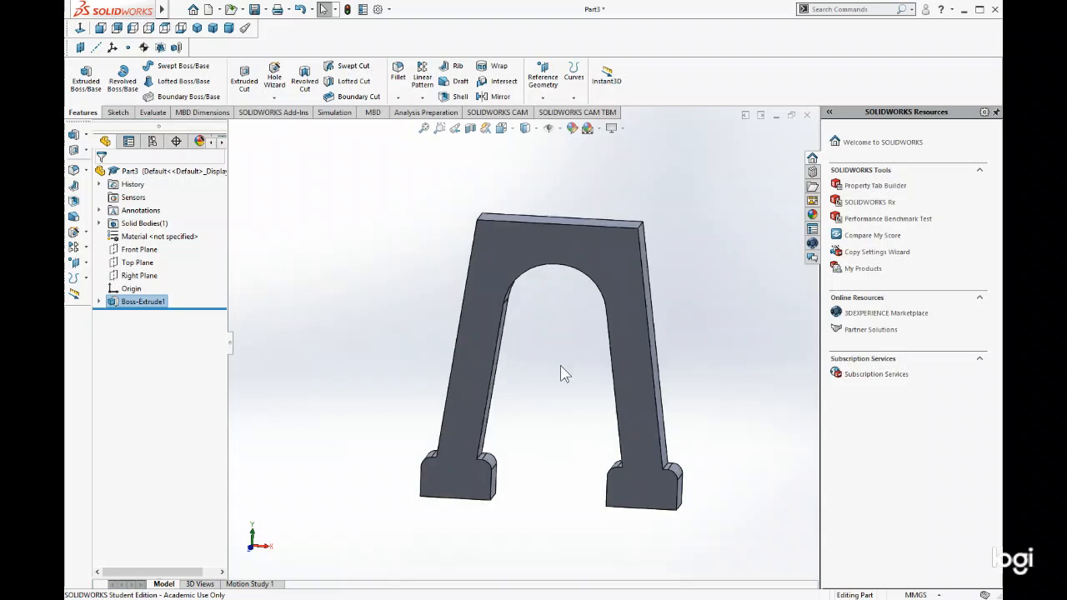
pyautogui.moveTo(696, 446)
pyautogui.mouseDown(button='middle')
pyautogui.moveTo(703, 419)
pyautogui.moveTo(711, 446)
pyautogui.mouseUp(button='middle')
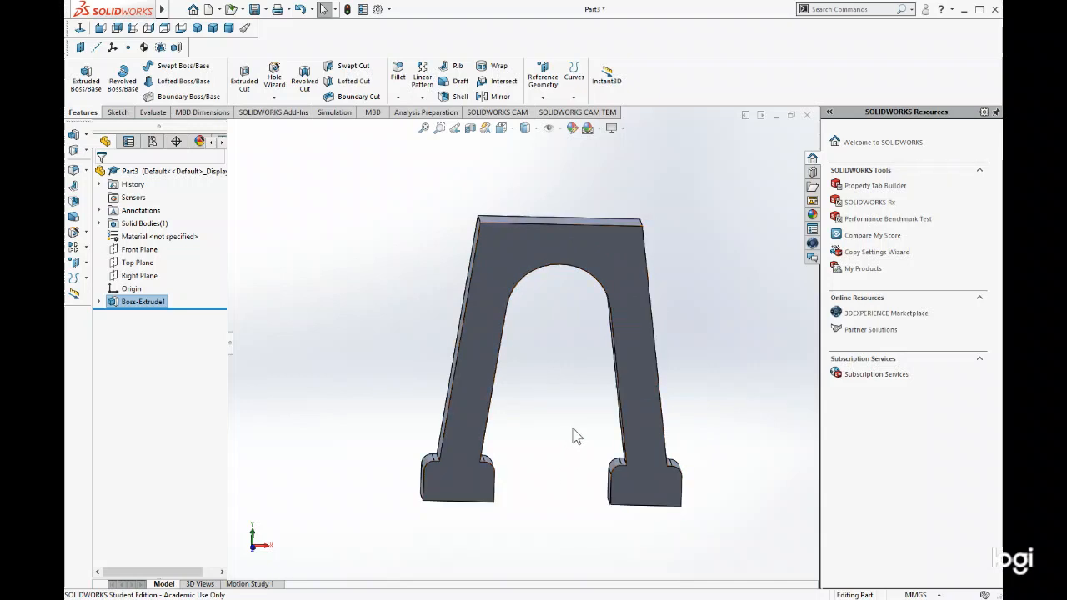
pyautogui.click(119, 113)
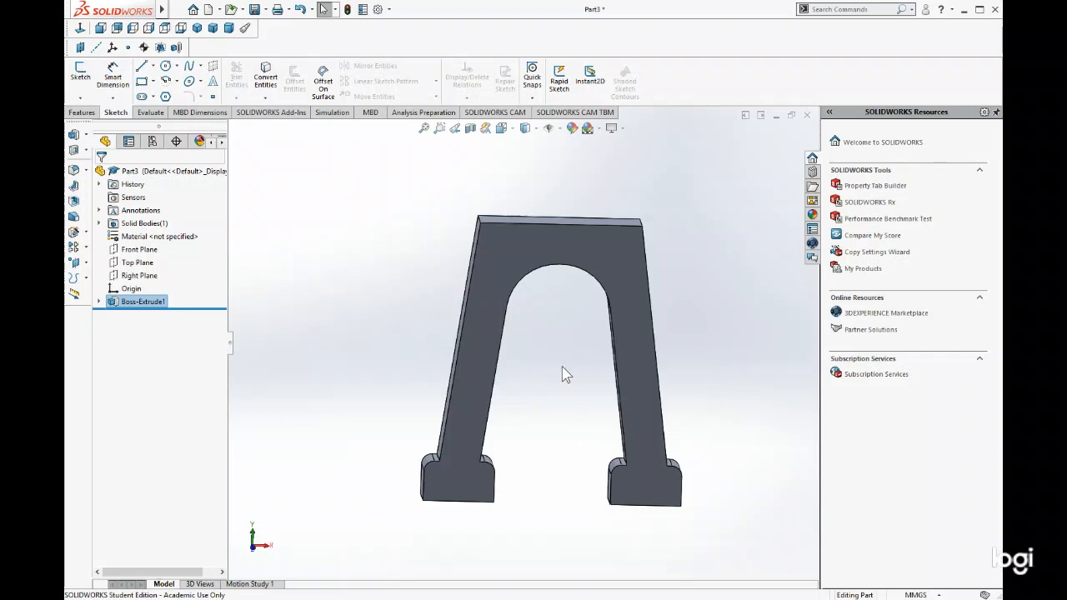
pyautogui.moveTo(574, 385); pyautogui.dragTo(572, 362, button='middle')
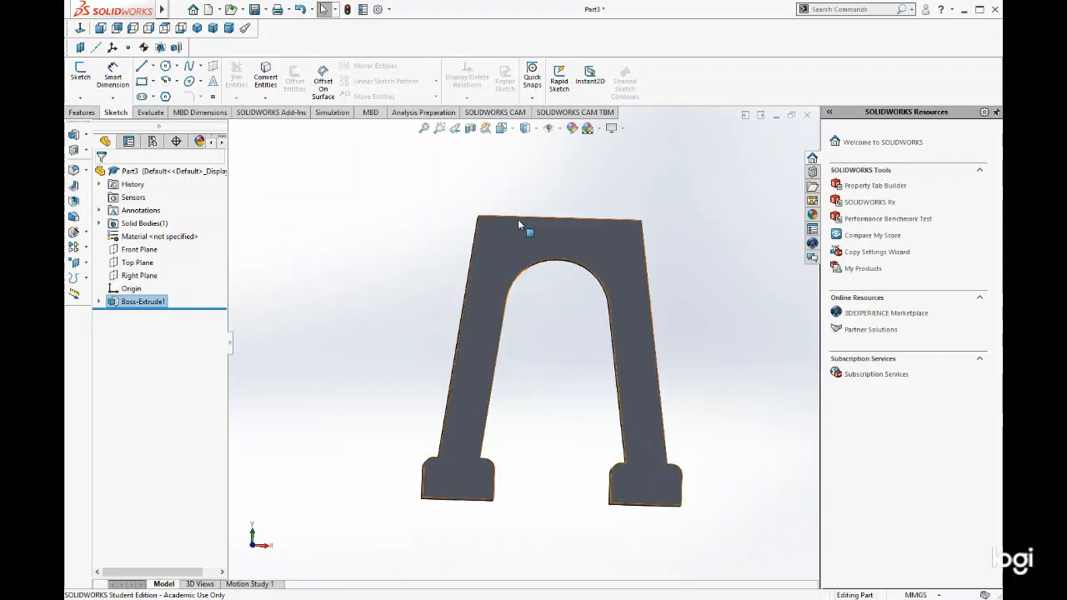
pyautogui.click(524, 243)
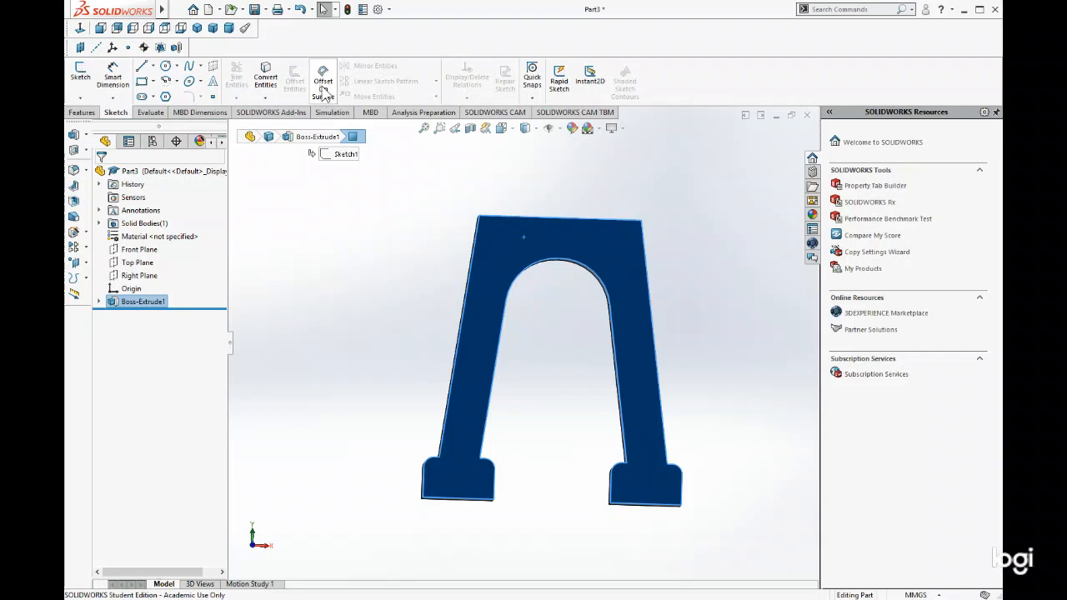
pyautogui.click(82, 72)
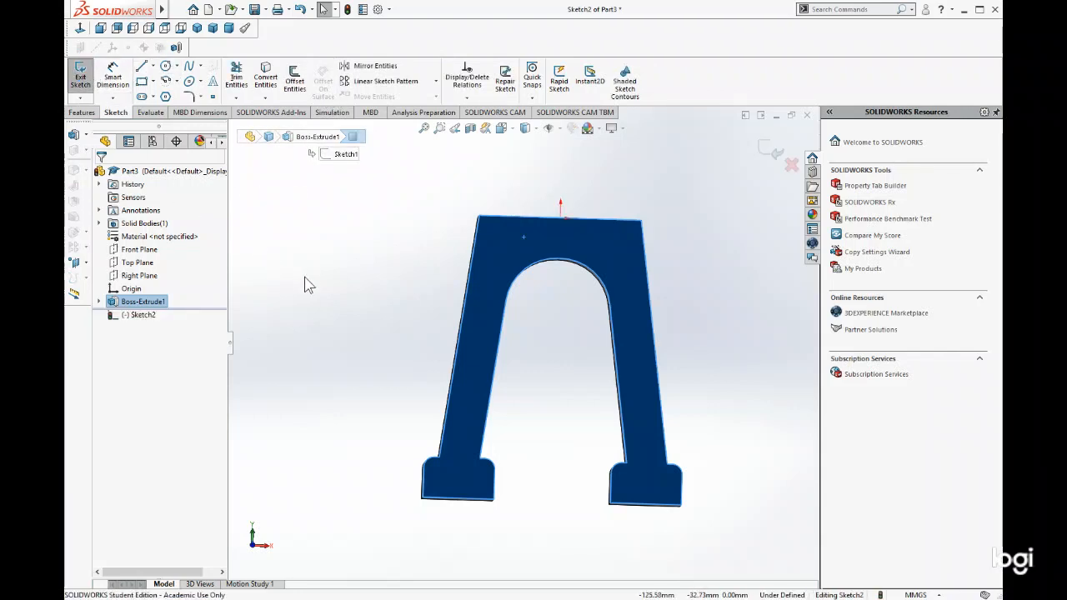
pyautogui.click(294, 83)
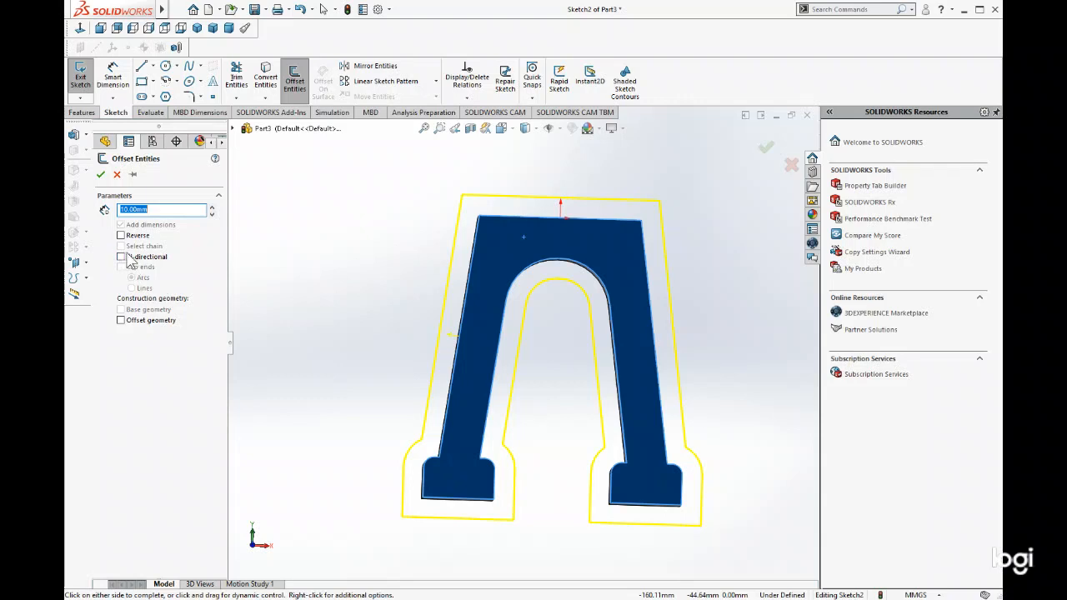
pyautogui.write('3')
pyautogui.click(121, 235)
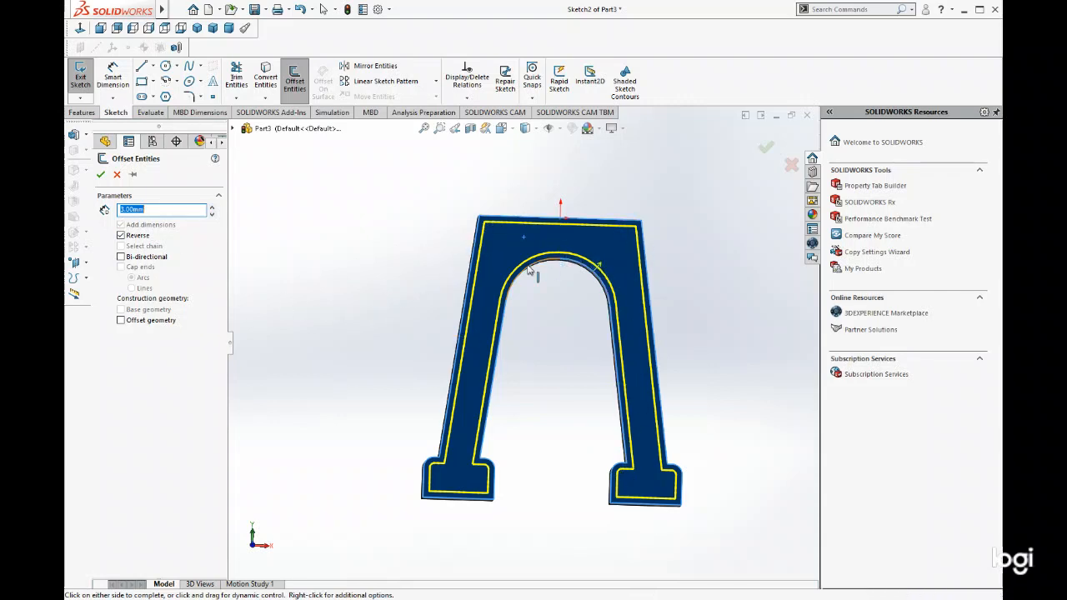
pyautogui.scroll(3, 556, 377)
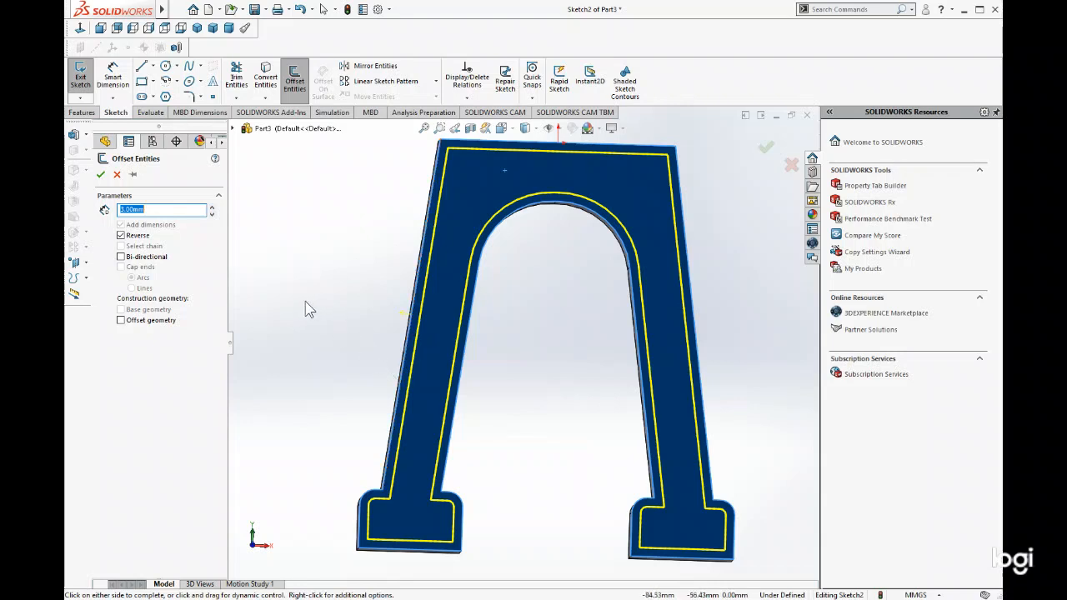
pyautogui.click(101, 174)
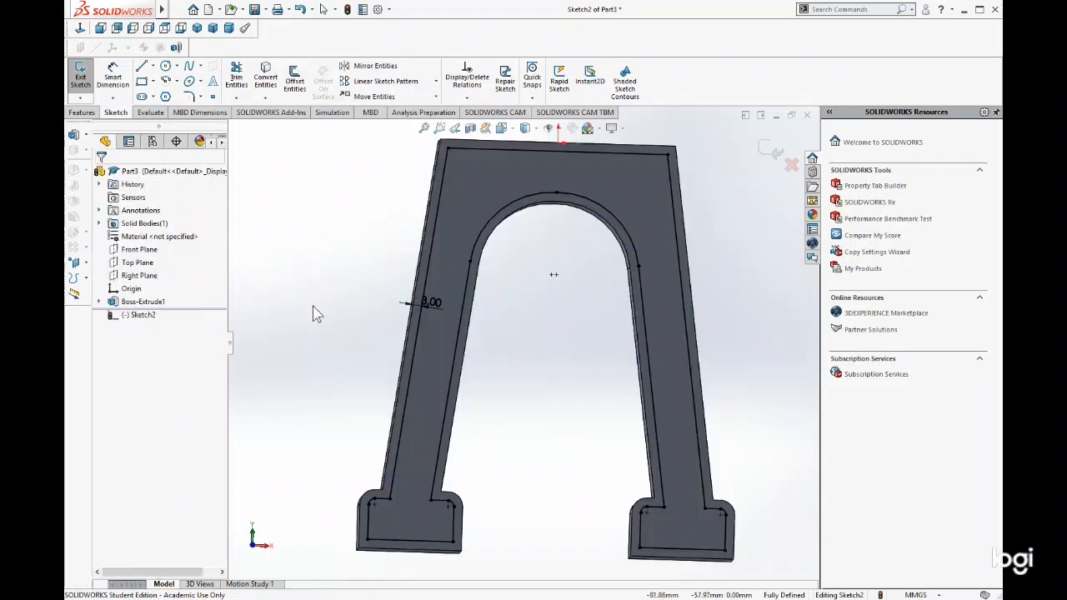
# Cut-extrude the offset outline on the front face as a blind pocket 2 mm deep.
pyautogui.moveTo(555, 359); pyautogui.dragTo(578, 388, button='middle')
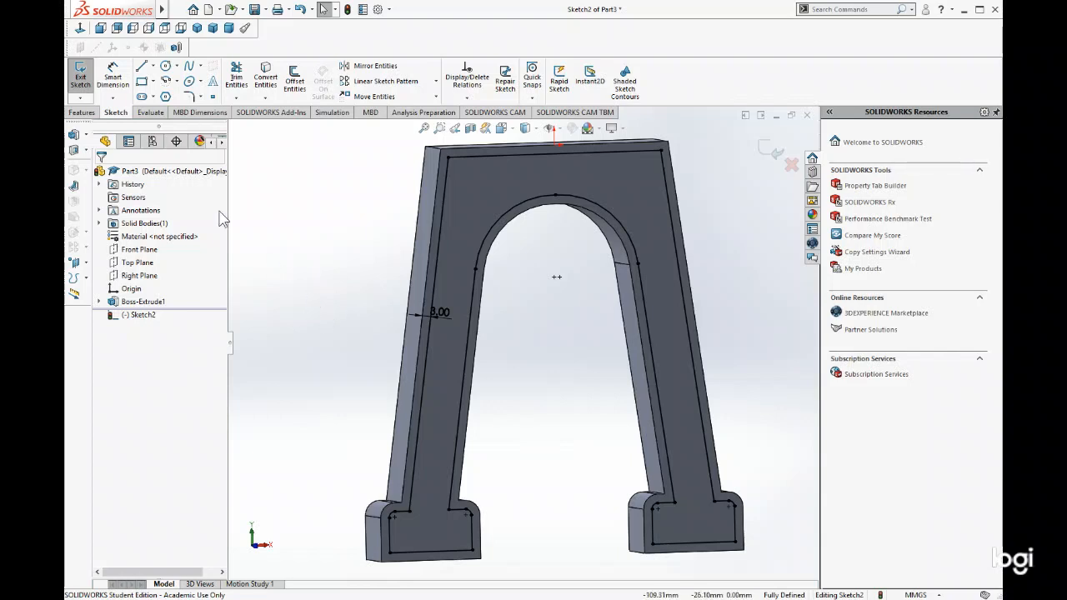
pyautogui.click(83, 115)
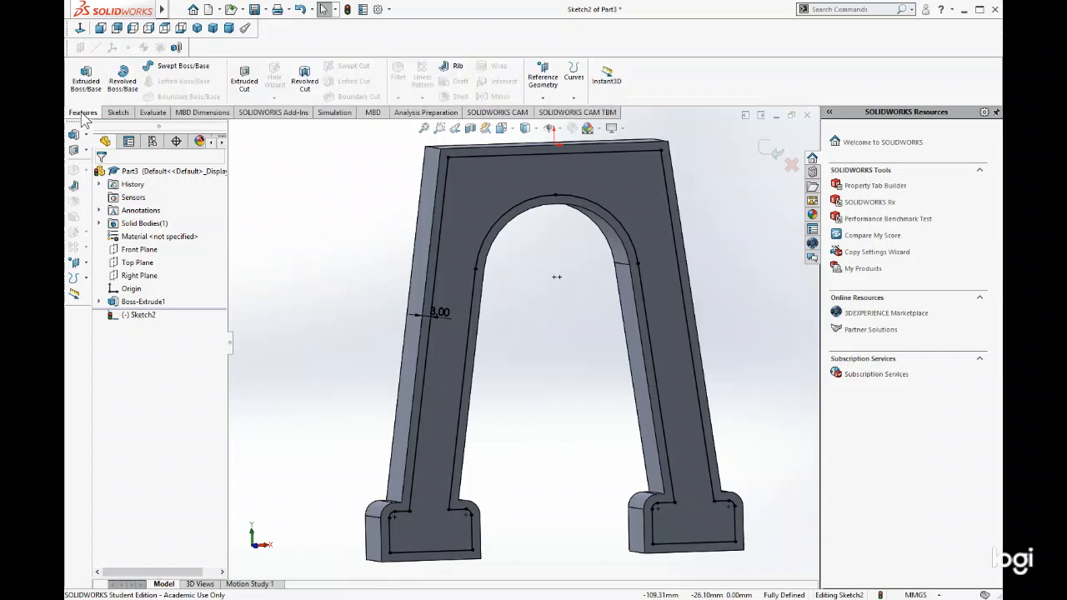
pyautogui.click(245, 77)
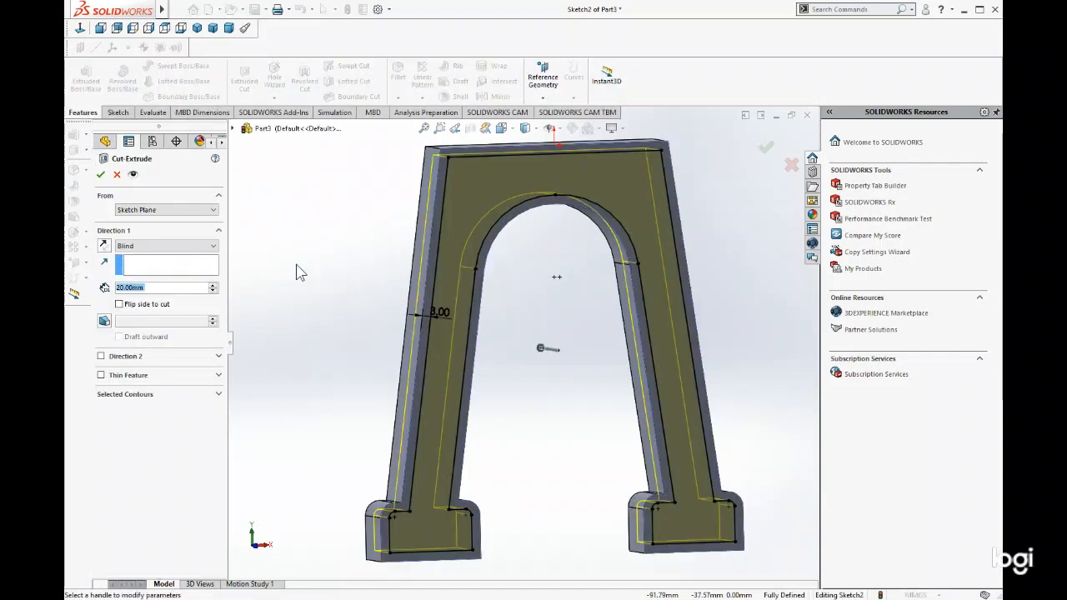
pyautogui.write('2')
pyautogui.press('Return')
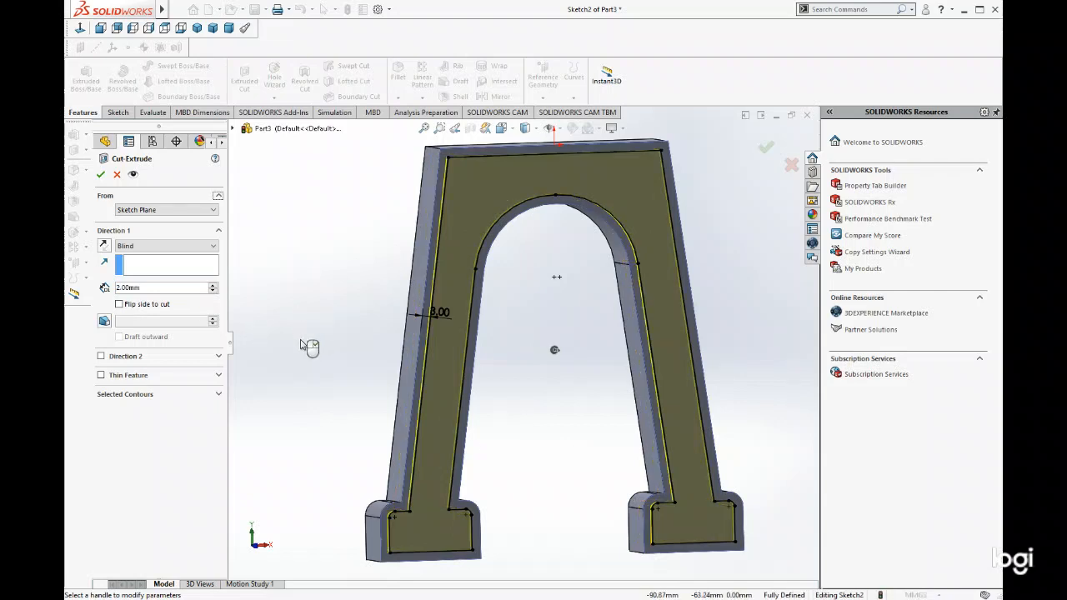
pyautogui.click(101, 175)
# Start a sketch on the arch body's back face and offset the face outline 3 mm inward.
pyautogui.moveTo(260, 283); pyautogui.dragTo(467, 349, button='middle')
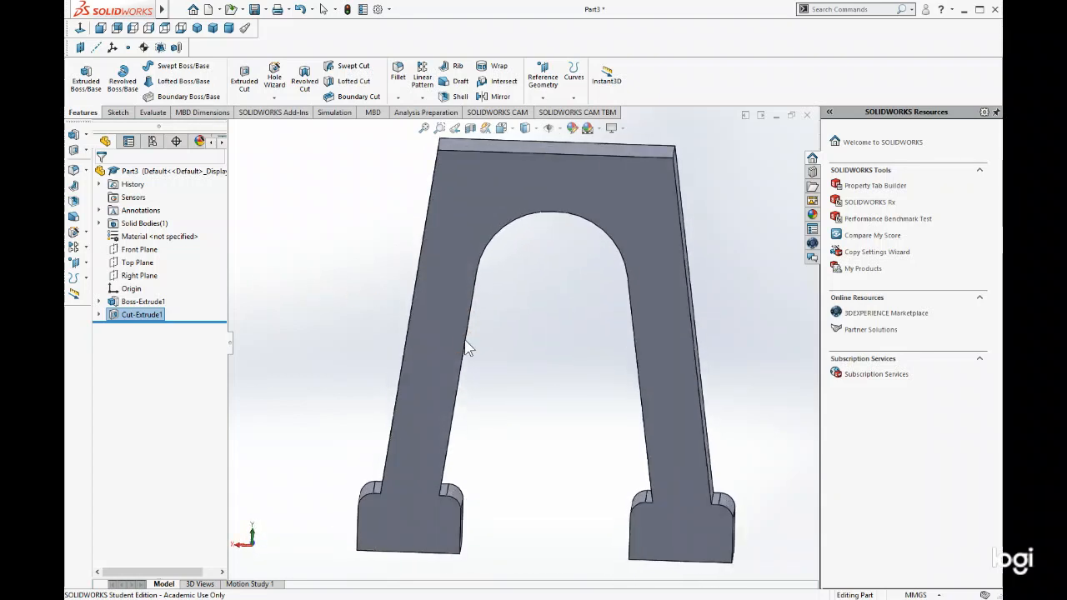
pyautogui.click(117, 112)
pyautogui.click(467, 181)
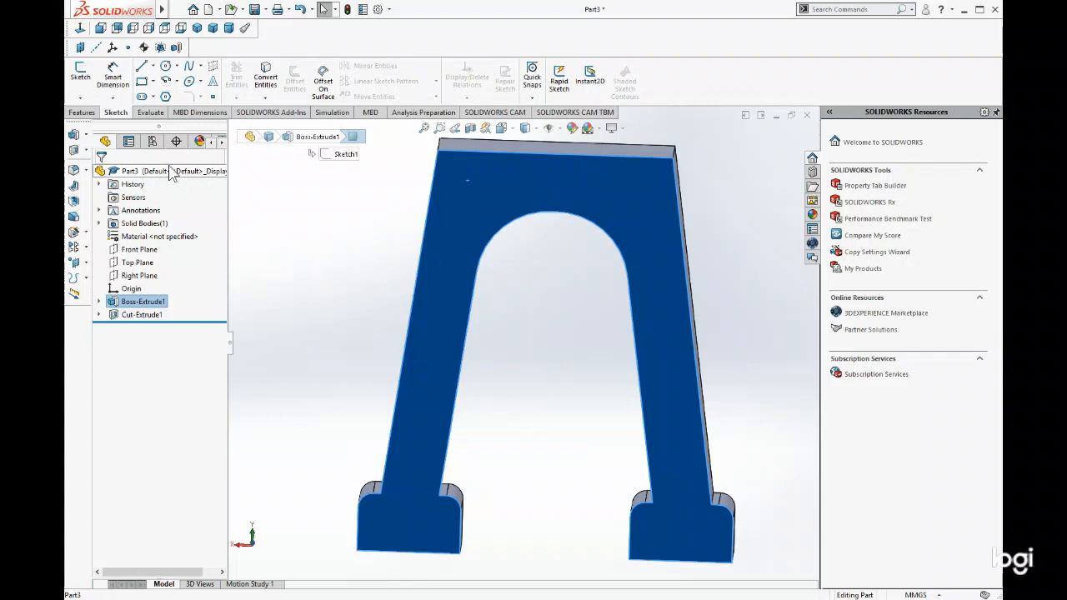
pyautogui.click(80, 73)
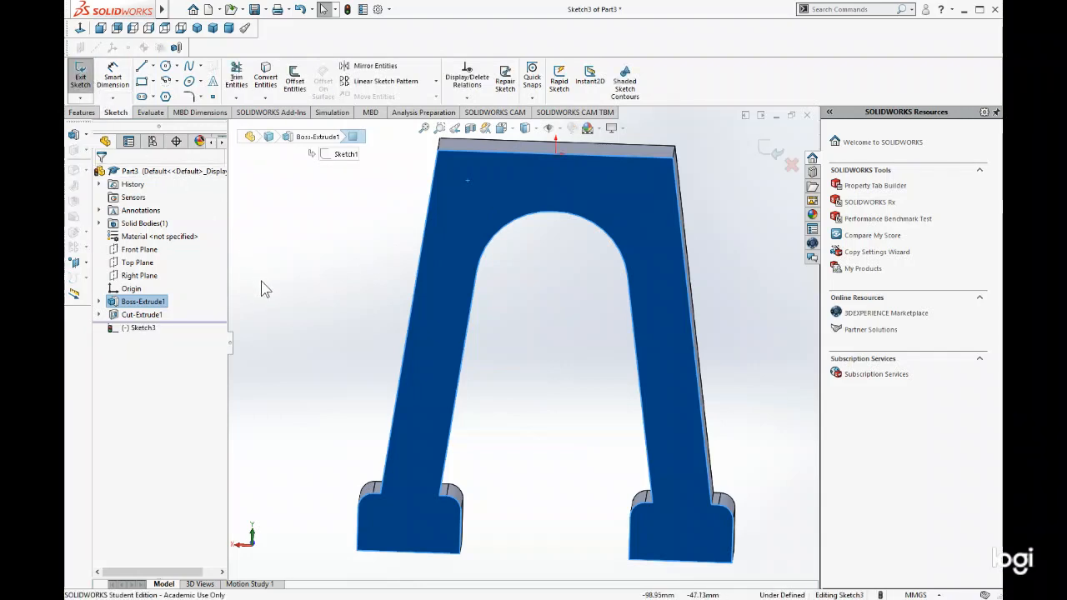
pyautogui.click(293, 83)
pyautogui.click(121, 236)
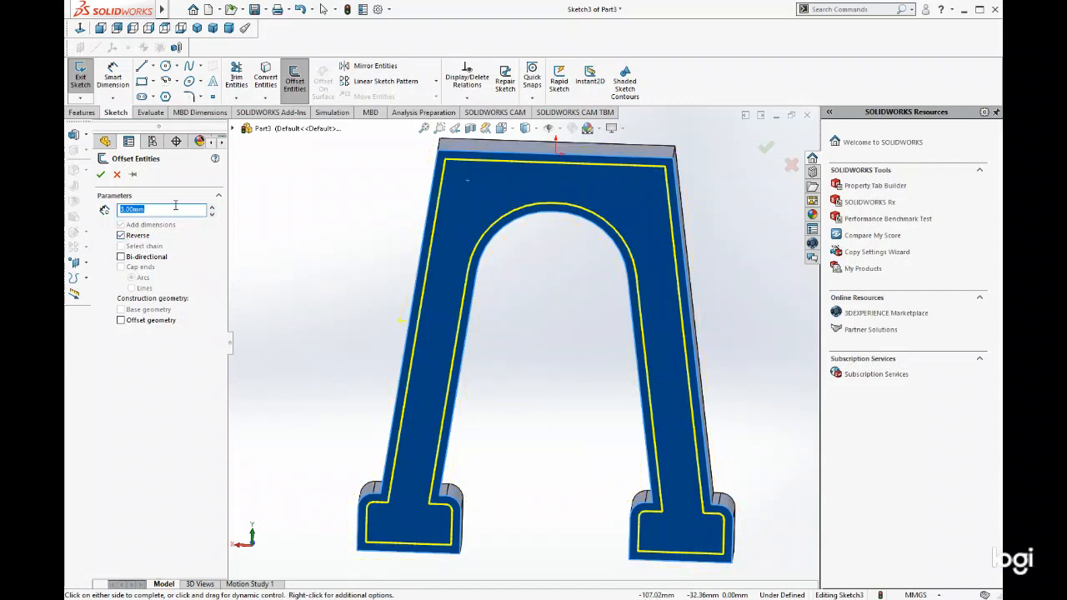
pyautogui.click(101, 175)
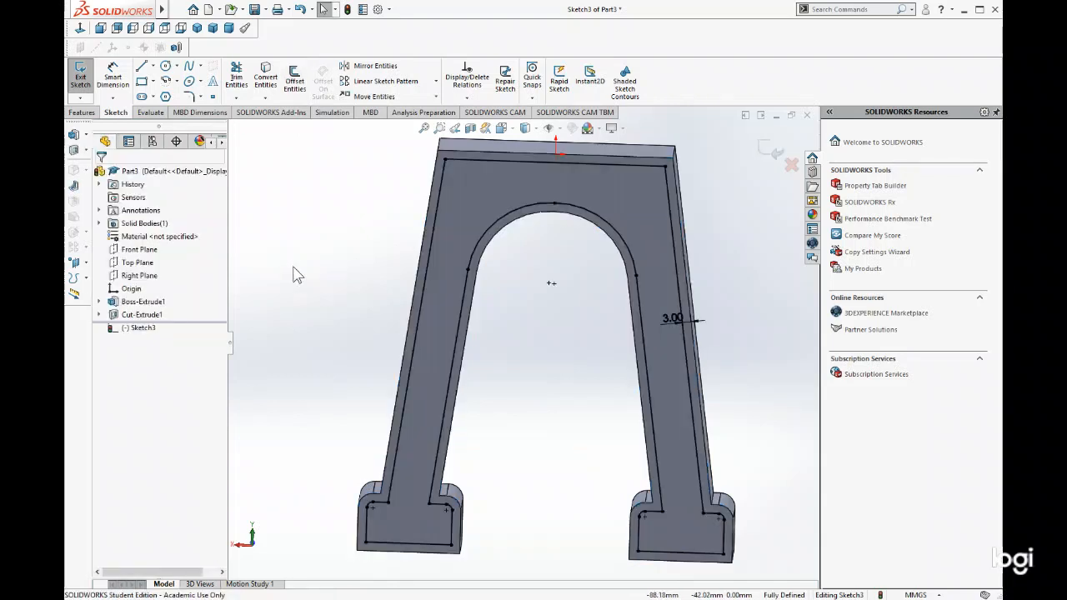
# Cut-extrude the offset outline on the back face as a blind pocket 2 mm deep.
pyautogui.click(83, 112)
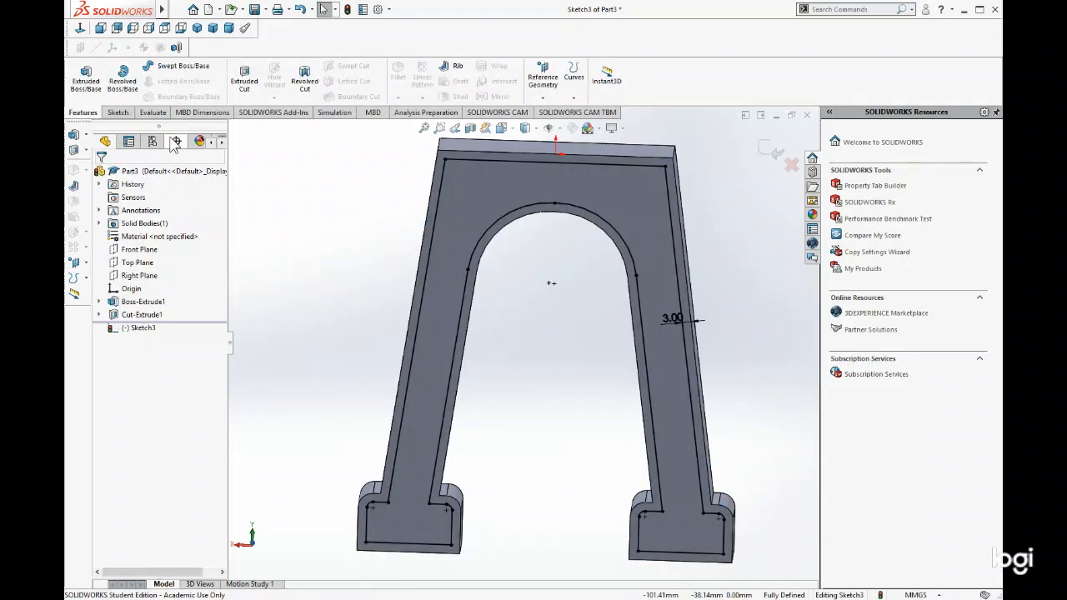
pyautogui.click(244, 79)
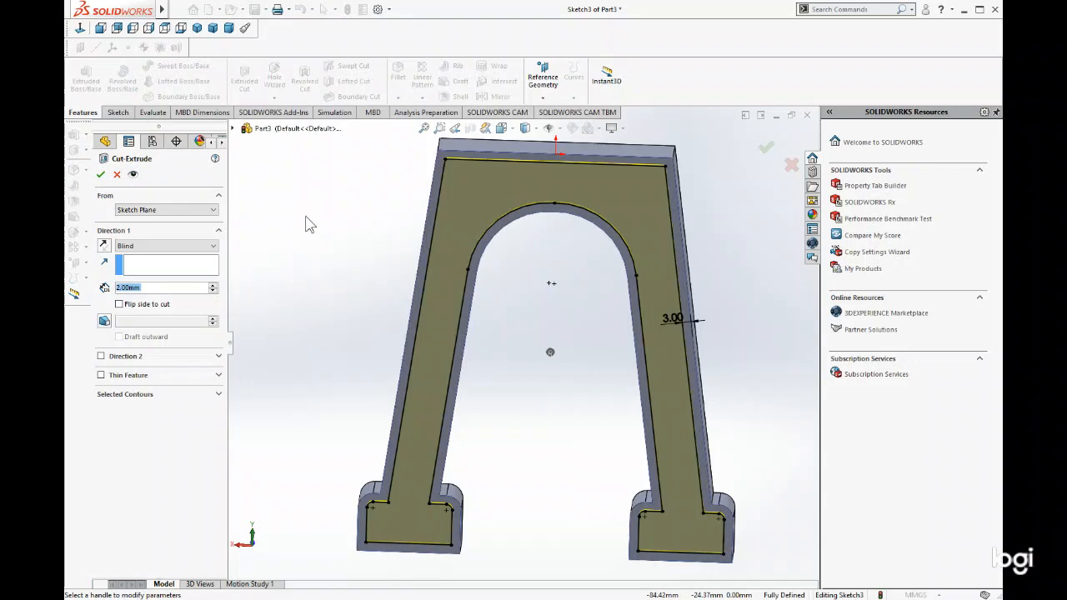
pyautogui.click(100, 175)
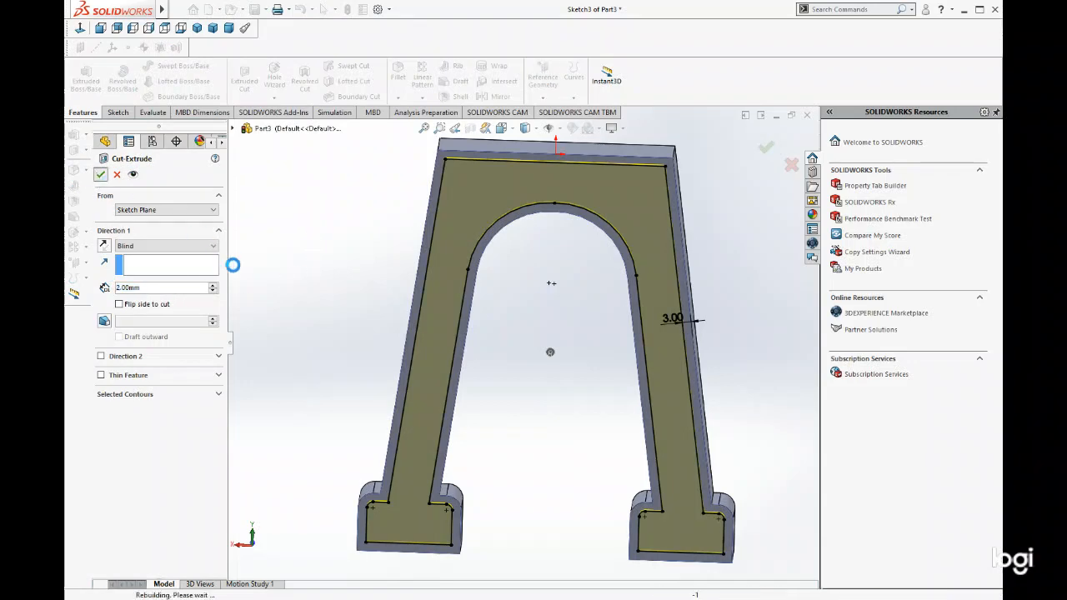
# Start a sketch on the front pocket's floor and draw two horizontal lines, each about 14 mm long, across the left leg between the pocket edges.
pyautogui.moveTo(315, 221); pyautogui.dragTo(515, 270, button='middle')
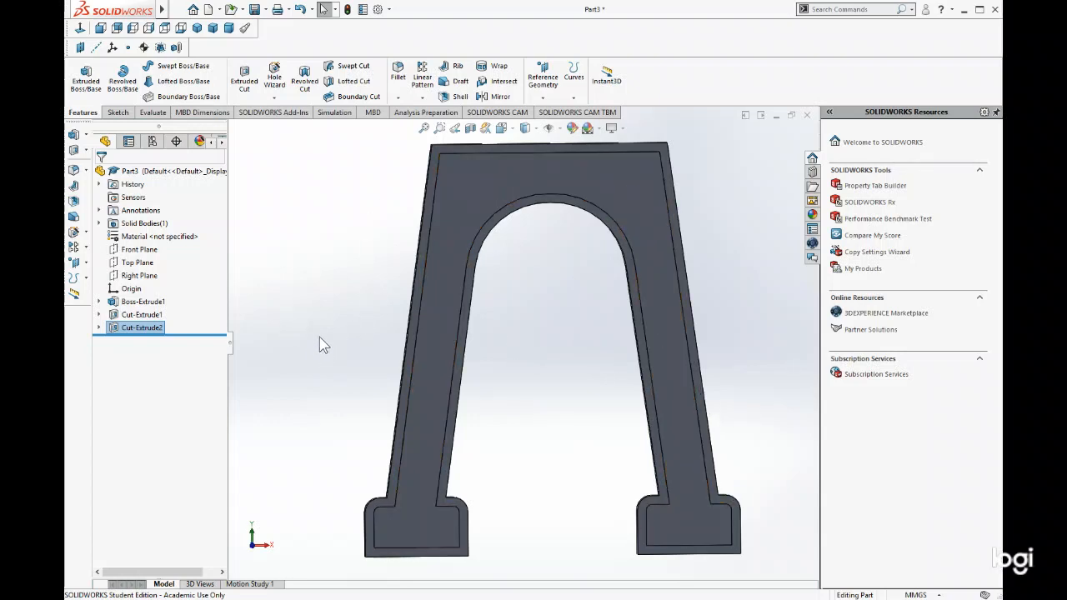
pyautogui.click(434, 341)
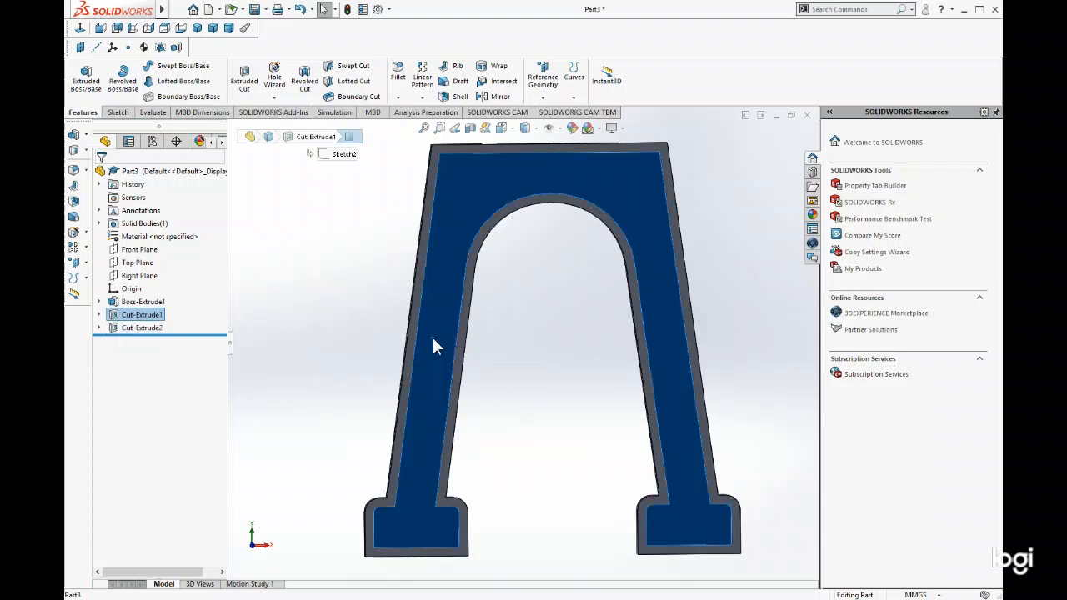
pyautogui.click(119, 113)
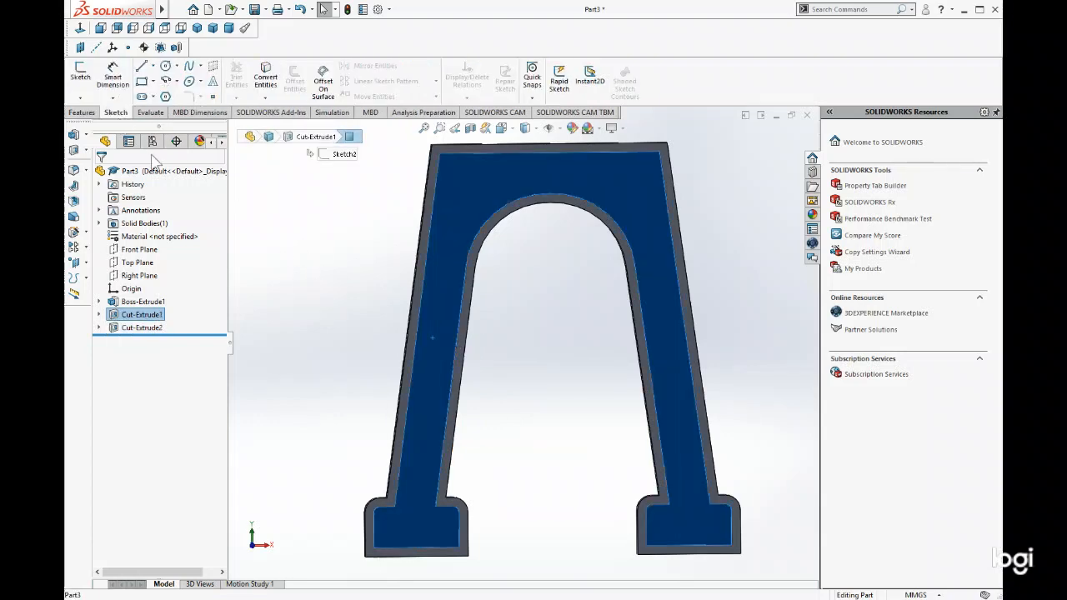
pyautogui.click(80, 75)
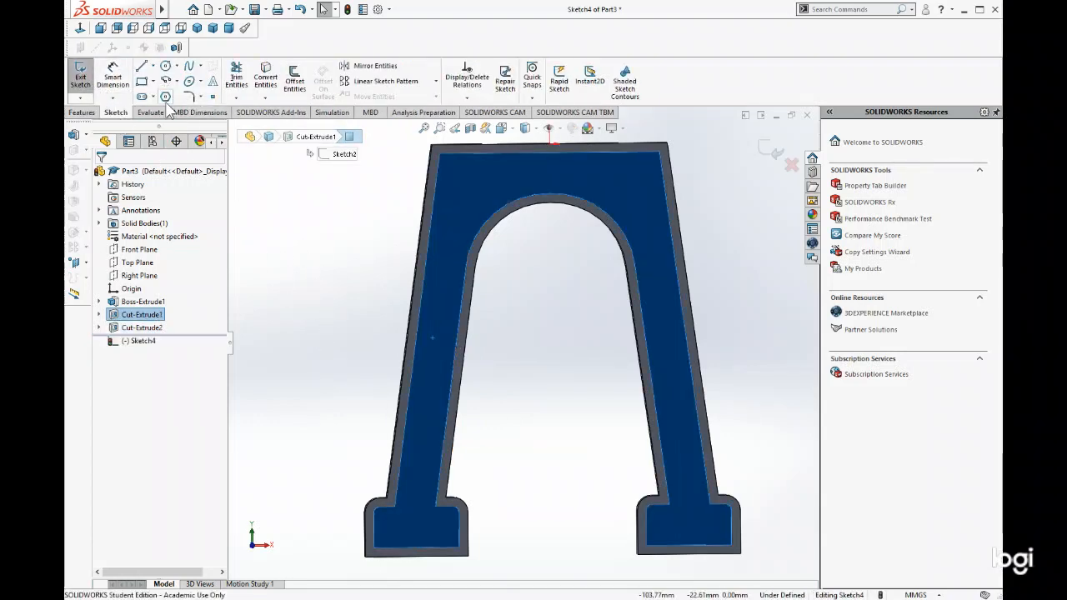
pyautogui.click(143, 70)
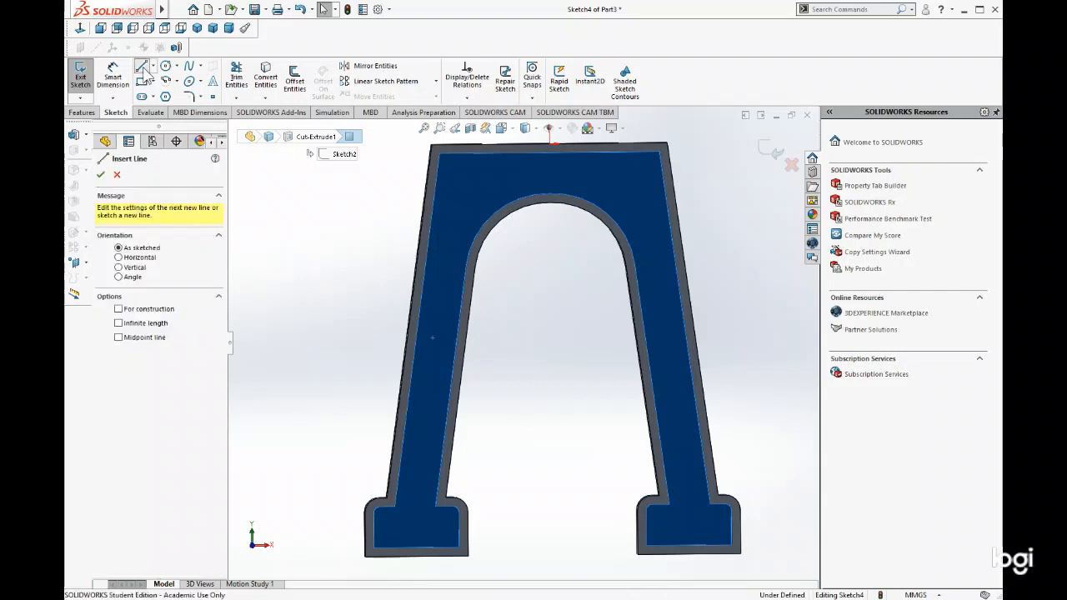
pyautogui.scroll(-5, 433, 335)
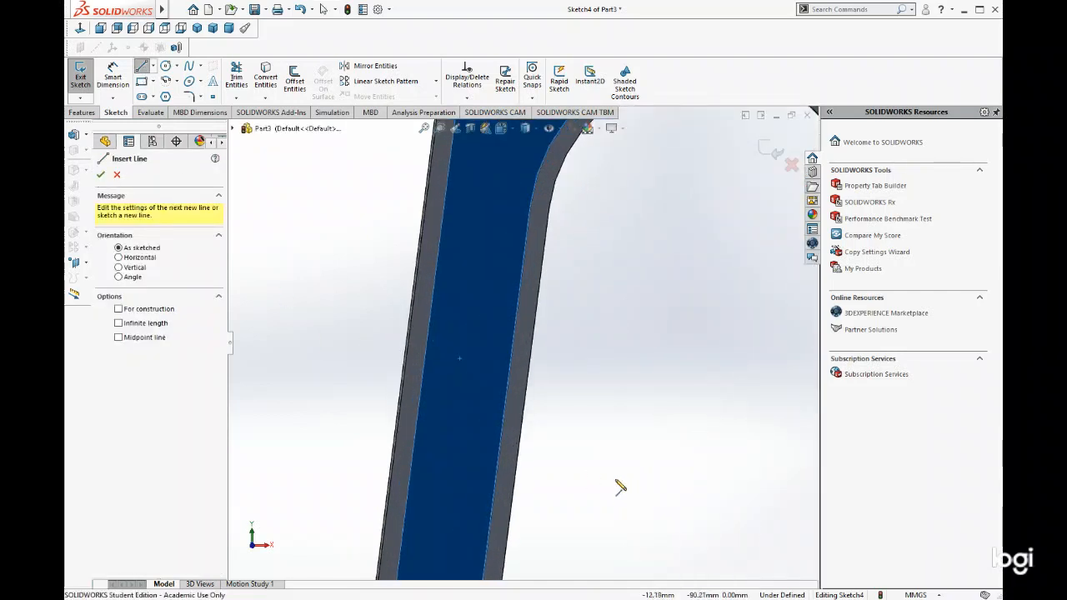
pyautogui.scroll(3, 619, 485)
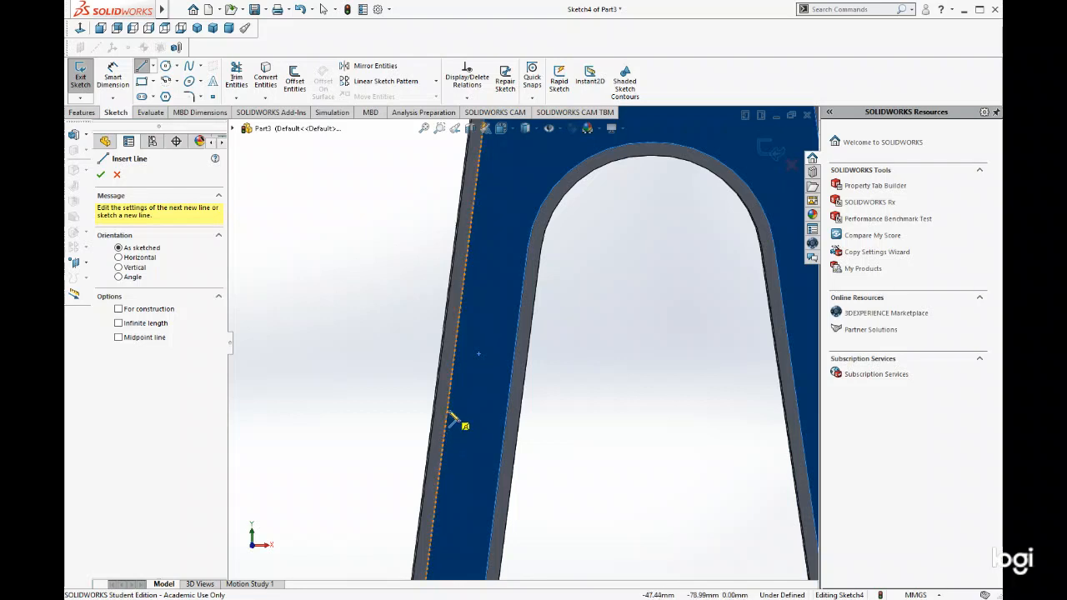
pyautogui.click(455, 342)
pyautogui.click(455, 349)
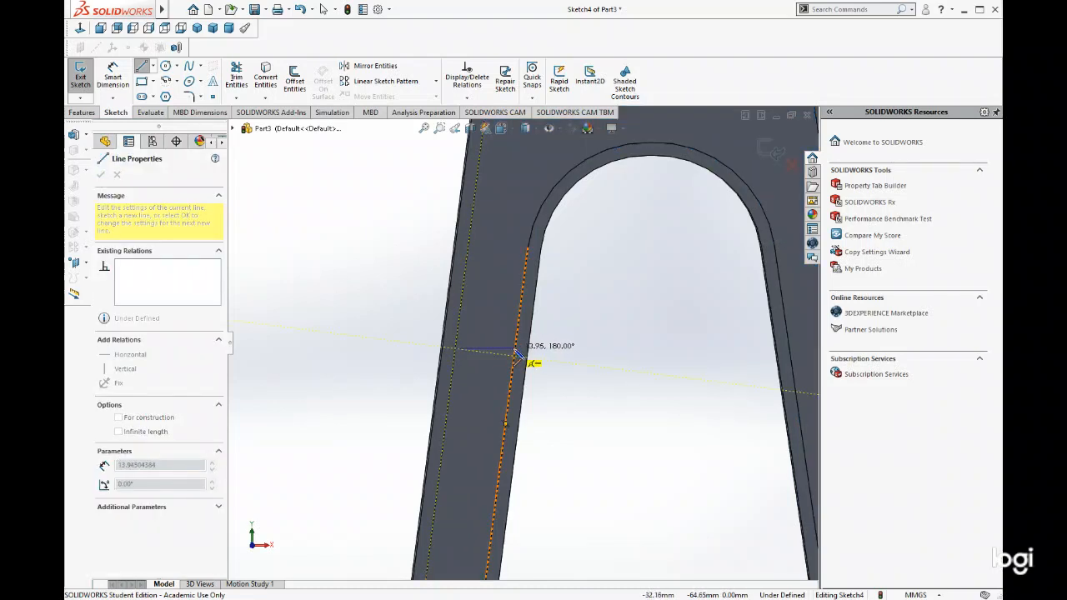
pyautogui.click(511, 349)
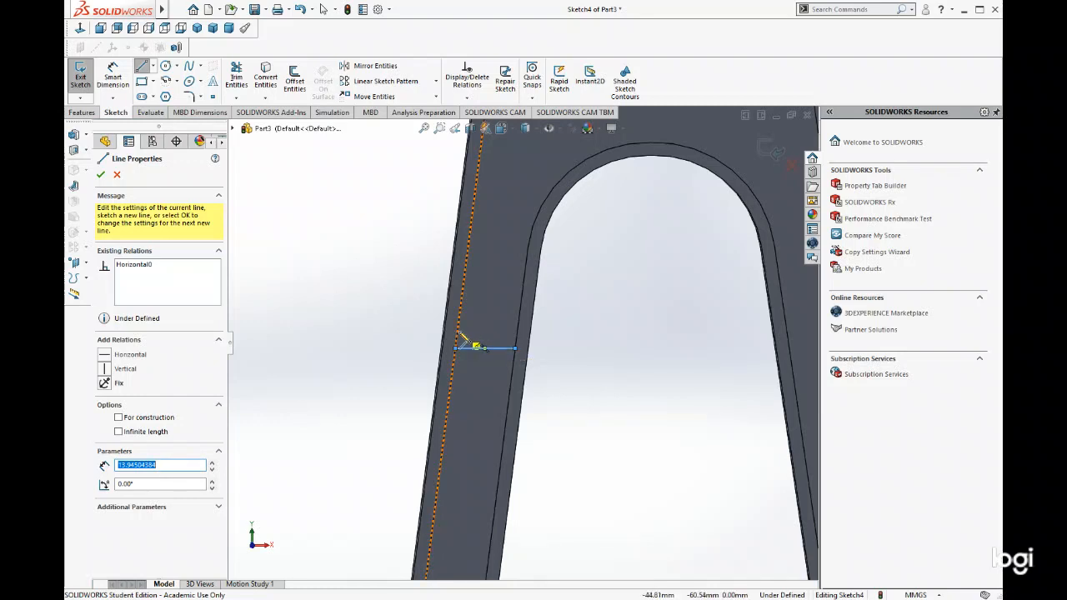
pyautogui.moveTo(458, 331); pyautogui.dragTo(517, 335)
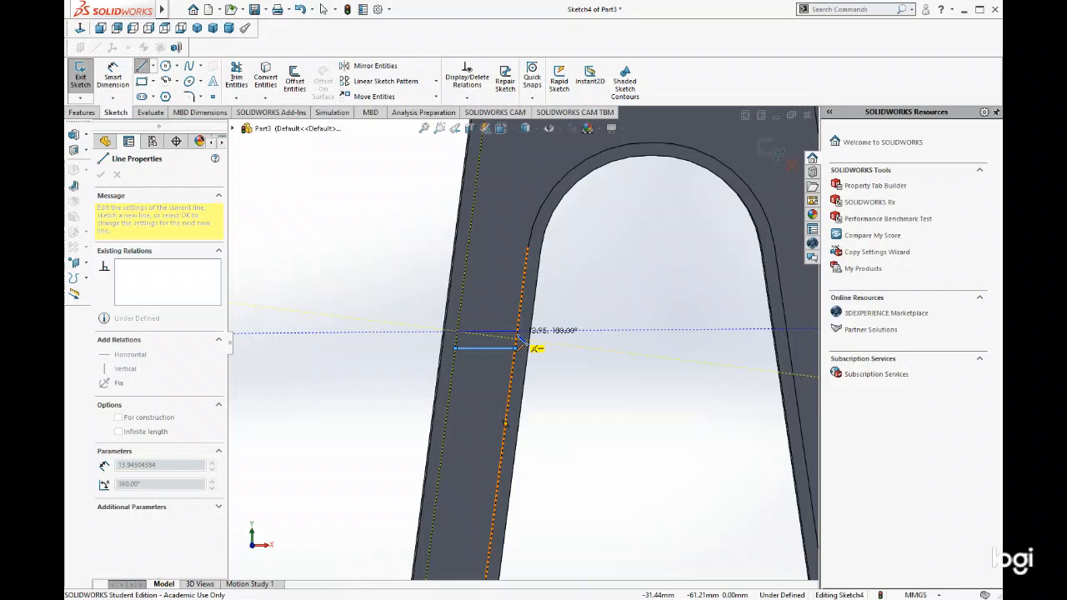
pyautogui.moveTo(518, 336); pyautogui.dragTo(518, 336)
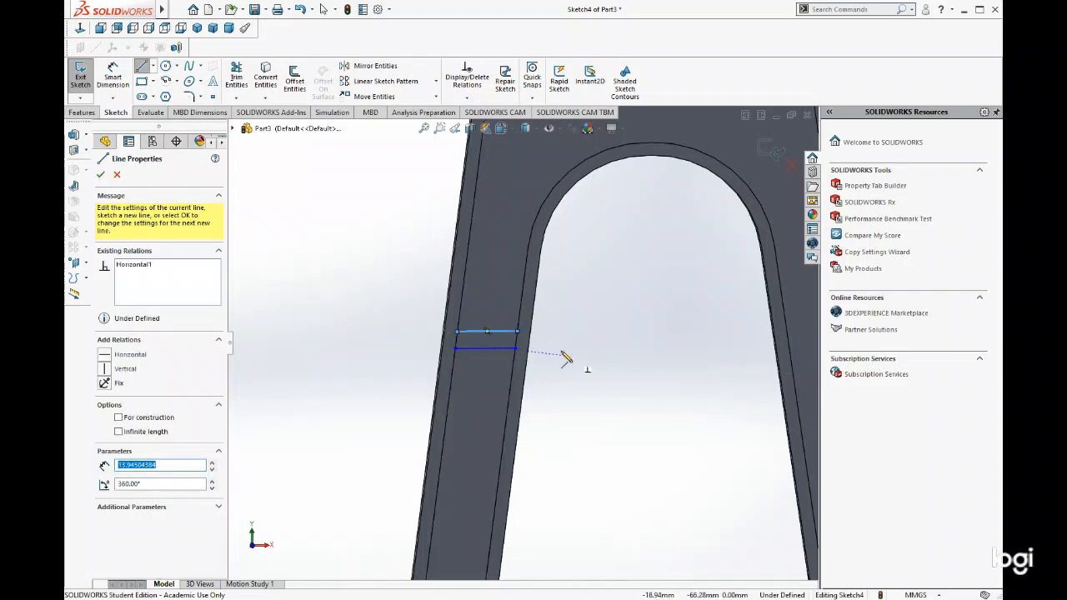
# Close both ends of the left leg's line pair with short lines about 4 mm long along the pocket edges.
pyautogui.scroll(-1, 540, 345)
pyautogui.scroll(-2, 540, 345)
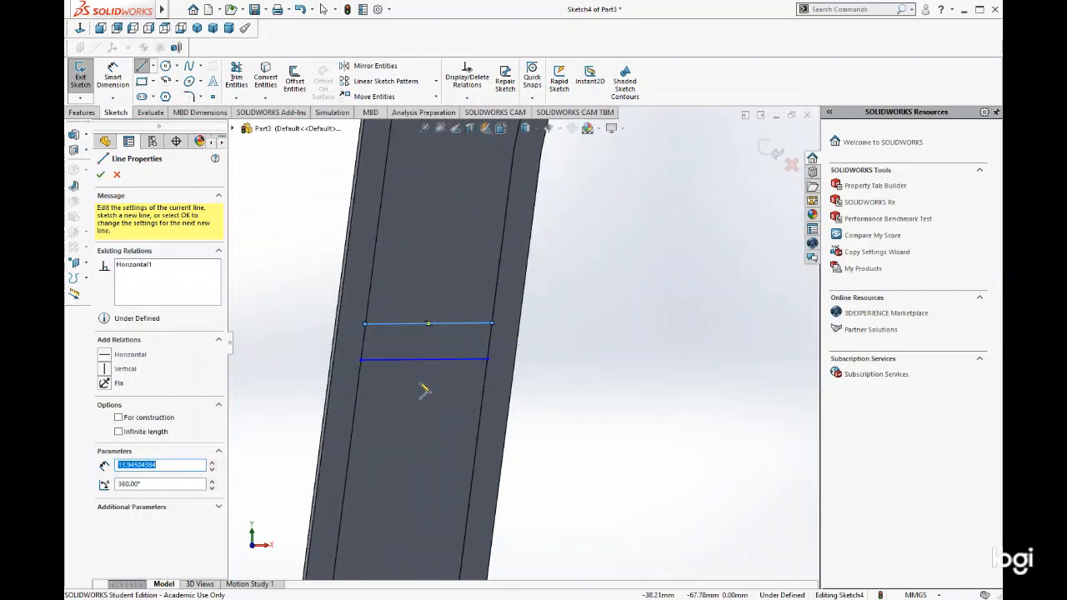
pyautogui.click(492, 324)
pyautogui.click(487, 359)
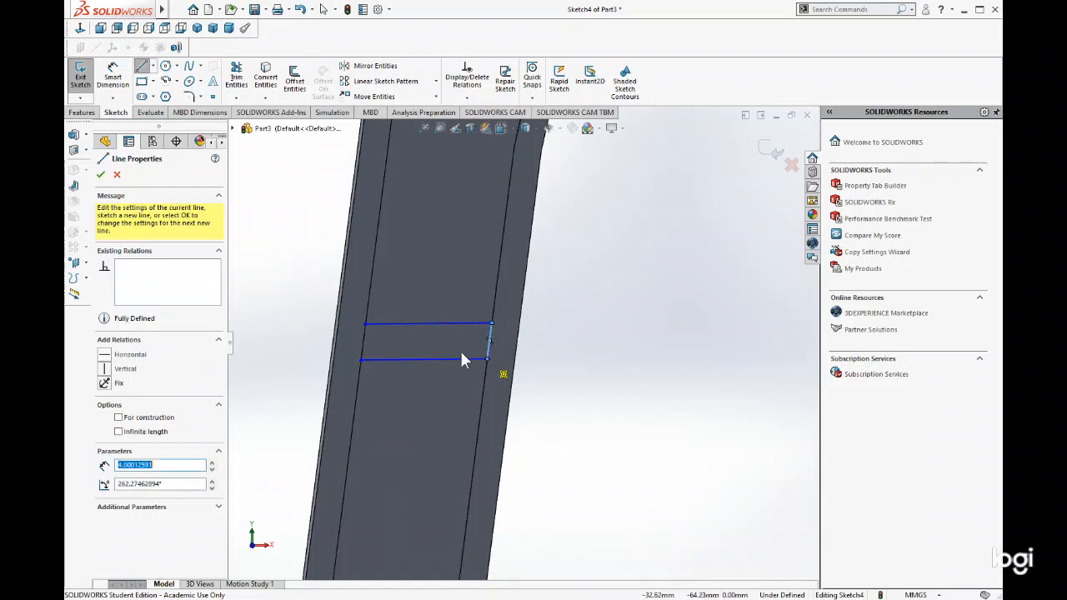
pyautogui.click(366, 324)
pyautogui.click(361, 359)
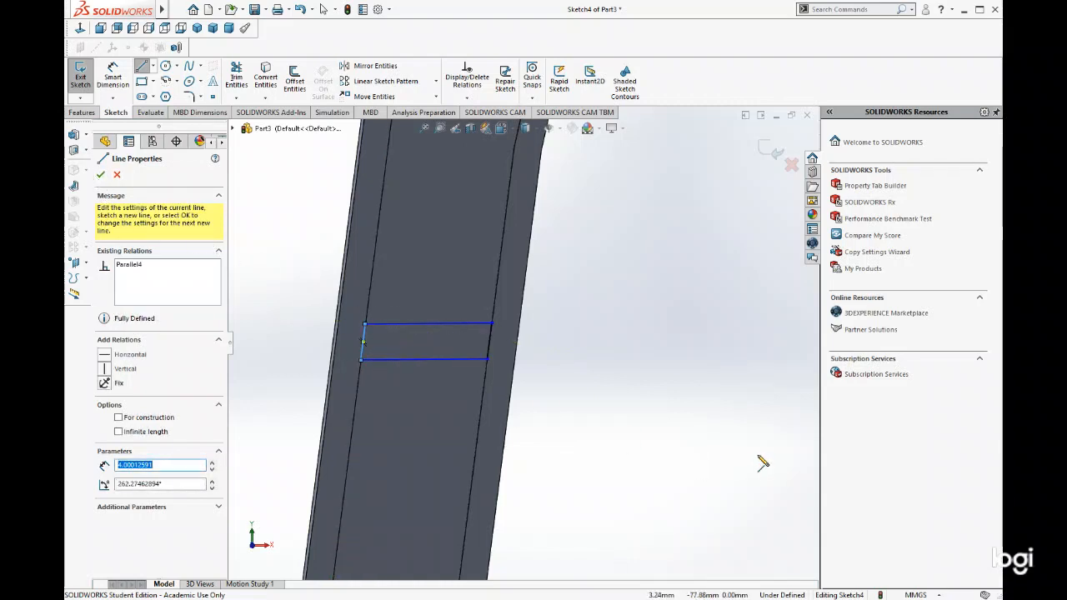
# Sketch two horizontal lines, each about 14 mm long, across the right leg's pocket at about the height of the left pair.
pyautogui.scroll(3, 762, 463)
pyautogui.scroll(-2, 743, 453)
pyautogui.scroll(-2, 696, 342)
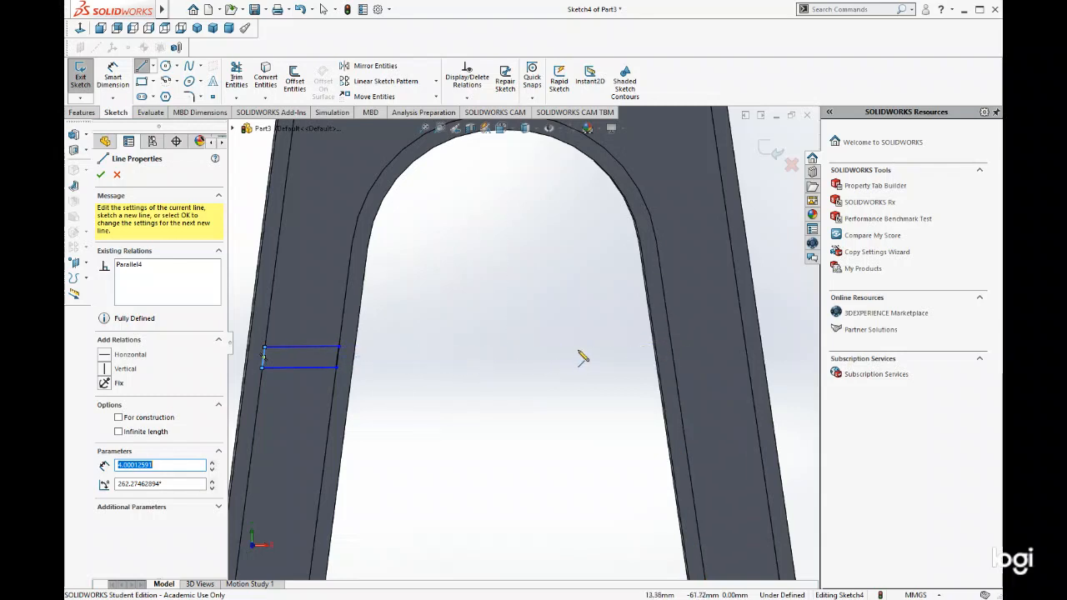
pyautogui.click(673, 345)
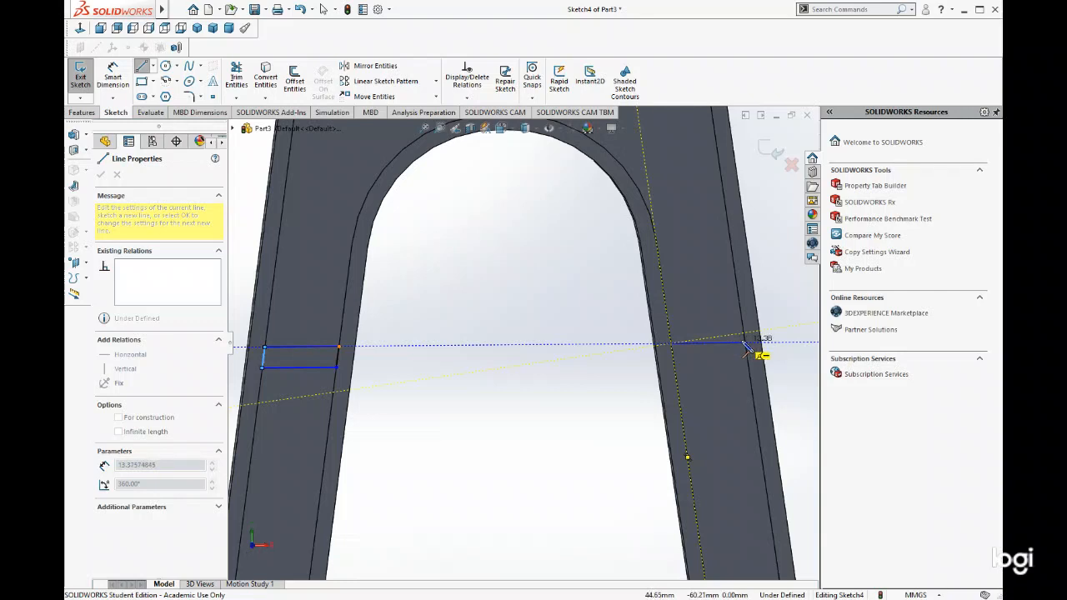
pyautogui.click(746, 343)
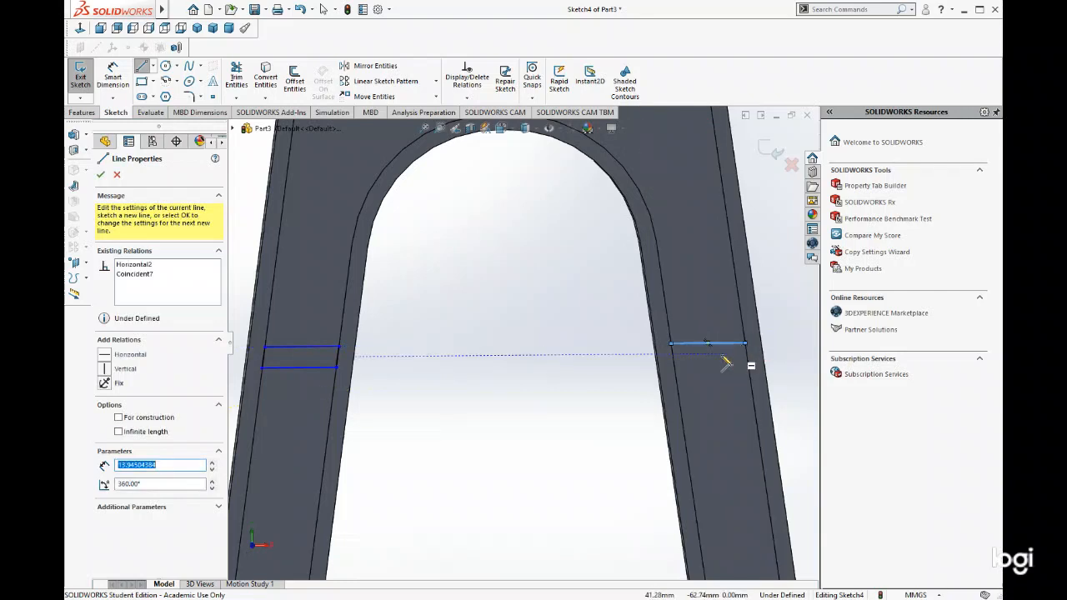
pyautogui.click(676, 365)
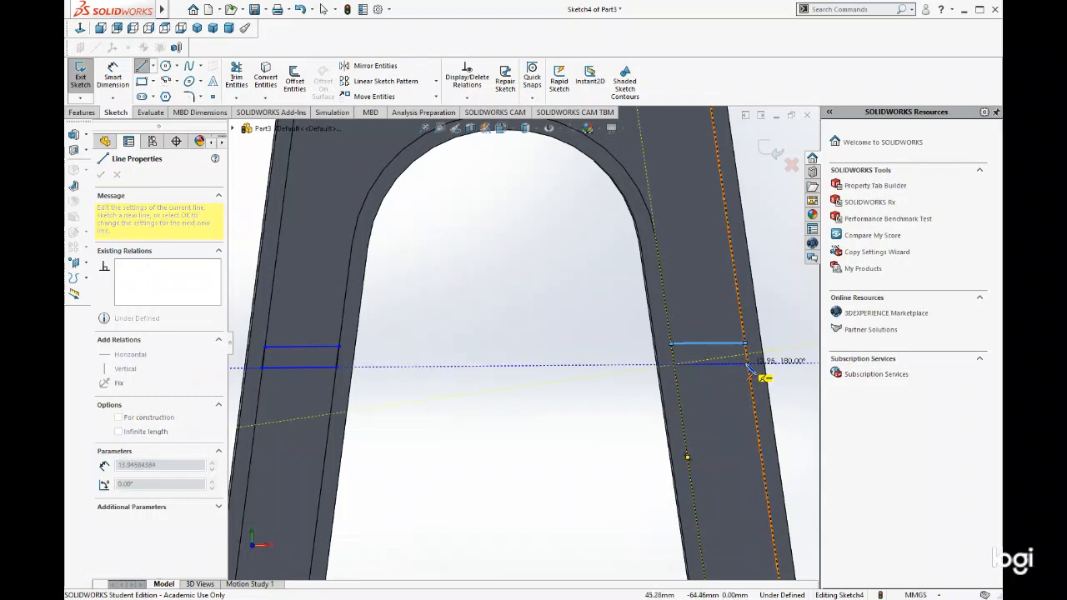
pyautogui.click(748, 365)
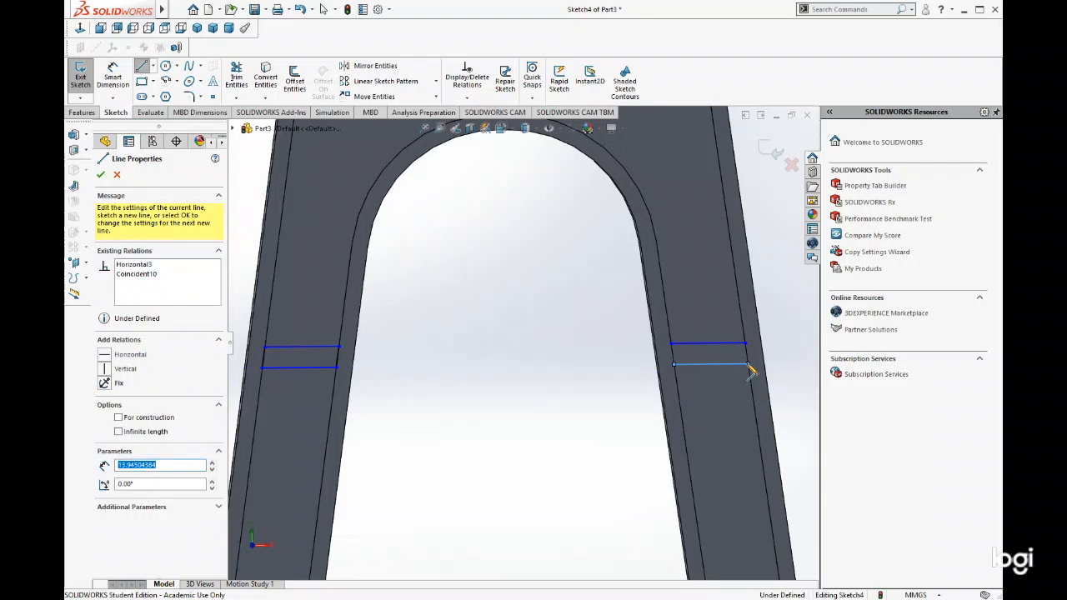
# Close both ends of the right leg's line pair with short lines about 4 mm long and finish the Line command.
pyautogui.scroll(-5, 751, 371)
pyautogui.click(702, 324)
pyautogui.click(709, 361)
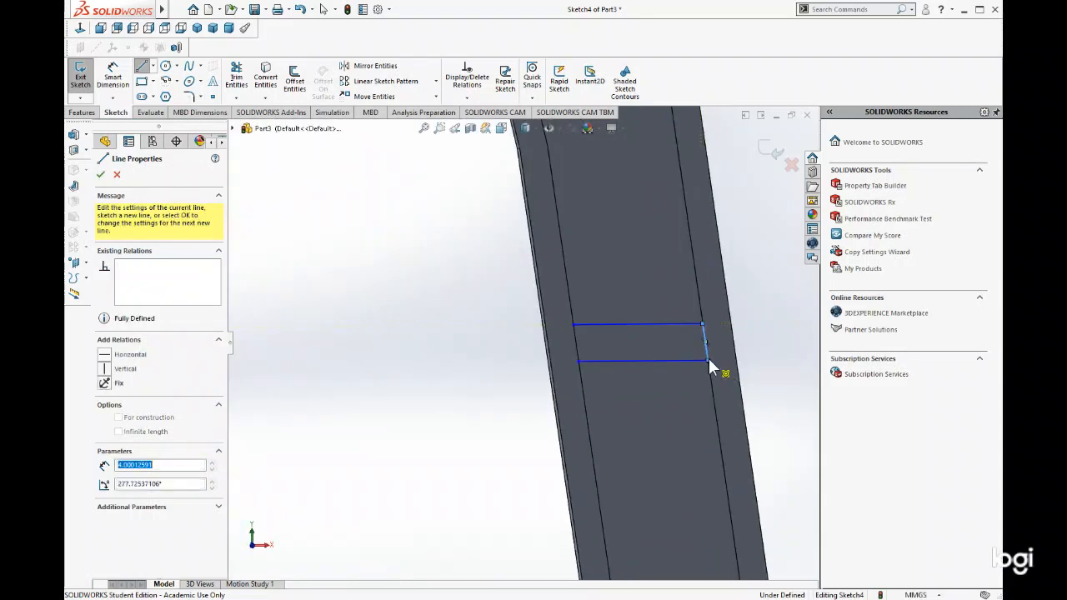
pyautogui.click(572, 324)
pyautogui.click(577, 361)
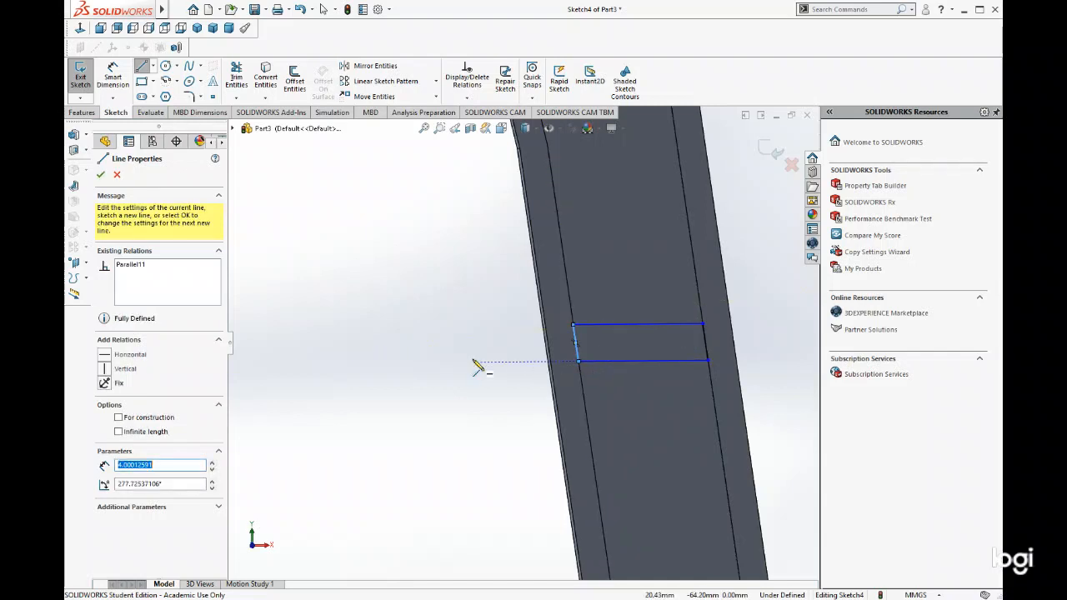
pyautogui.press('f')
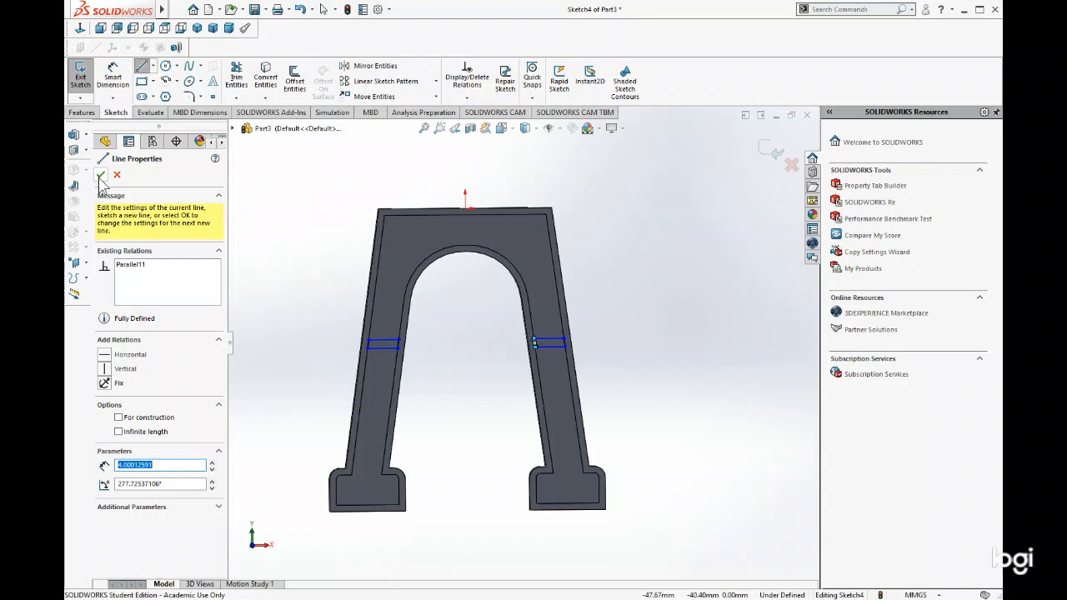
pyautogui.click(101, 175)
pyautogui.scroll(-3, 376, 346)
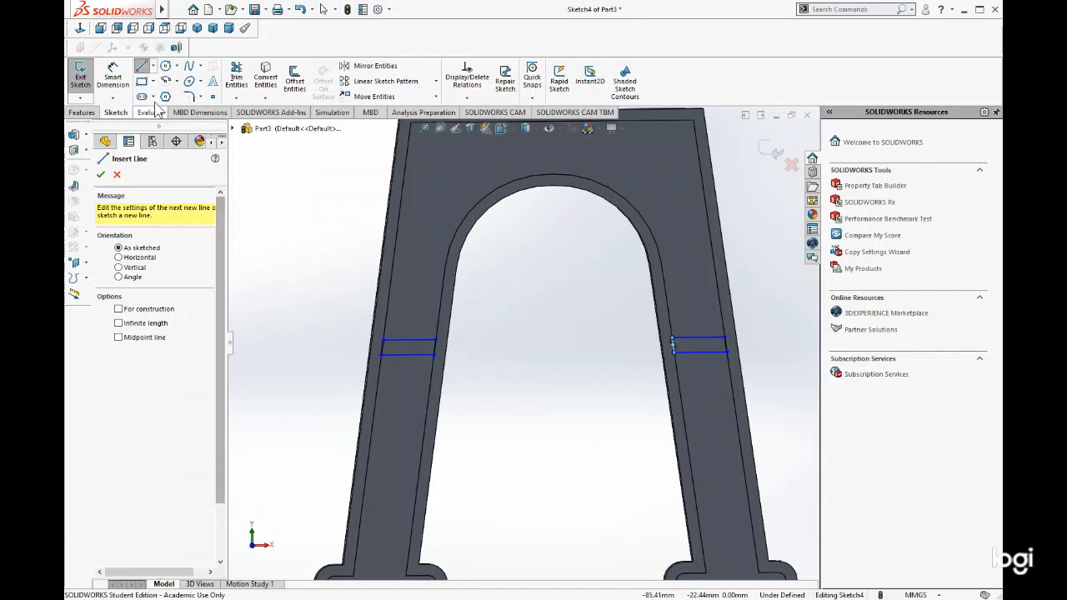
pyautogui.click(102, 173)
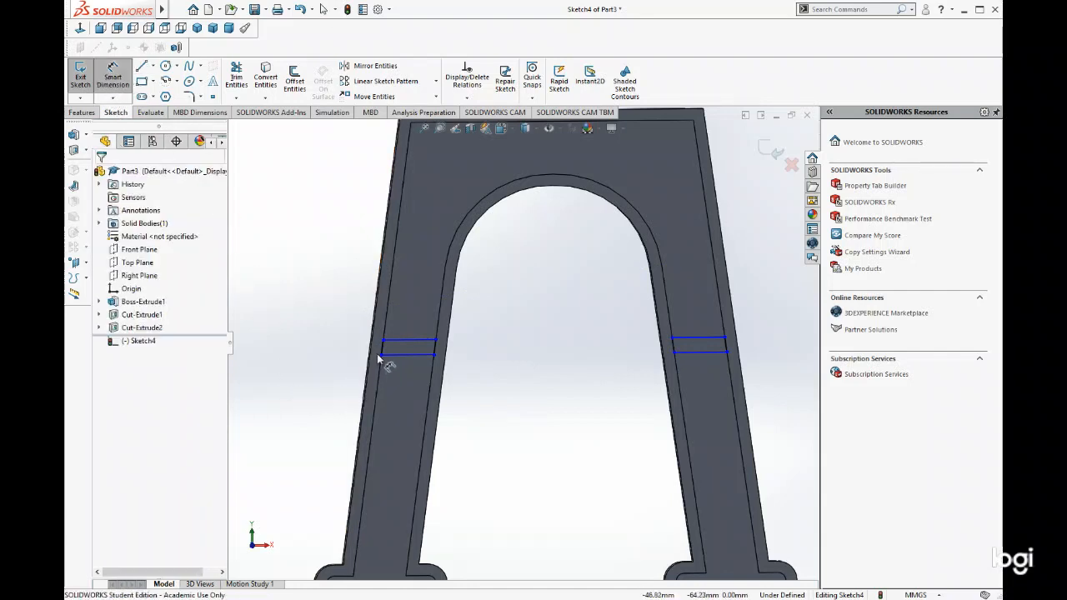
# Dimension the vertical height of the left leg's crossbar outline and set it to 3 mm.
pyautogui.scroll(-5, 379, 357)
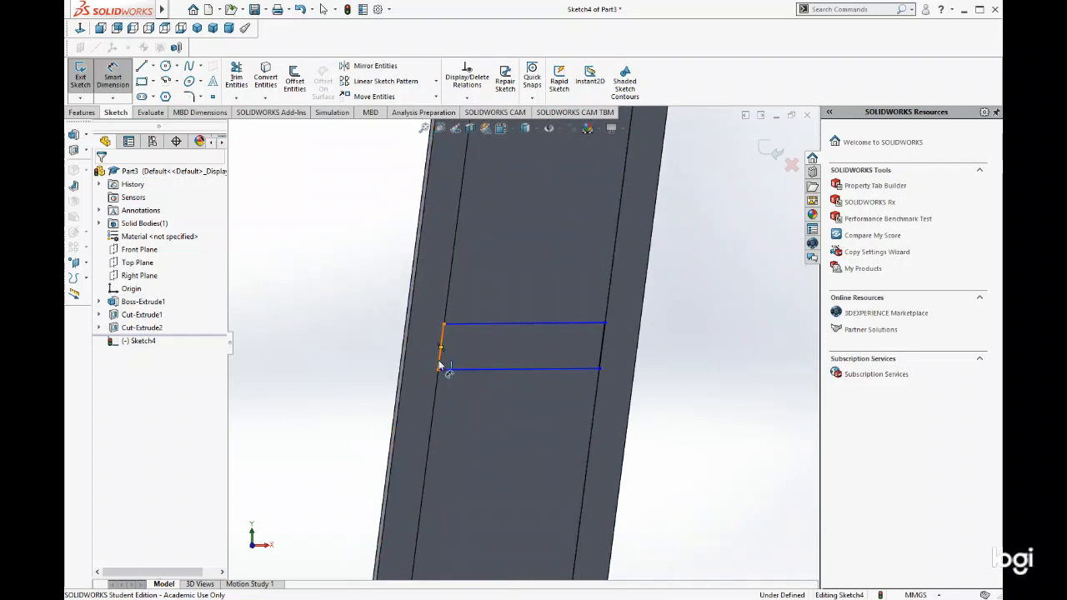
pyautogui.click(440, 367)
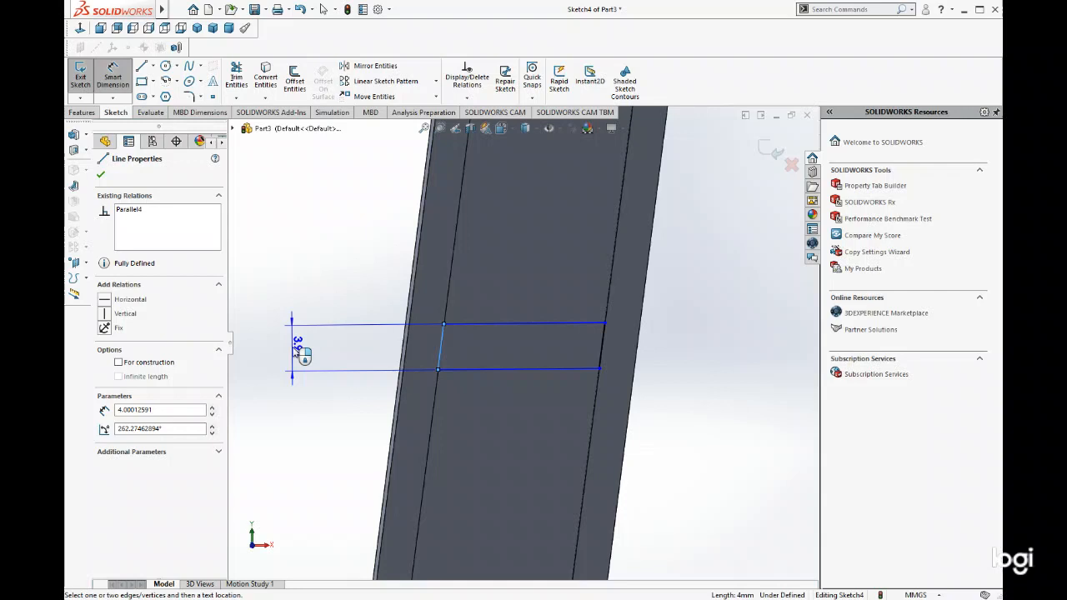
pyautogui.click(298, 349)
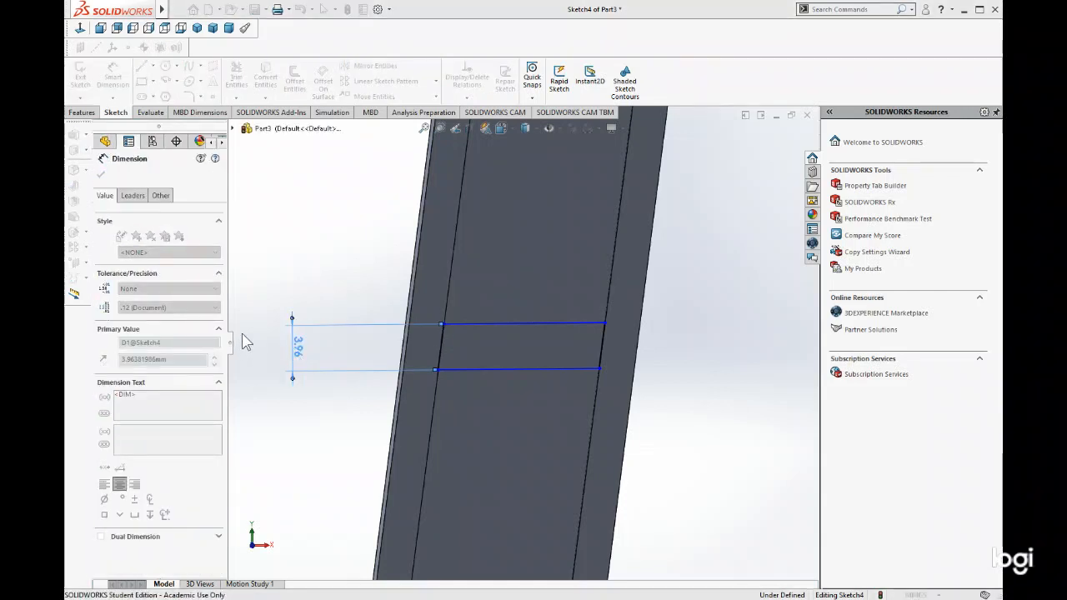
pyautogui.write('3')
pyautogui.press('Return')
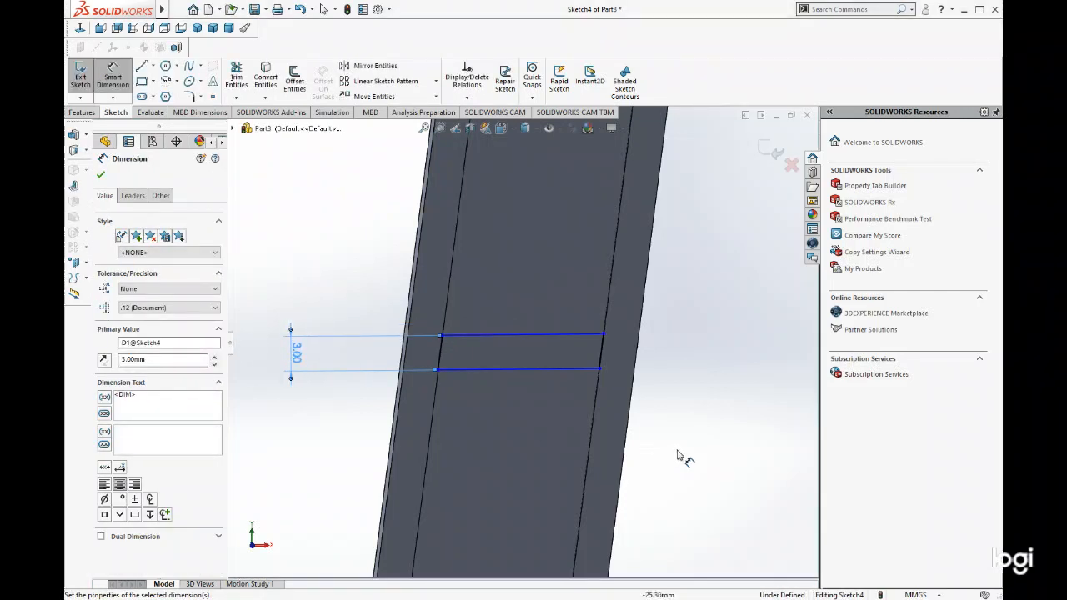
pyautogui.scroll(8, 677, 457)
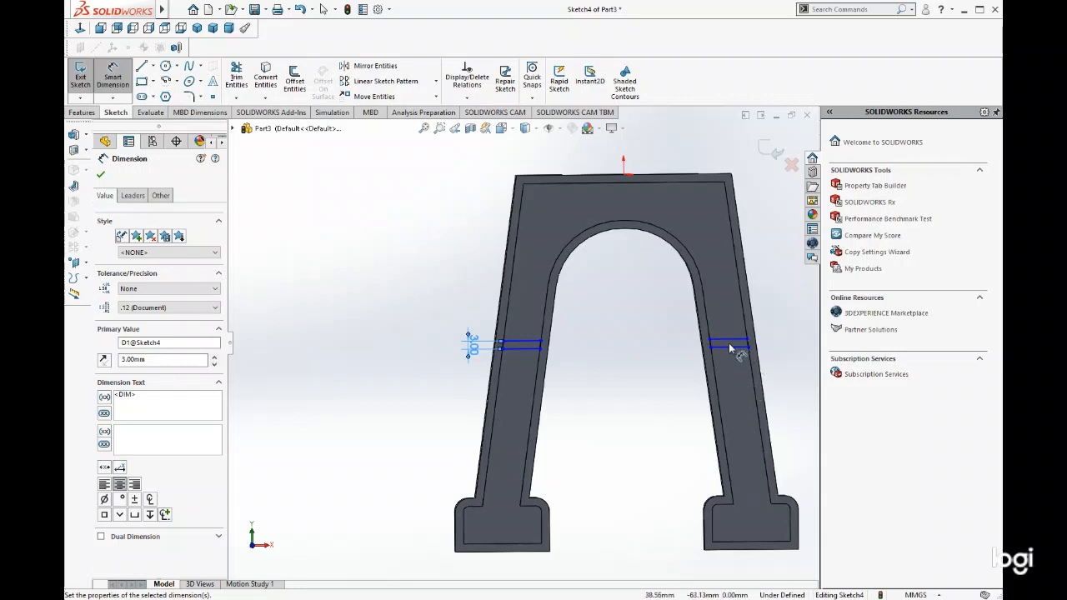
pyautogui.scroll(-2, 732, 348)
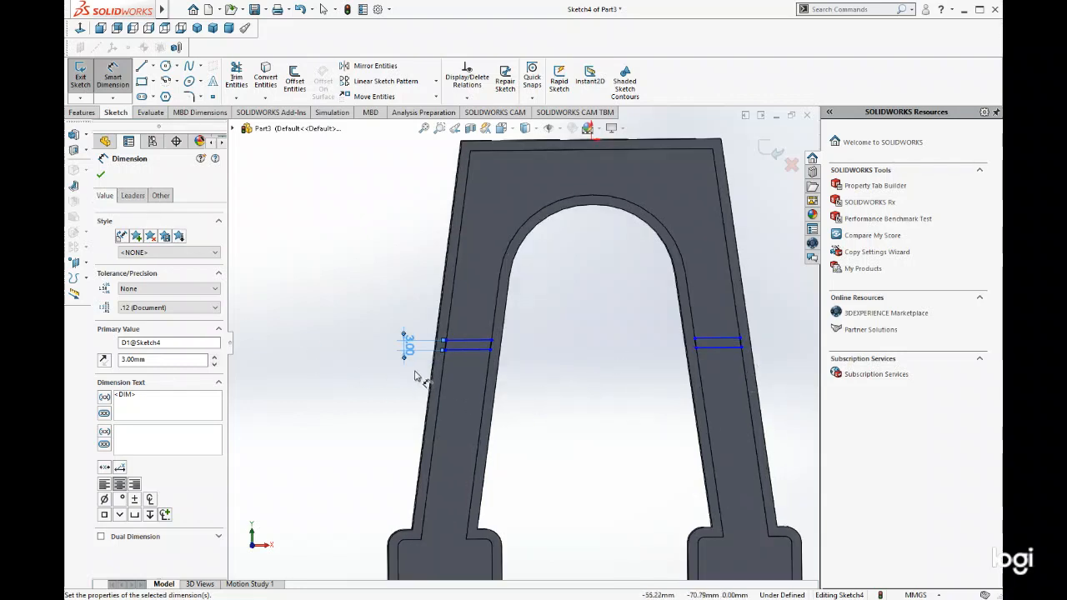
pyautogui.scroll(-1, 527, 391)
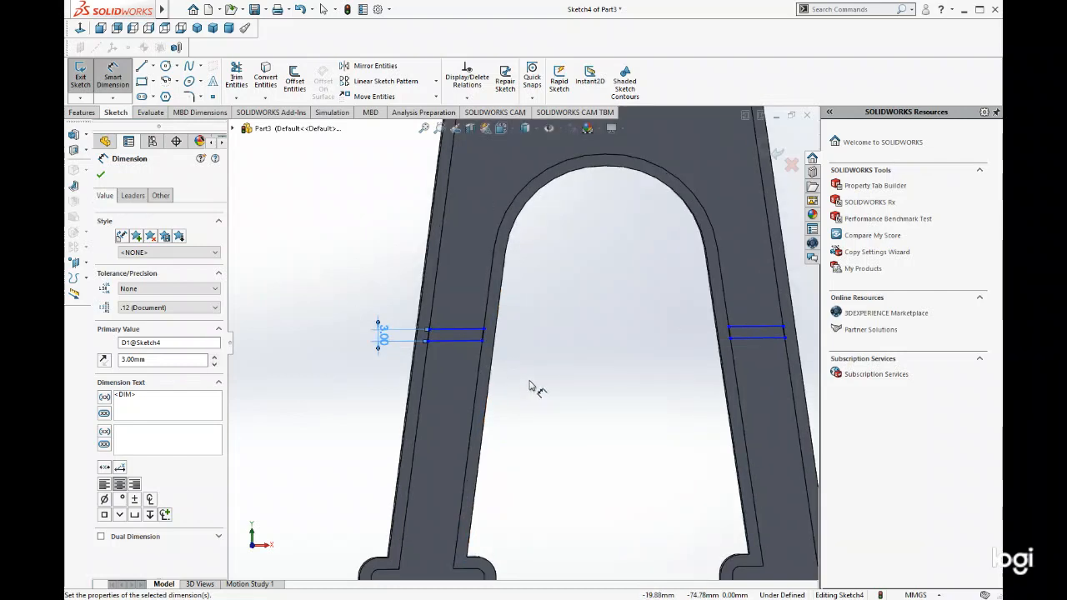
pyautogui.scroll(4, 530, 385)
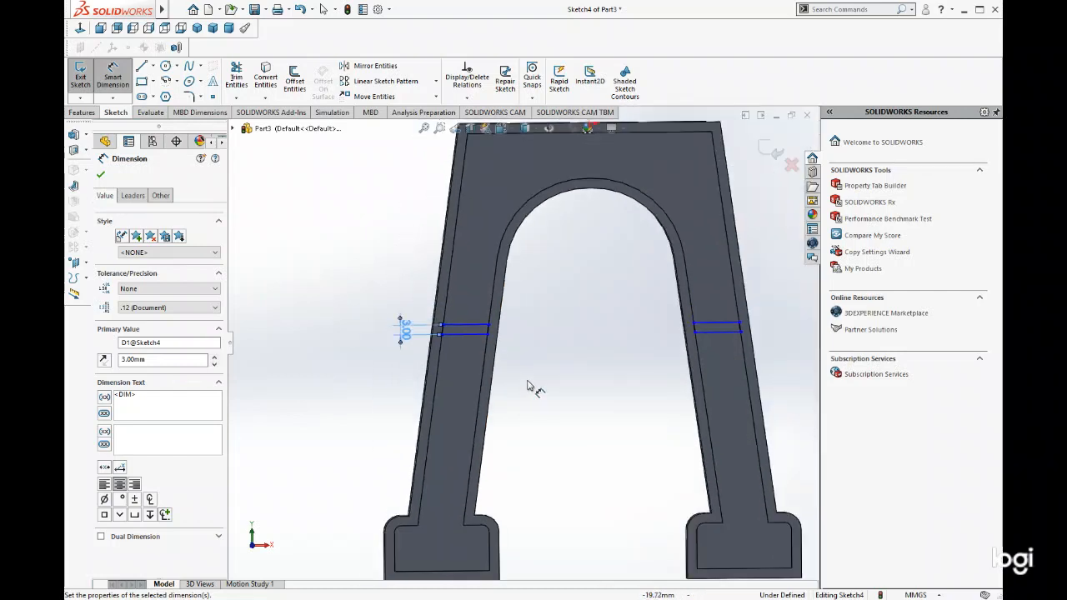
# Dimension the distance from the pocket's top edge to the upper line of the left leg's crossbar outline and set it to 60 mm.
pyautogui.scroll(-1, 512, 484)
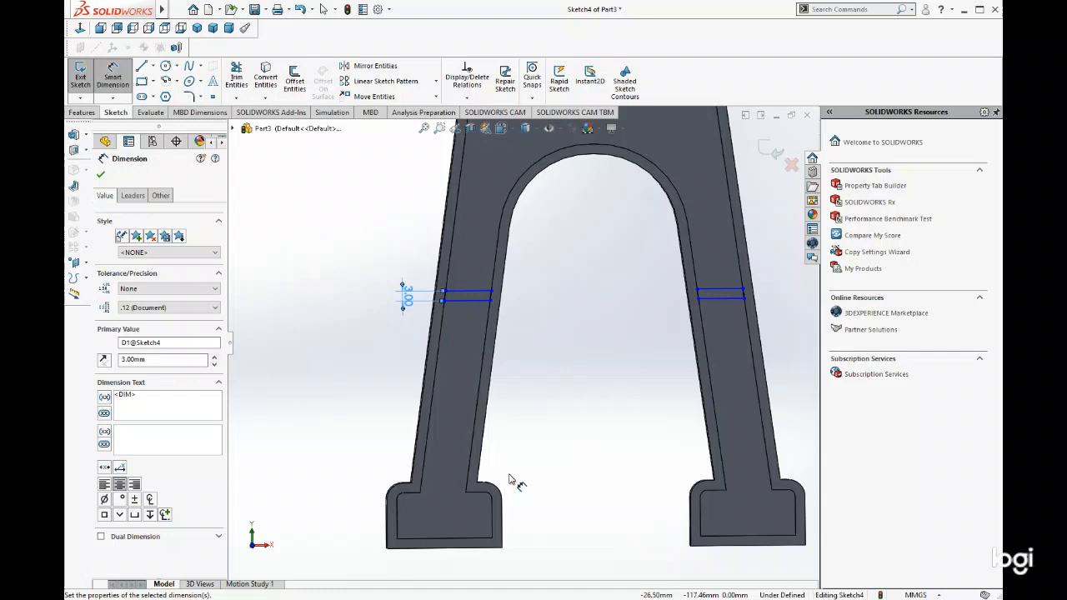
pyautogui.click(453, 292)
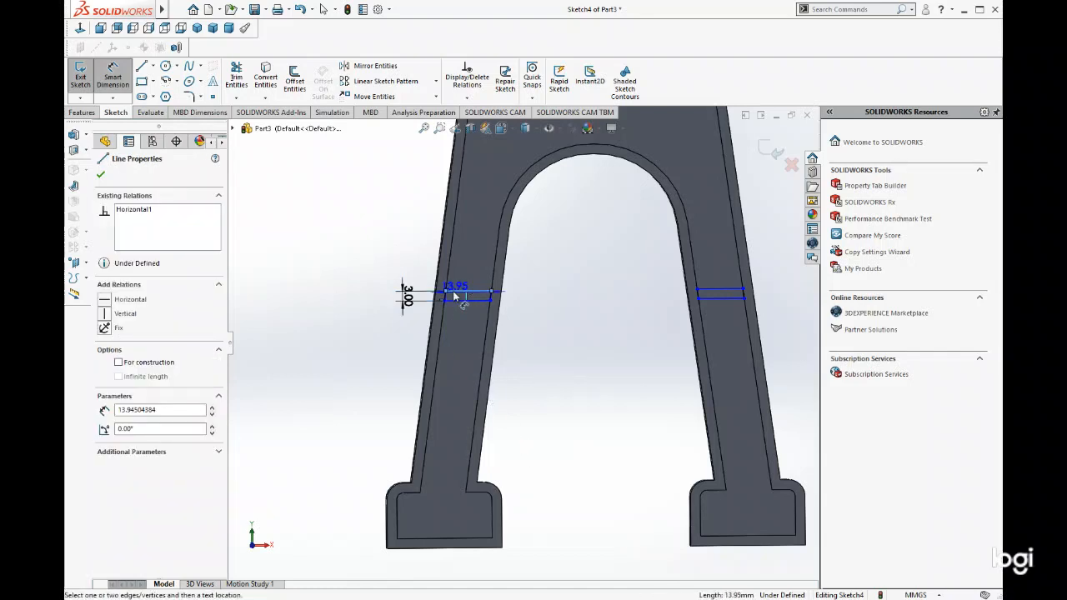
pyautogui.scroll(1, 452, 291)
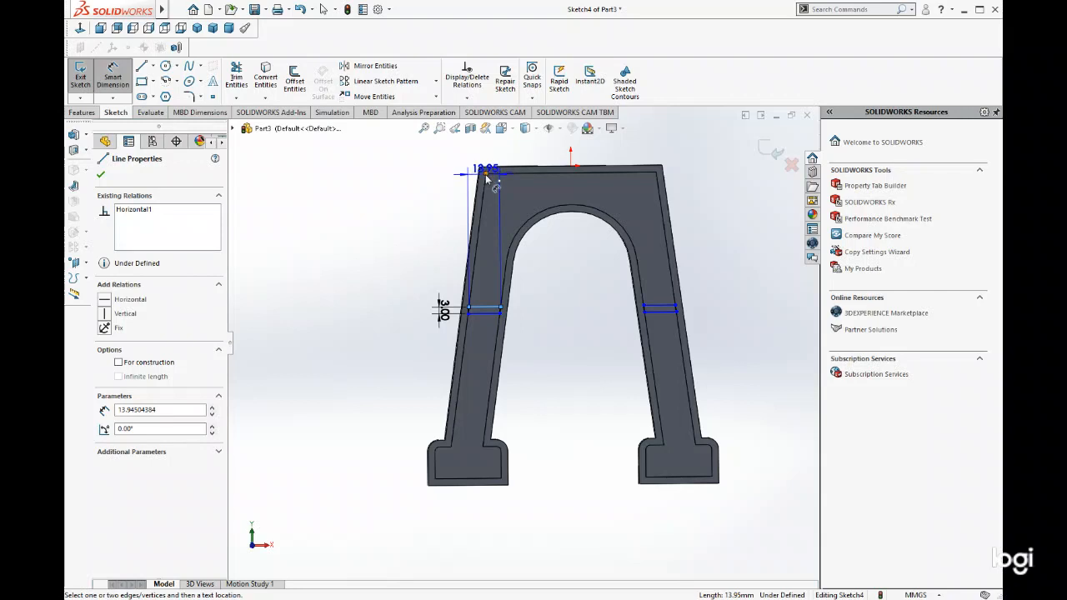
pyautogui.click(492, 175)
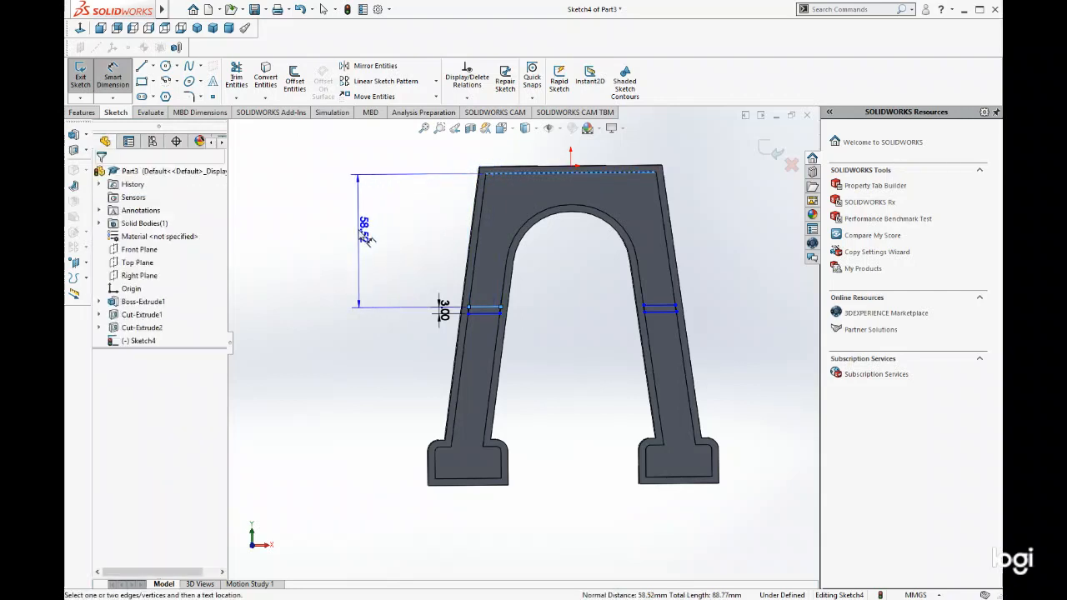
pyautogui.click(359, 236)
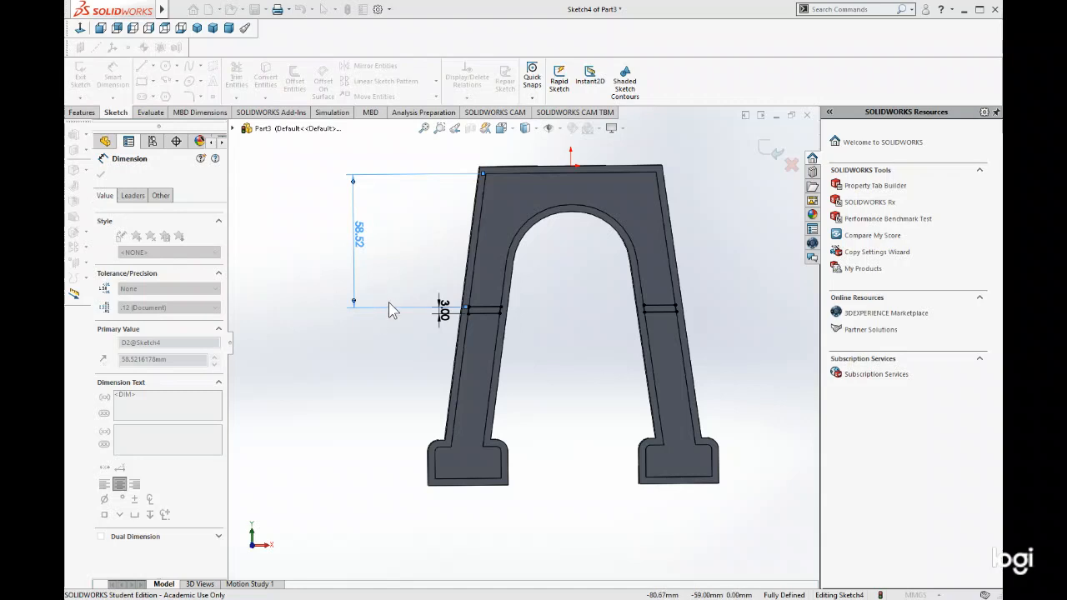
pyautogui.write('60')
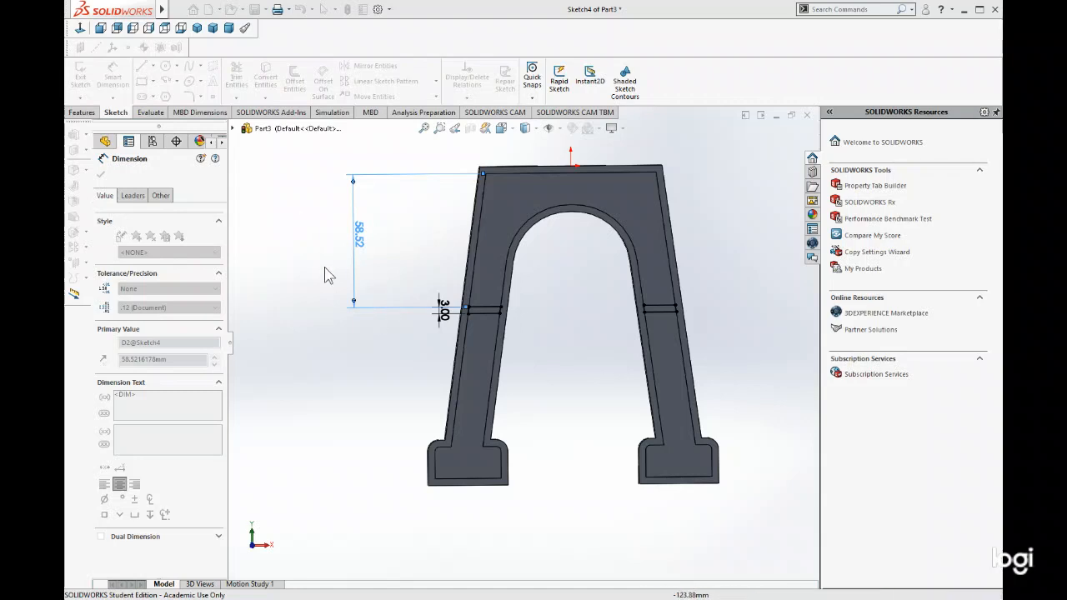
pyautogui.press('Return')
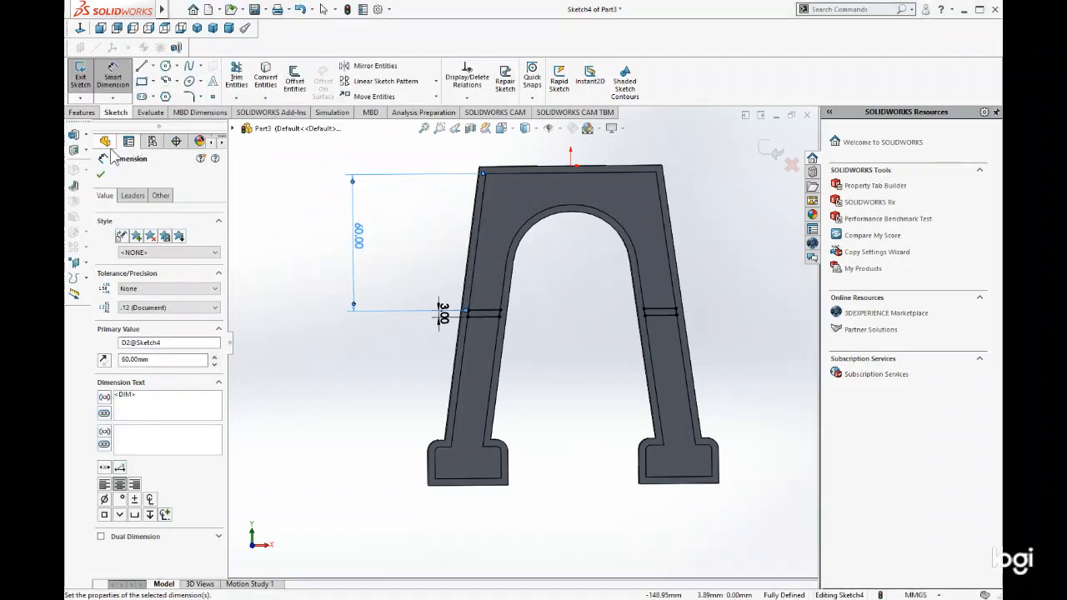
pyautogui.press('Escape')
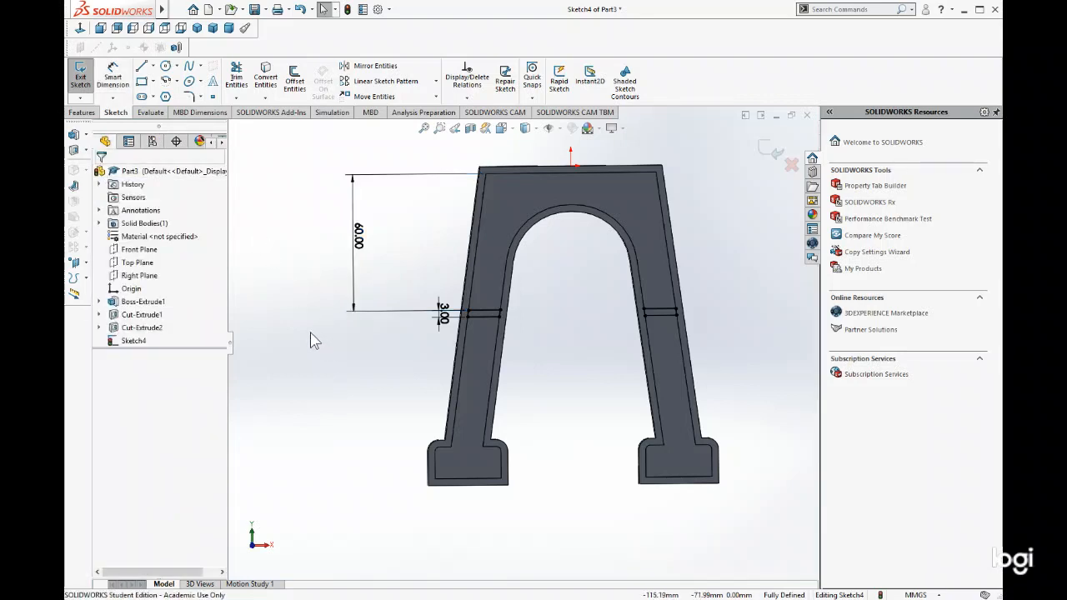
# Extrude both crossbar outlines 2 mm as a blind boss merged with the arch.
pyautogui.scroll(-2, 560, 355)
pyautogui.scroll(2, 560, 354)
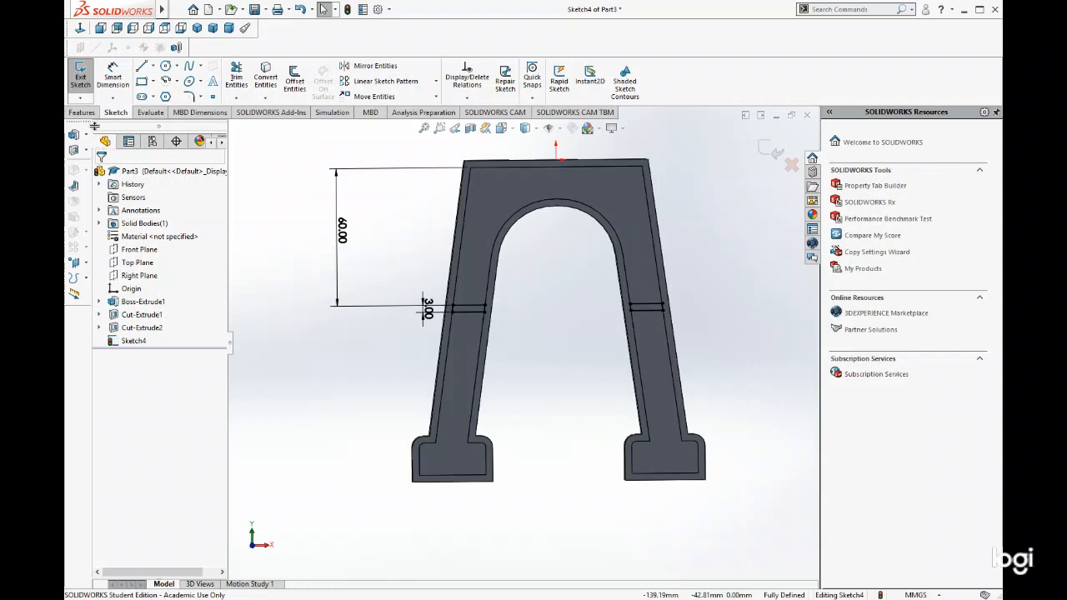
pyautogui.click(82, 111)
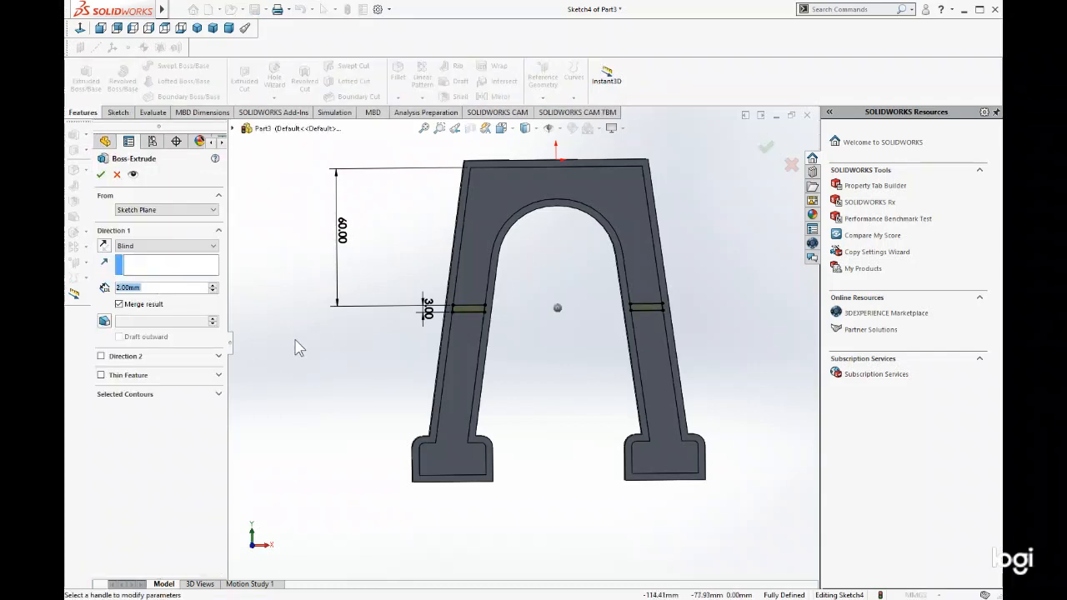
pyautogui.click(101, 174)
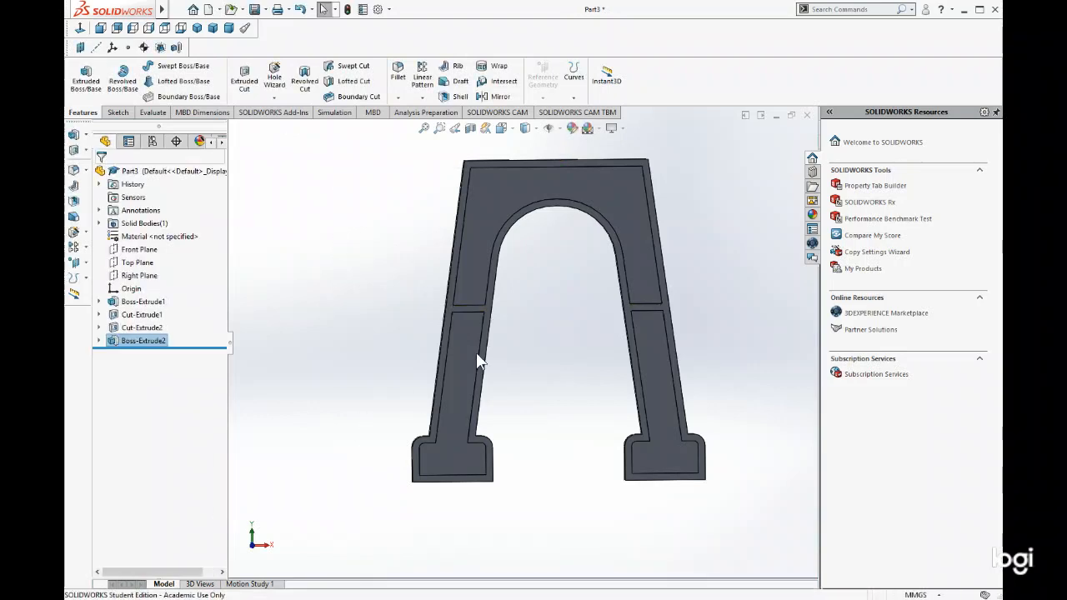
# Start a sketch on the upper pocket's floor and begin a Sketch Text along the two upper arc edges of the arch opening.
pyautogui.moveTo(372, 331); pyautogui.dragTo(382, 386, button='middle')
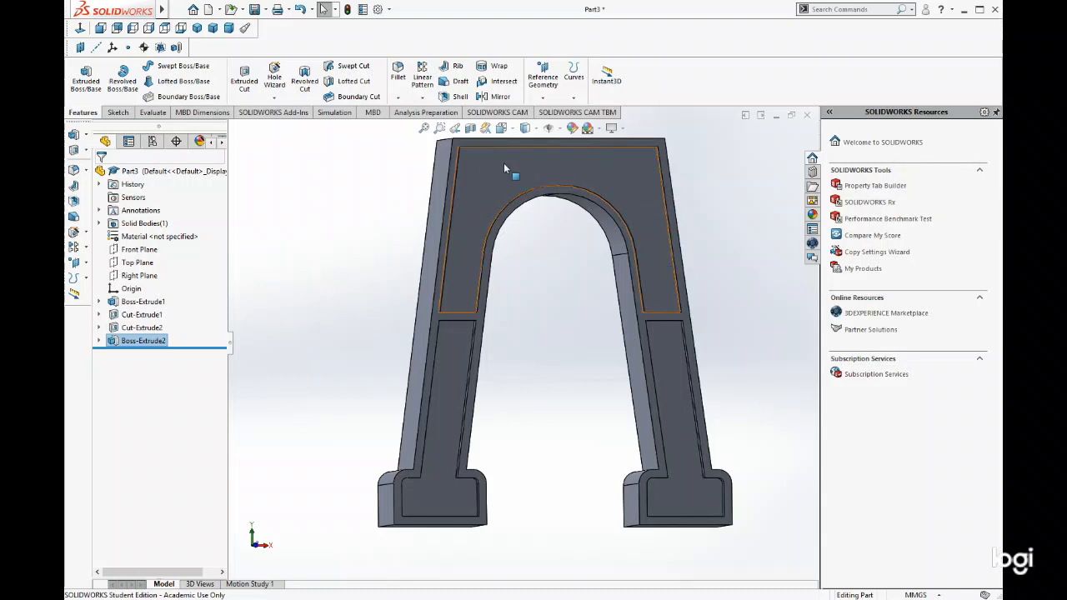
pyautogui.click(480, 193)
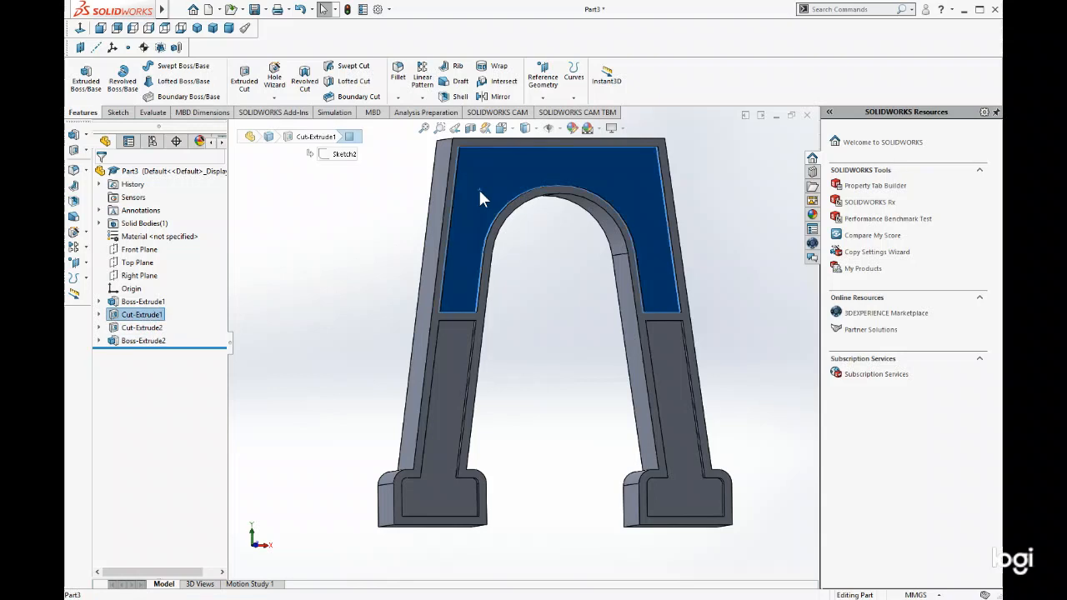
pyautogui.click(117, 113)
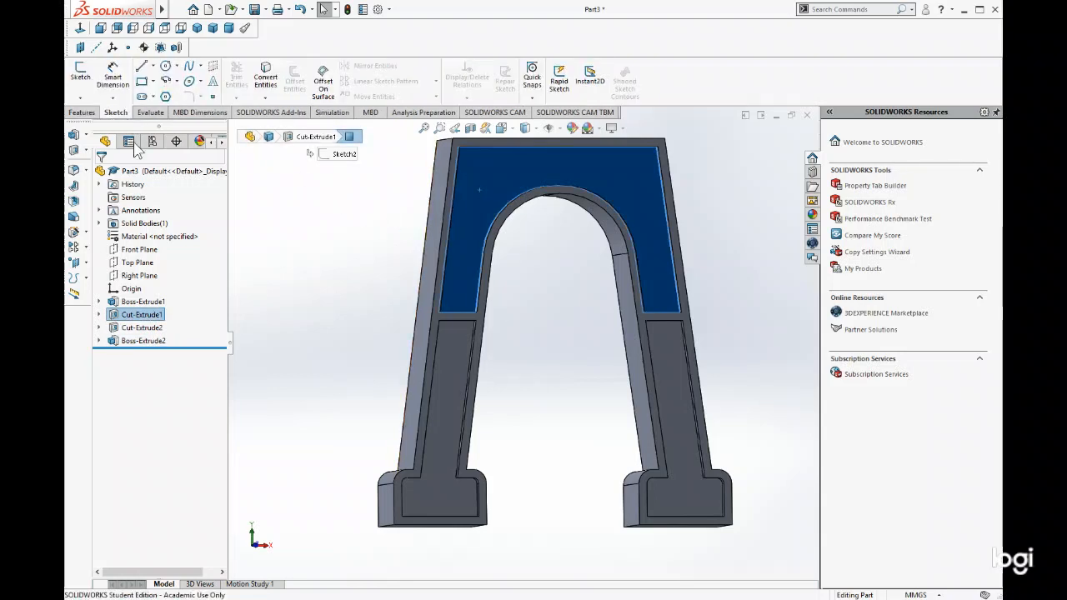
pyautogui.click(80, 75)
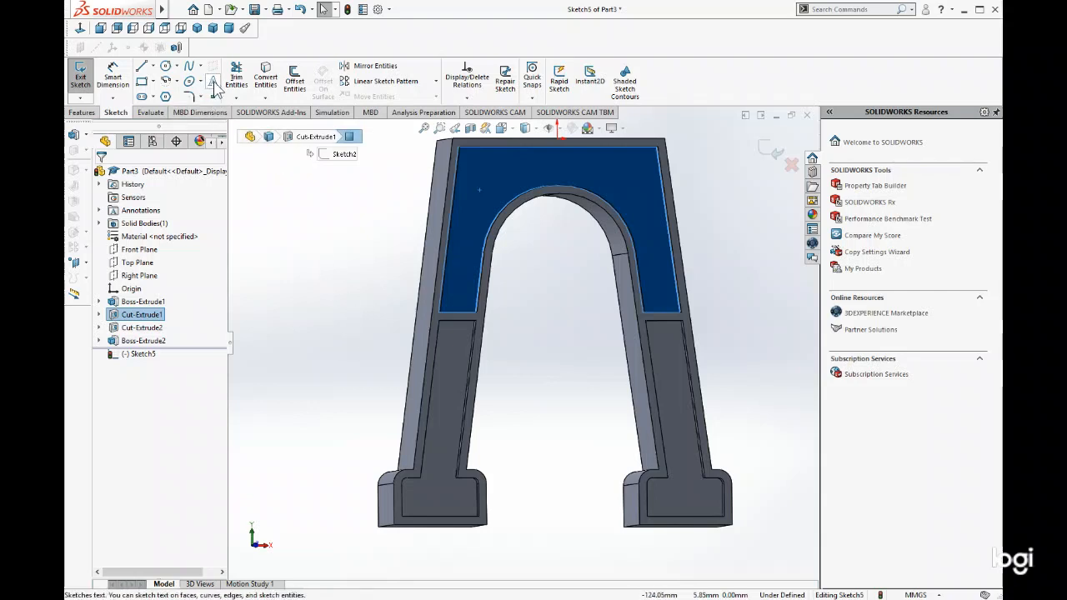
pyautogui.click(216, 85)
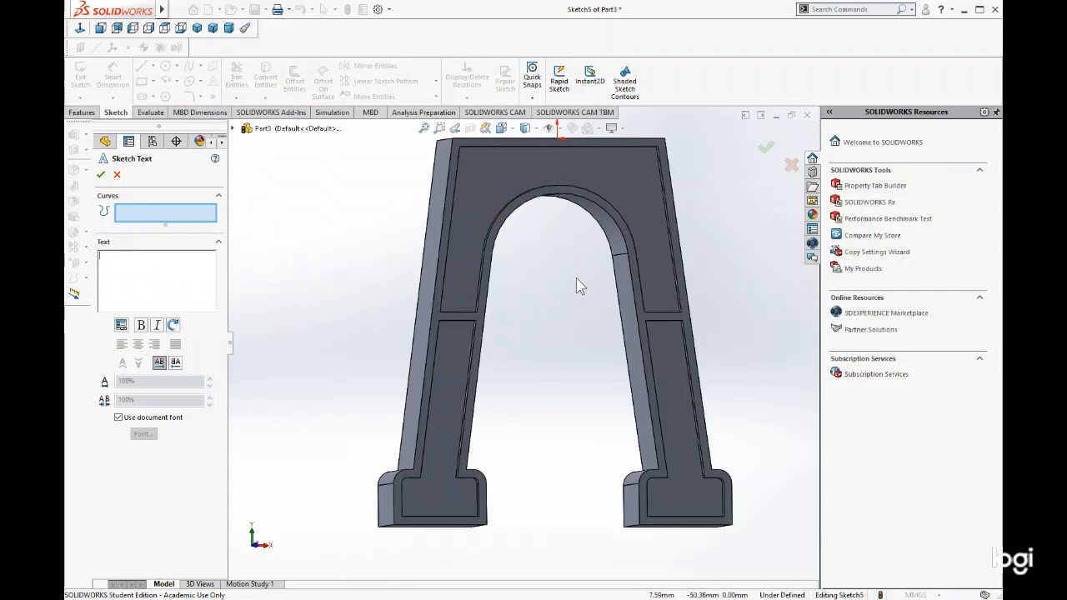
pyautogui.click(529, 194)
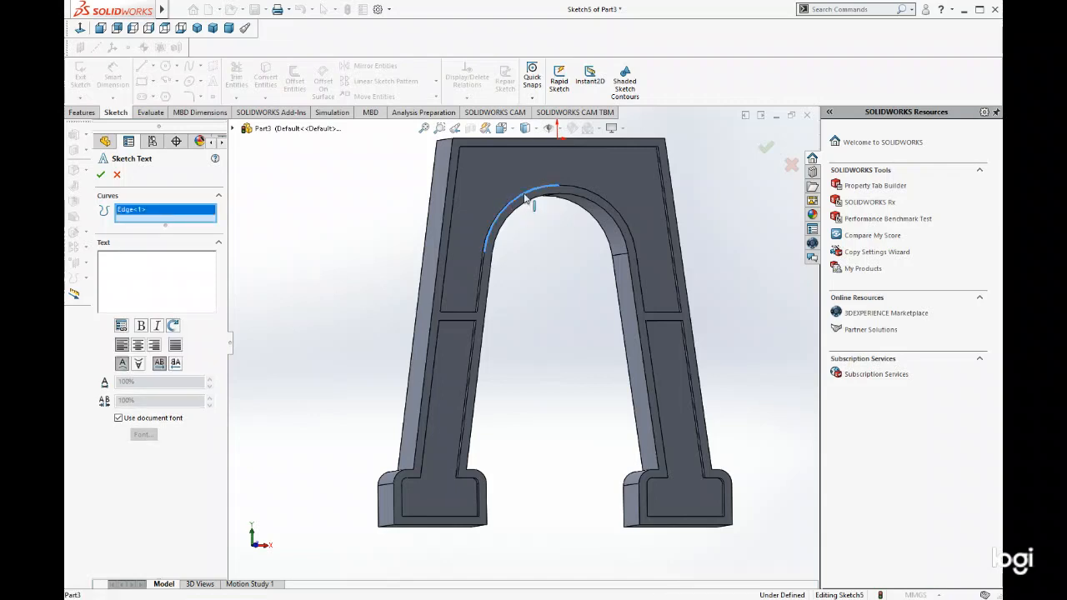
pyautogui.click(586, 195)
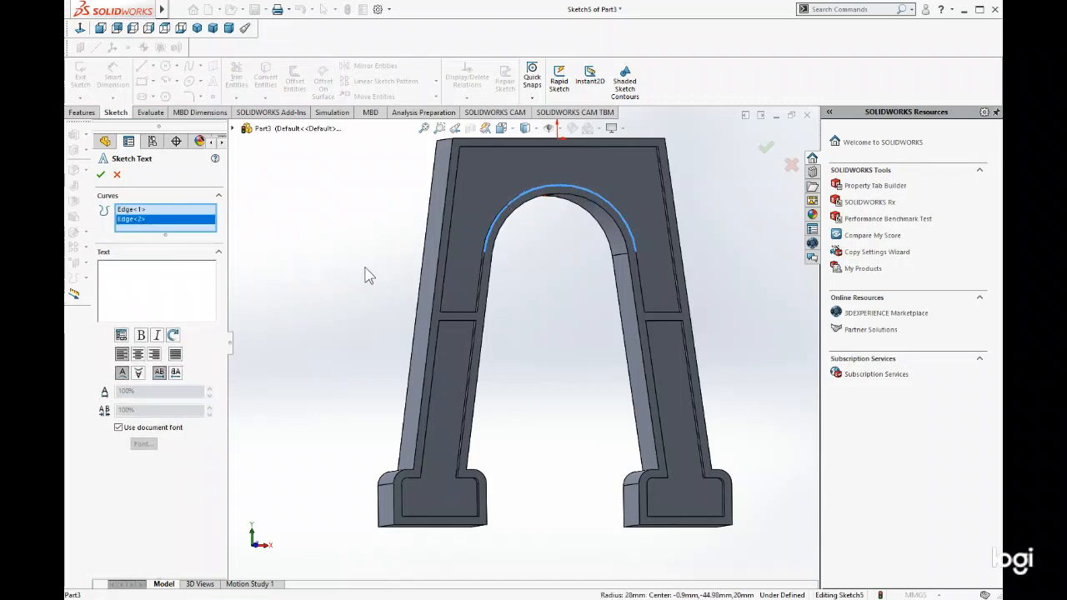
# Enter the sketch text "Southern", flip it vertically and horizontally, and centre it along the arch curve.
pyautogui.click(173, 268)
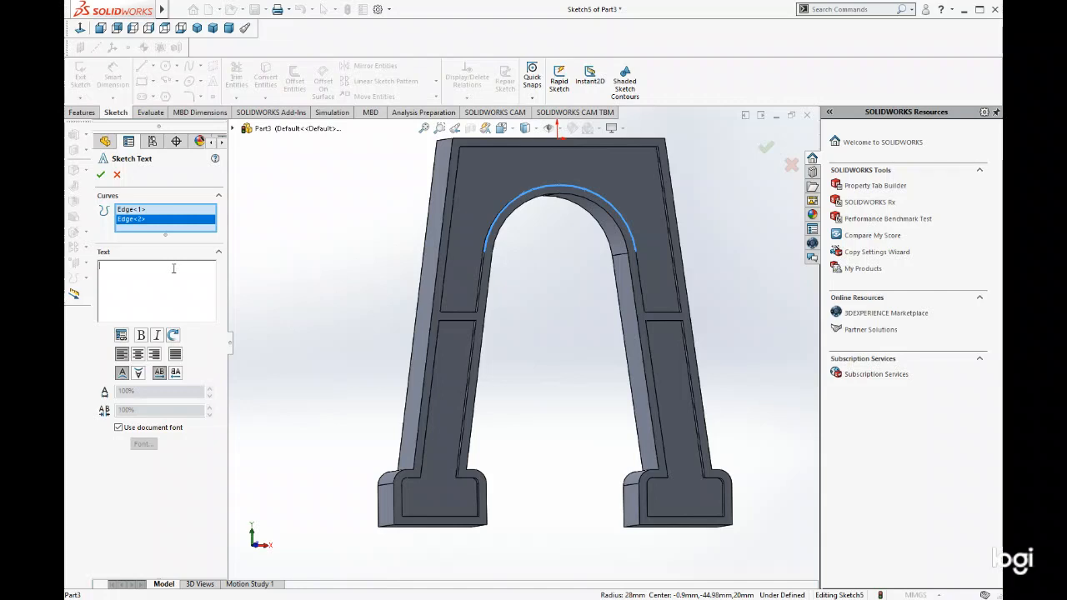
pyautogui.write('Southern')
pyautogui.click(139, 372)
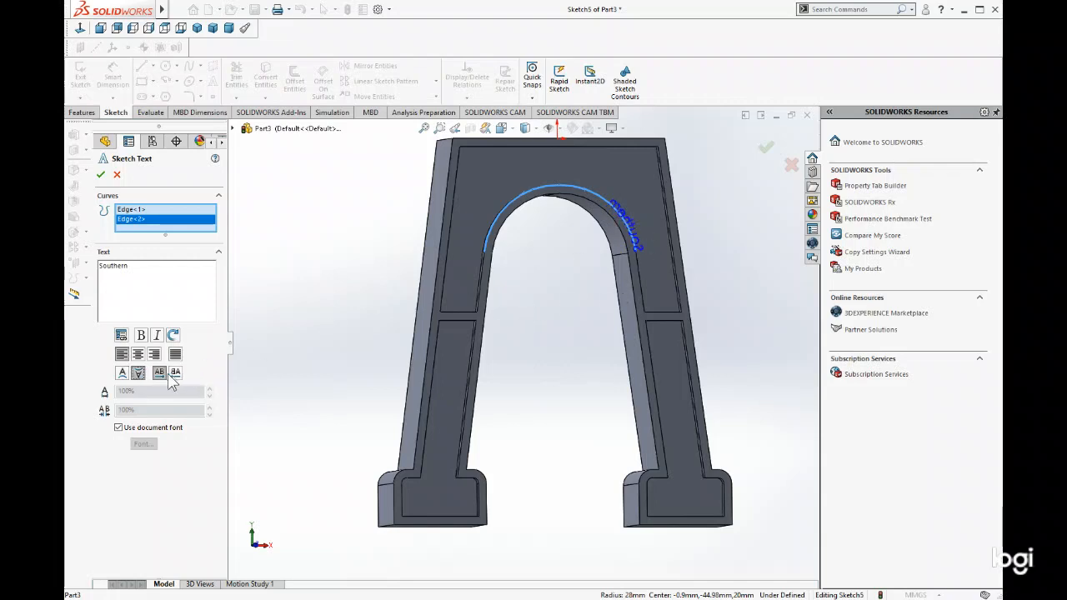
pyautogui.click(177, 376)
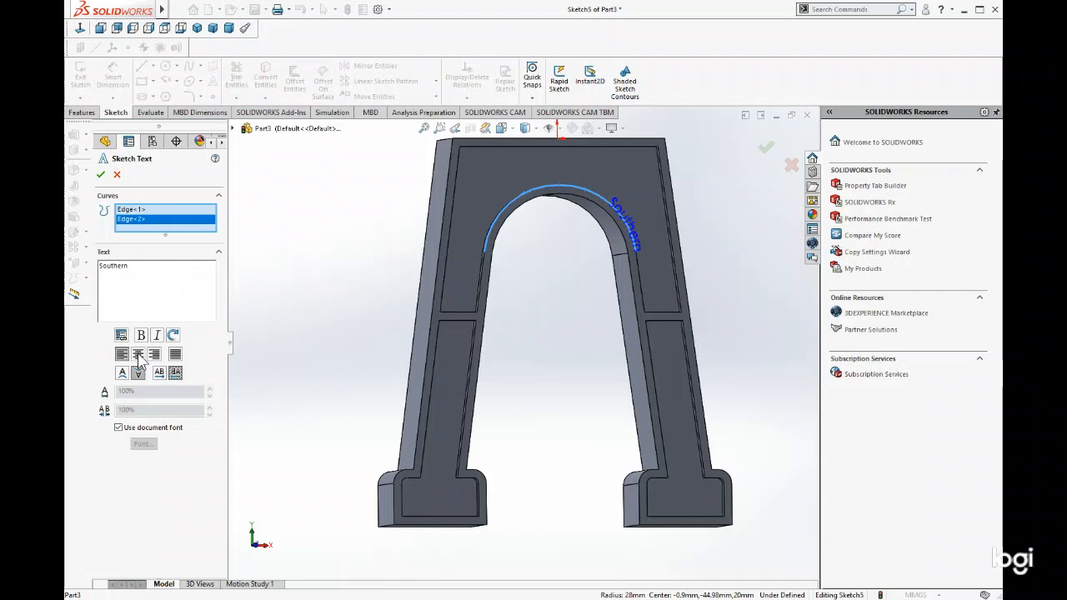
pyautogui.click(138, 355)
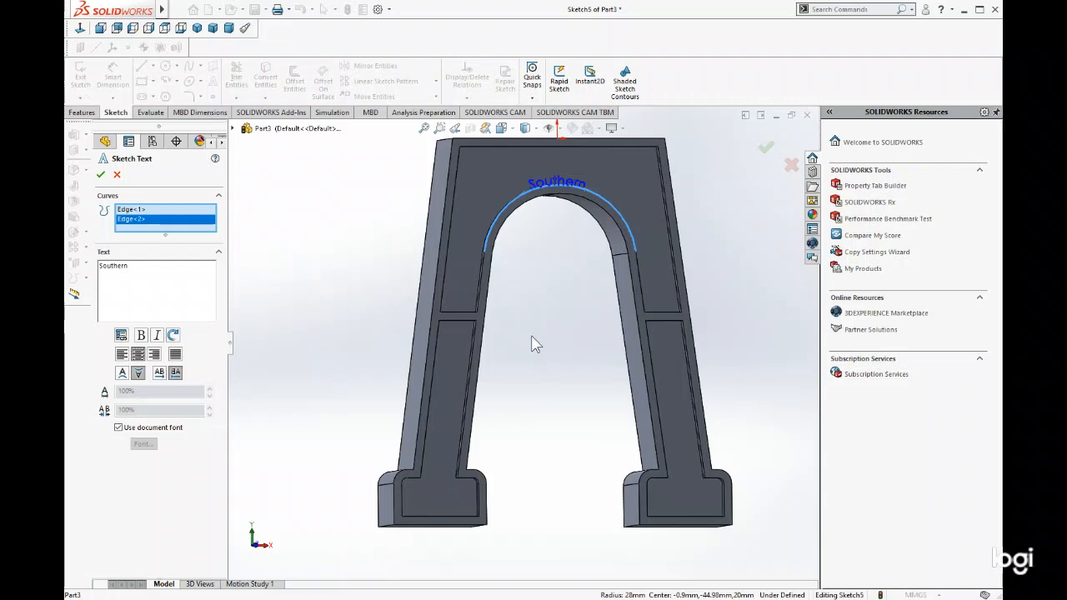
# Replace the document font with a larger serif font, set width factor and spacing to 110%, and accept the sketch text.
pyautogui.click(118, 428)
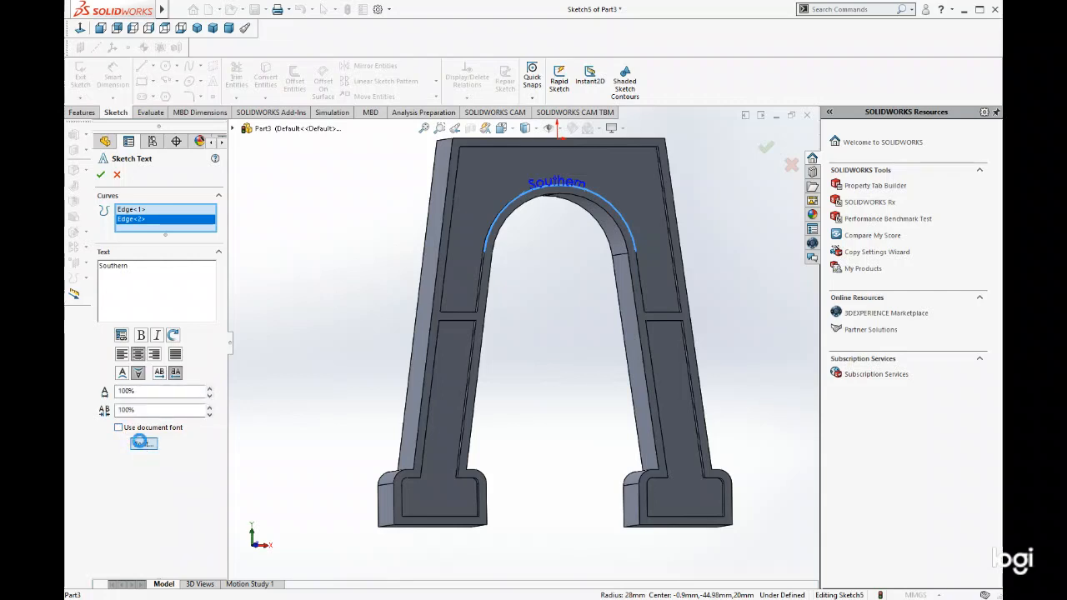
pyautogui.click(142, 444)
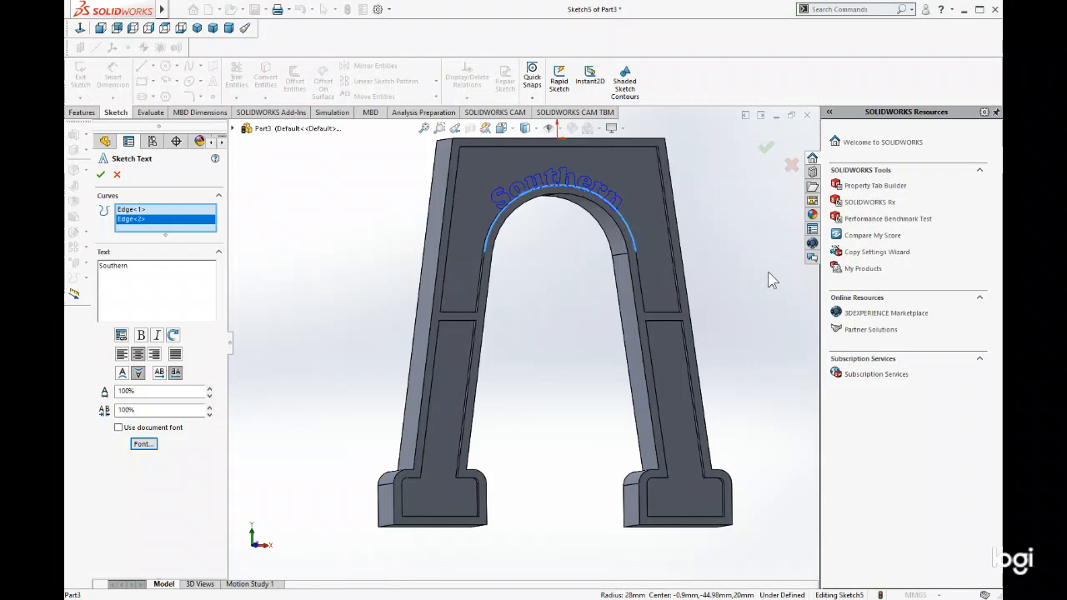
pyautogui.moveTo(601, 361); pyautogui.dragTo(583, 375, button='middle')
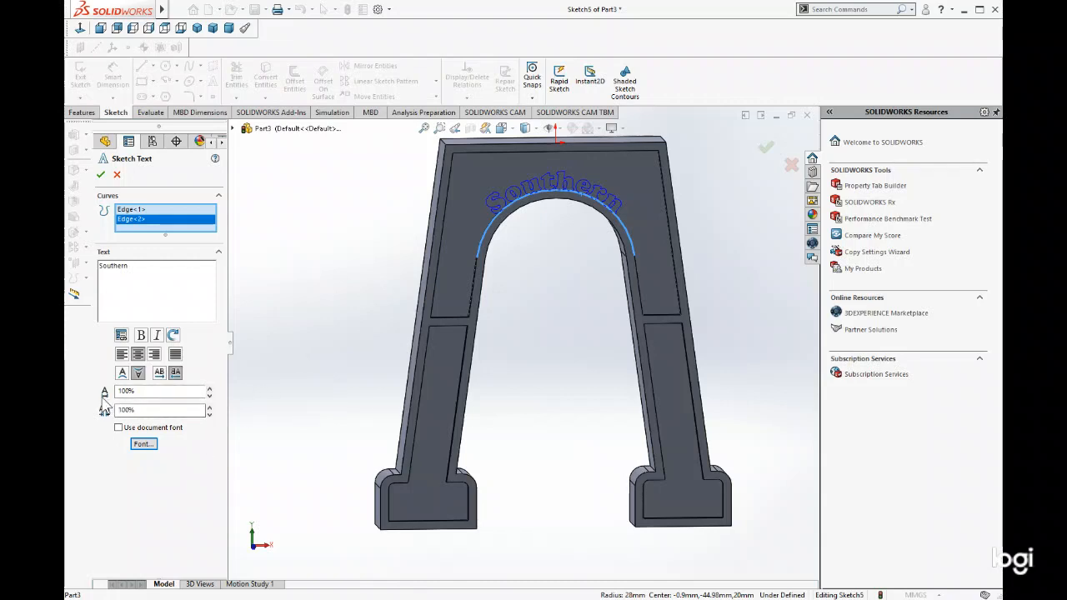
pyautogui.click(210, 388)
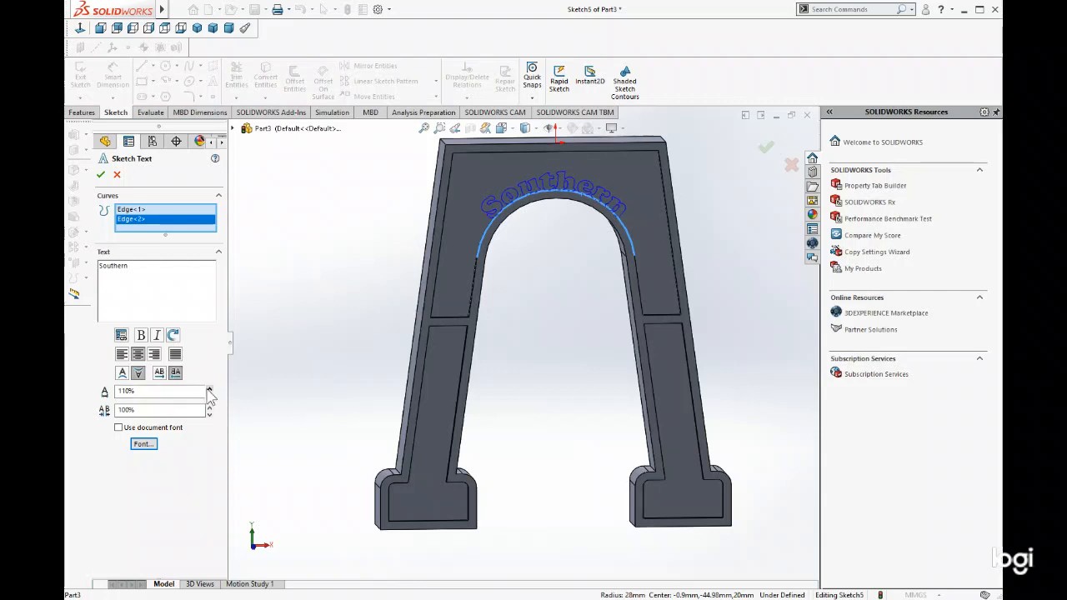
pyautogui.click(209, 407)
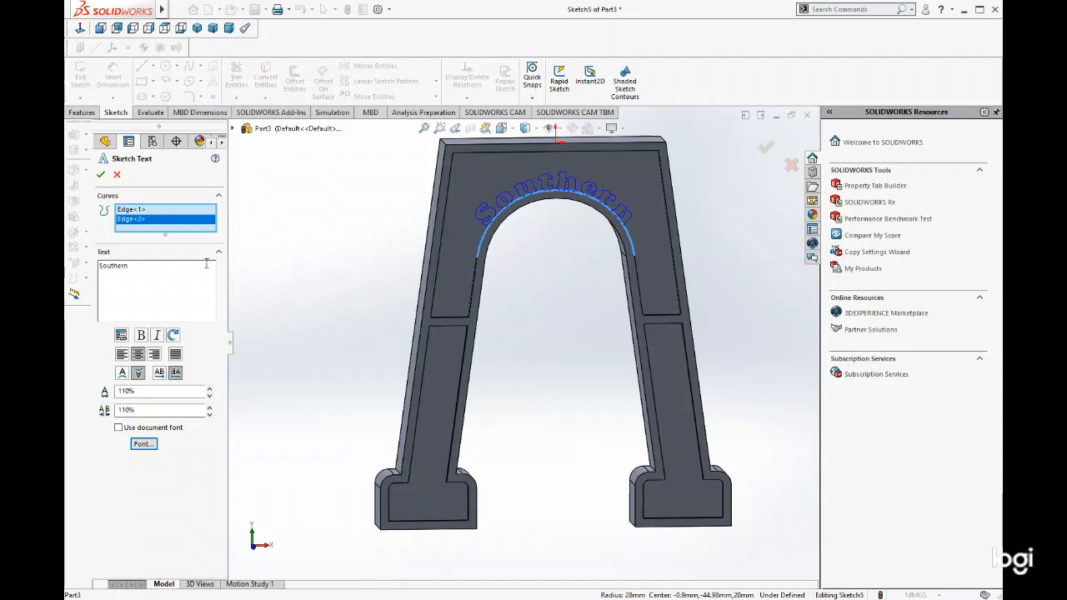
pyautogui.click(100, 174)
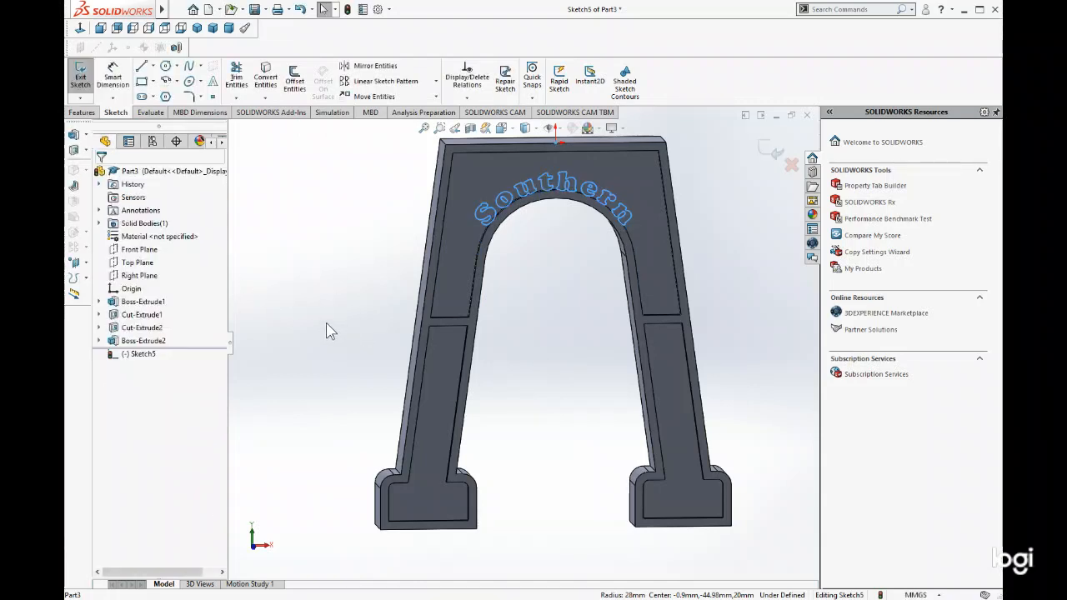
# Extrude the "Southern" text 2 mm from the pocket floor as a blind boss merged with the arch.
pyautogui.click(81, 113)
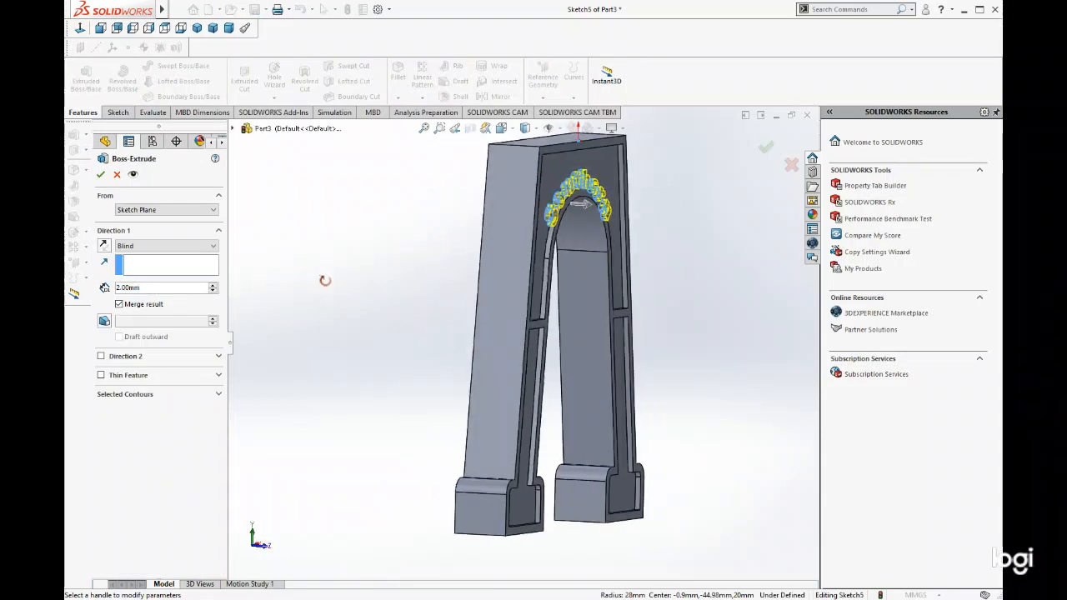
pyautogui.click(101, 175)
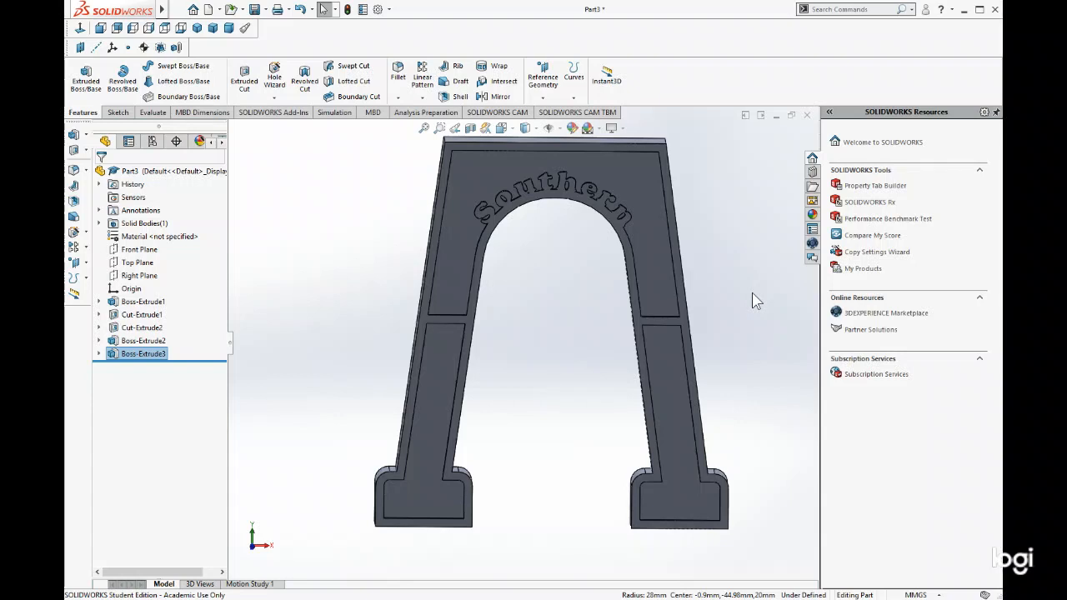
pyautogui.moveTo(736, 300); pyautogui.dragTo(749, 331, button='middle')
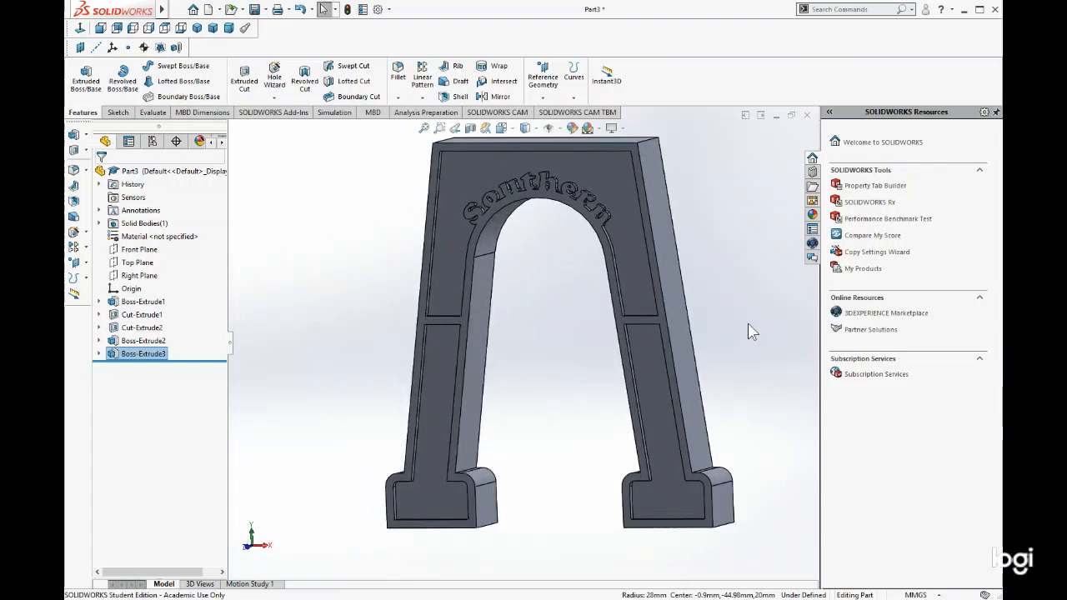